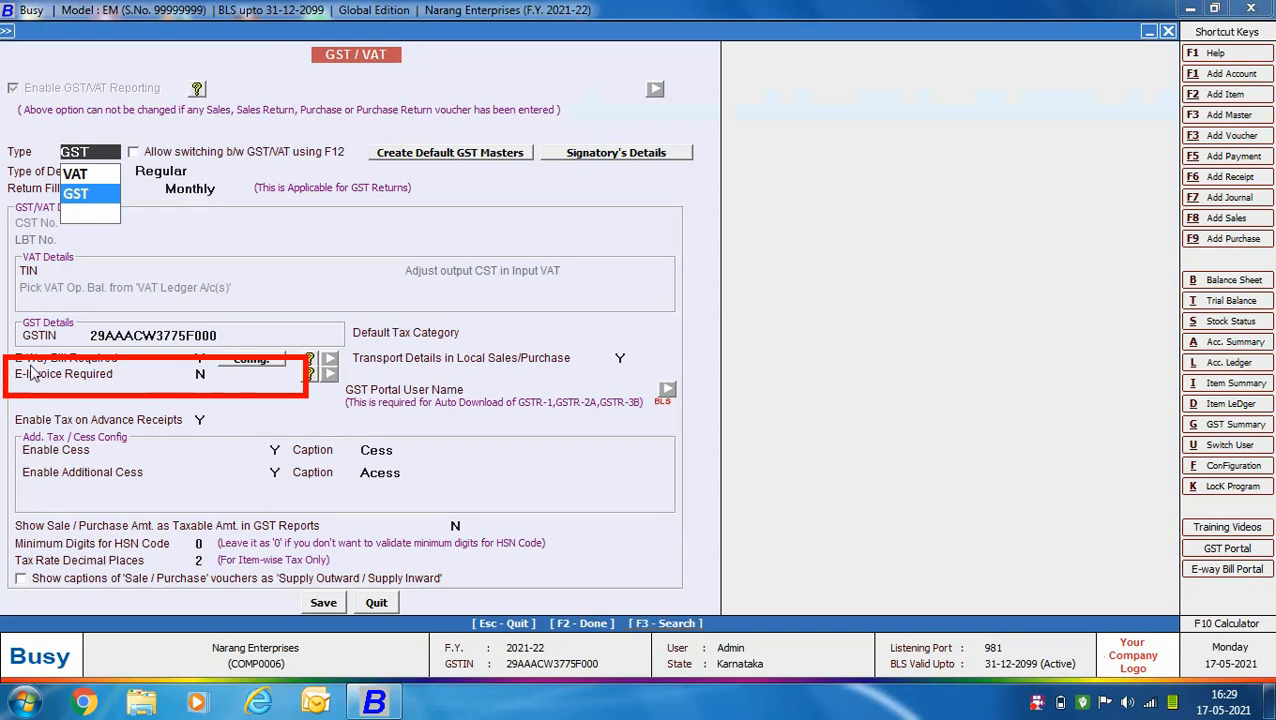
- Set E-Invoice Required to Y in the GST/VAT settings and open the E-Invoice configuration
{"action": "left_click", "coordinate": [202, 374]}
{"action": "type", "text": "Y"}
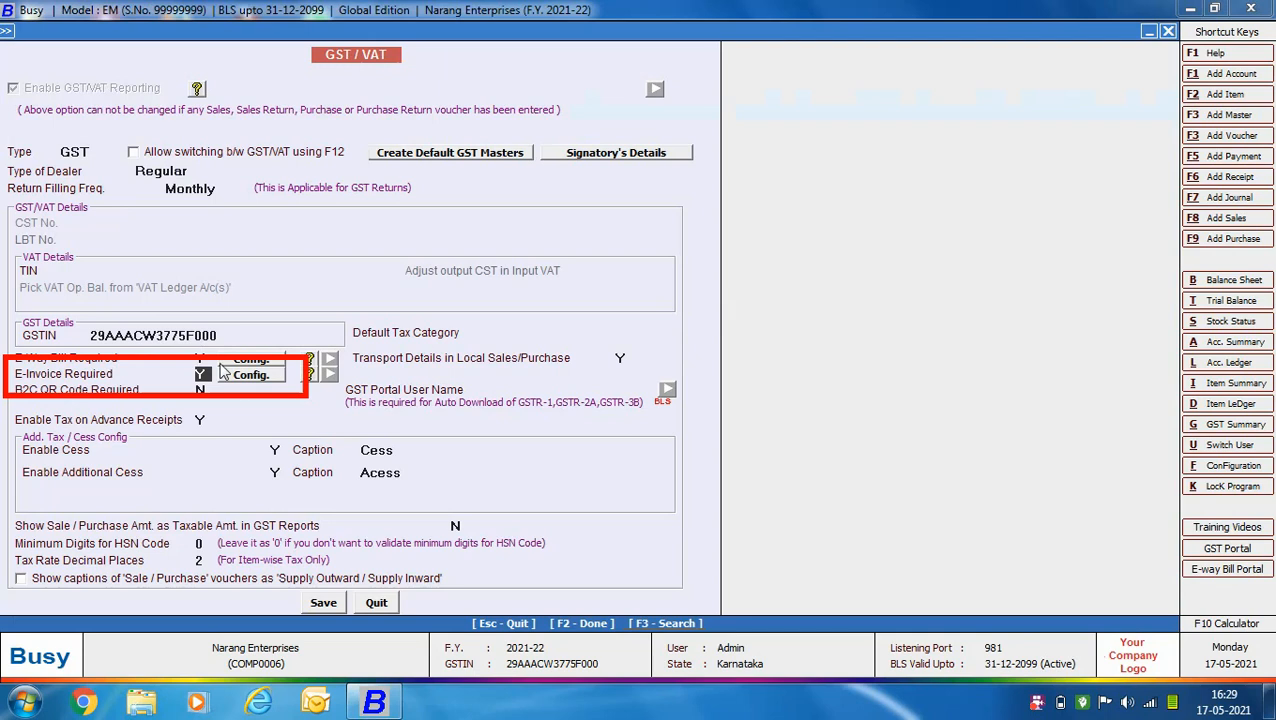
{"action": "left_click", "coordinate": [278, 376]}
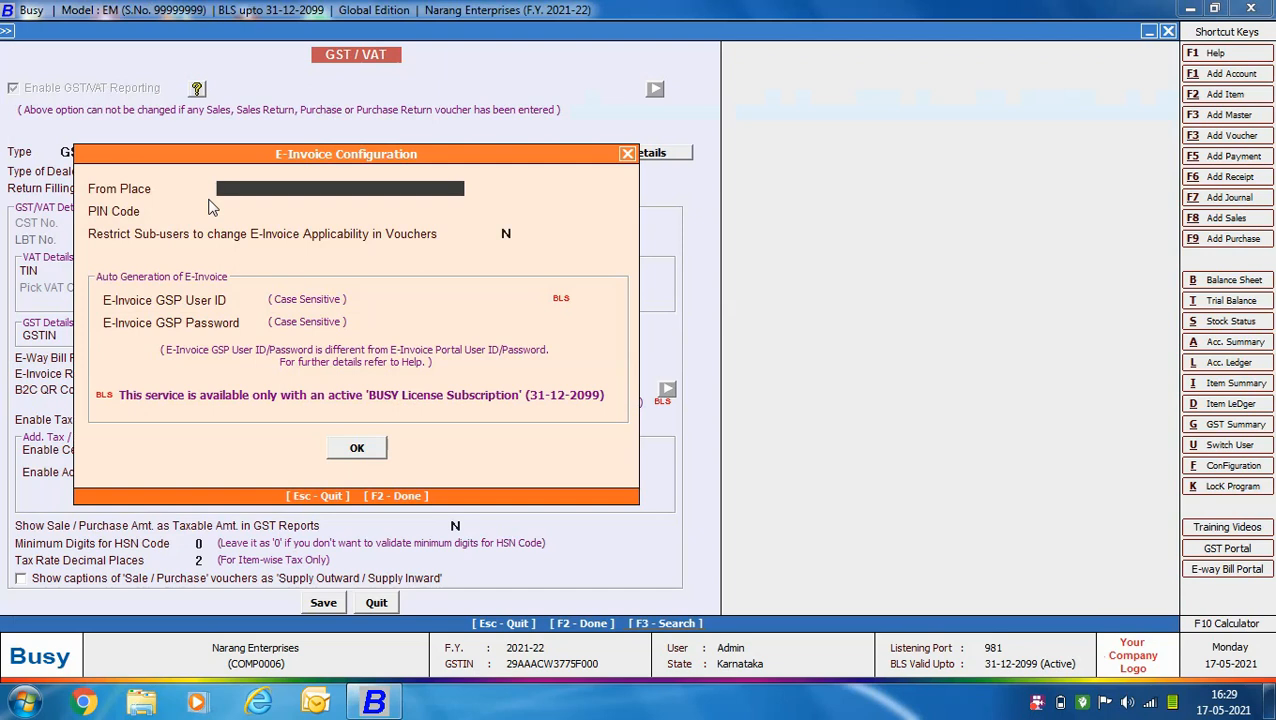
- Set the E-Invoice From Place to Bengaluru, fill in the area PIN code and keep the sub-user restriction at N
{"action": "type", "text": "Bengaluru"}
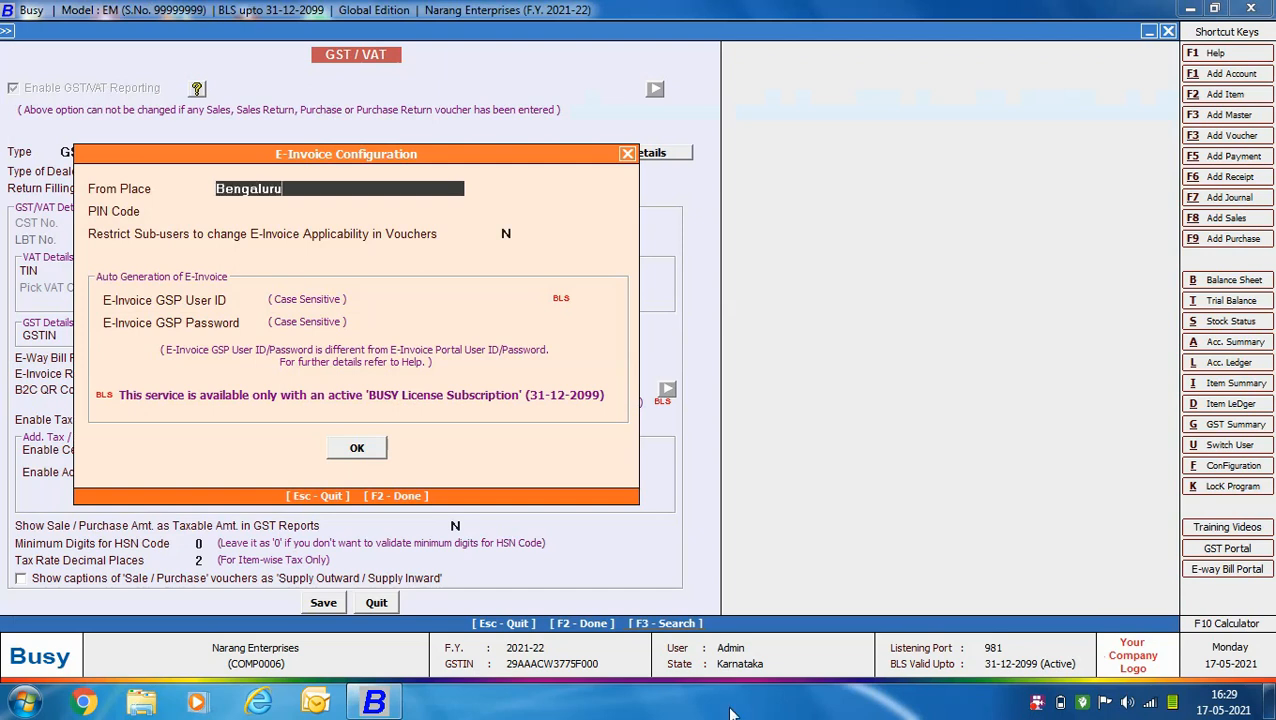
{"action": "key", "text": "Return"}
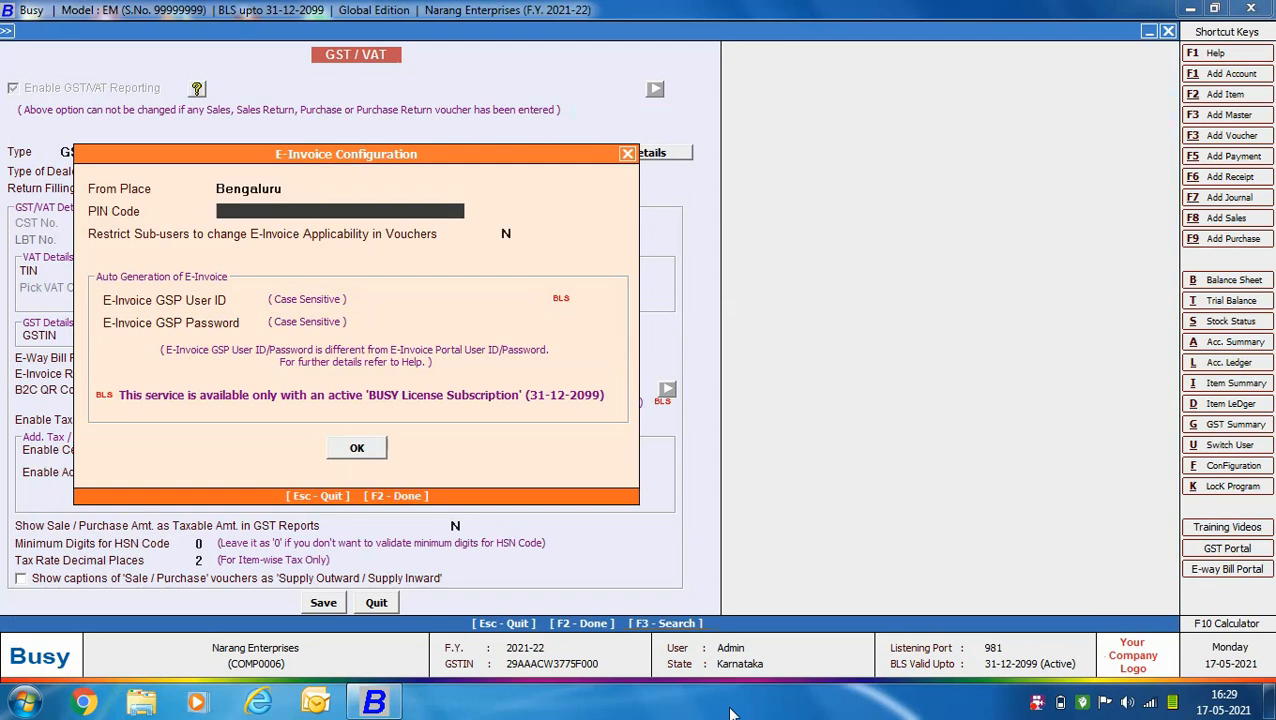
{"action": "type", "text": "560015"}
{"action": "key", "text": "Return"}
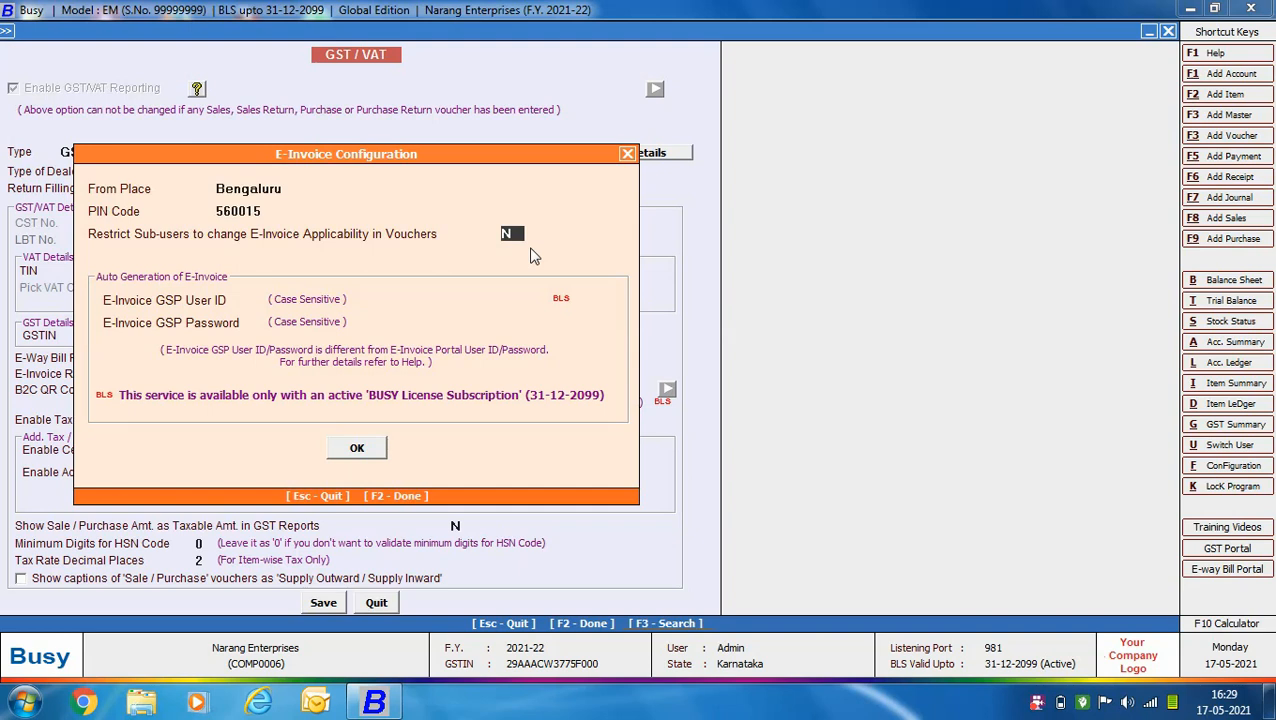
{"action": "key", "text": "Return"}
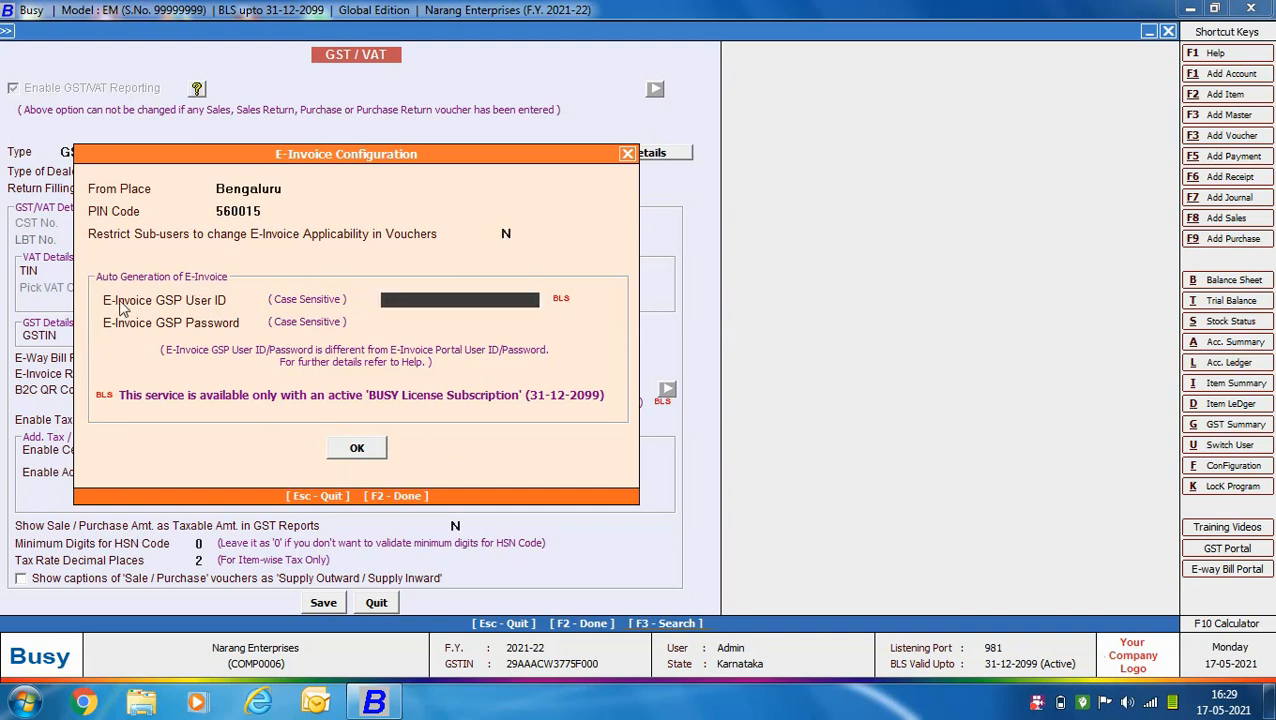
- Enter the E-Invoice GSP user ID and password, accept using separate credentials, and save the GST/VAT settings, leaving the feature options
{"action": "type", "text": "apg_123"}
{"action": "key", "text": "Return"}
{"action": "type", "text": "*****"}
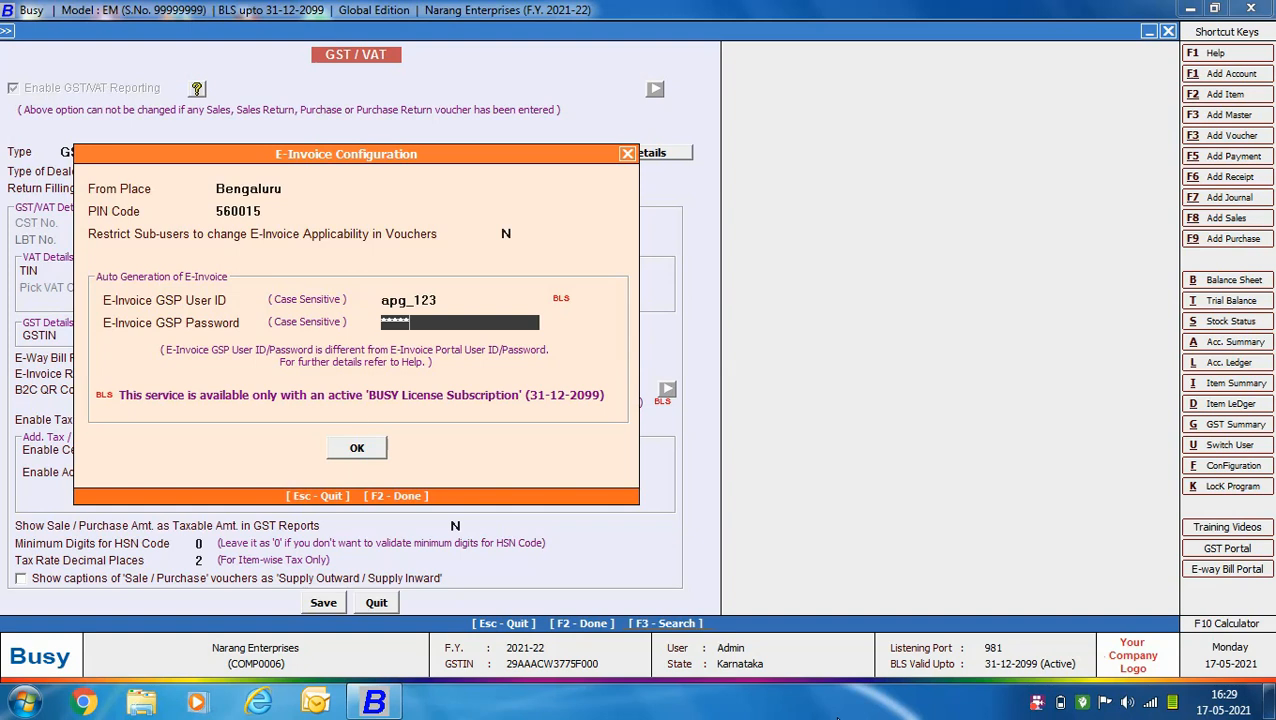
{"action": "left_click", "coordinate": [356, 449]}
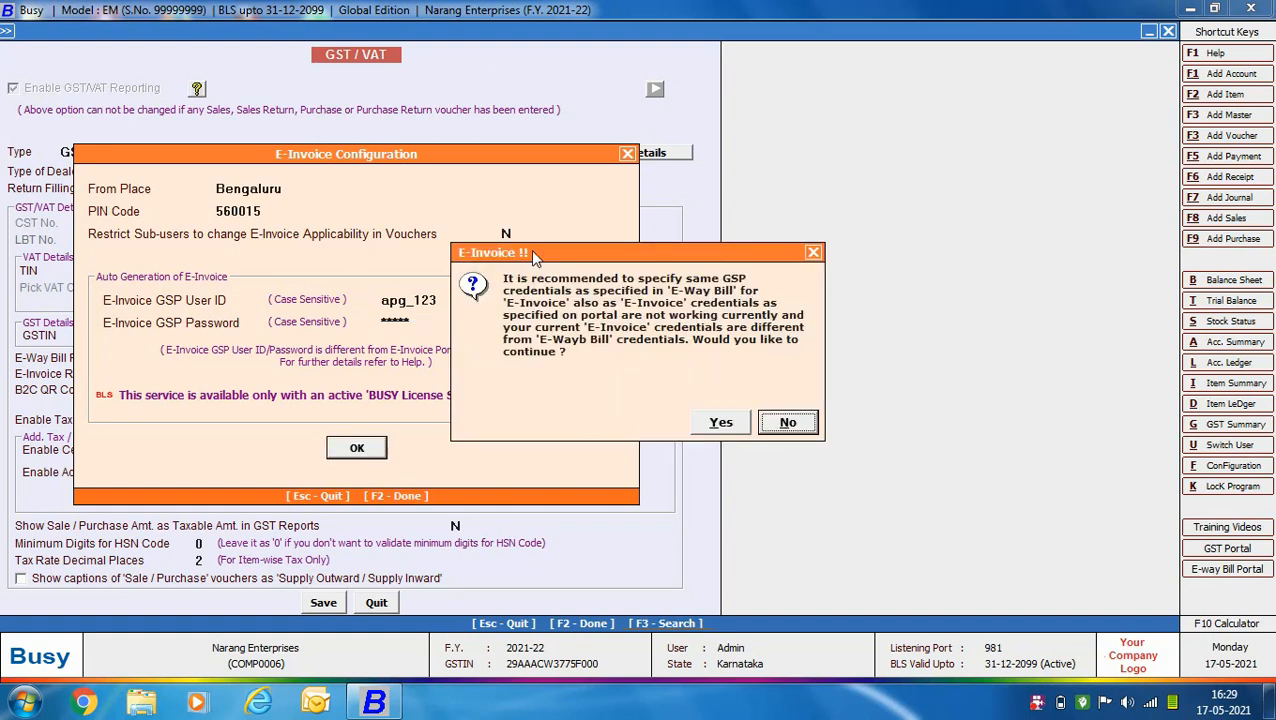
{"action": "left_click", "coordinate": [726, 424]}
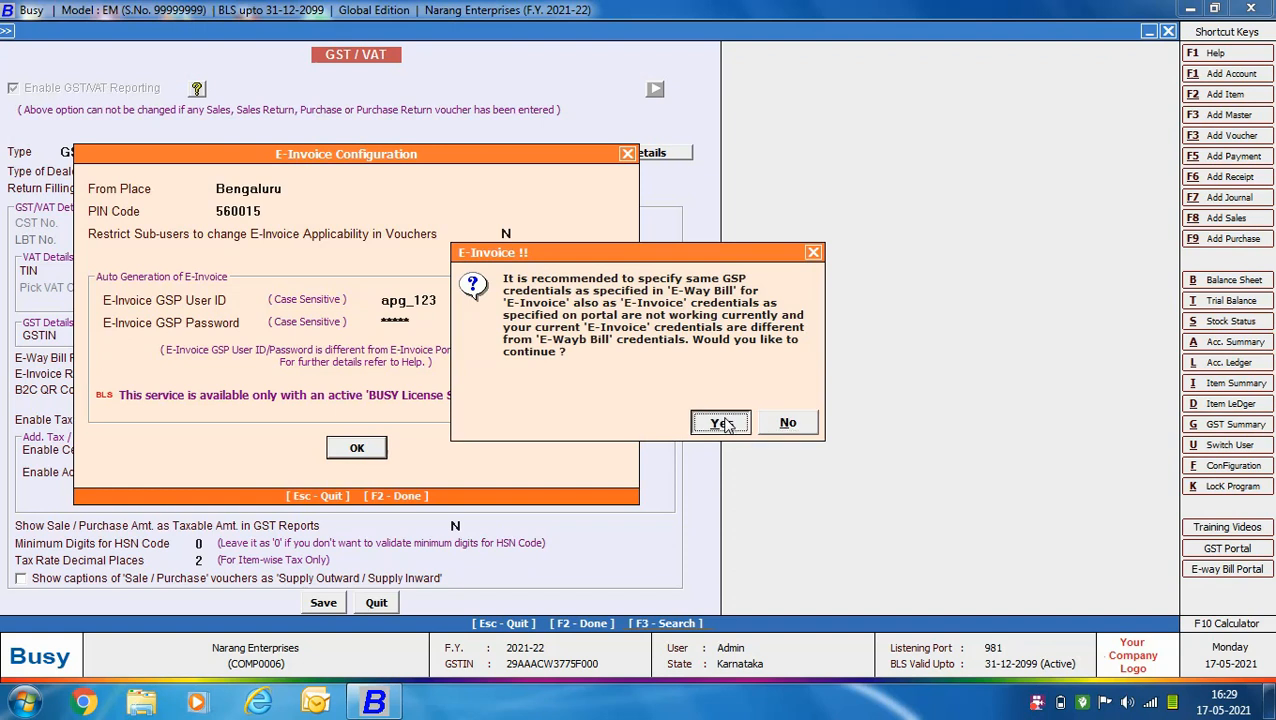
{"action": "left_click", "coordinate": [322, 603]}
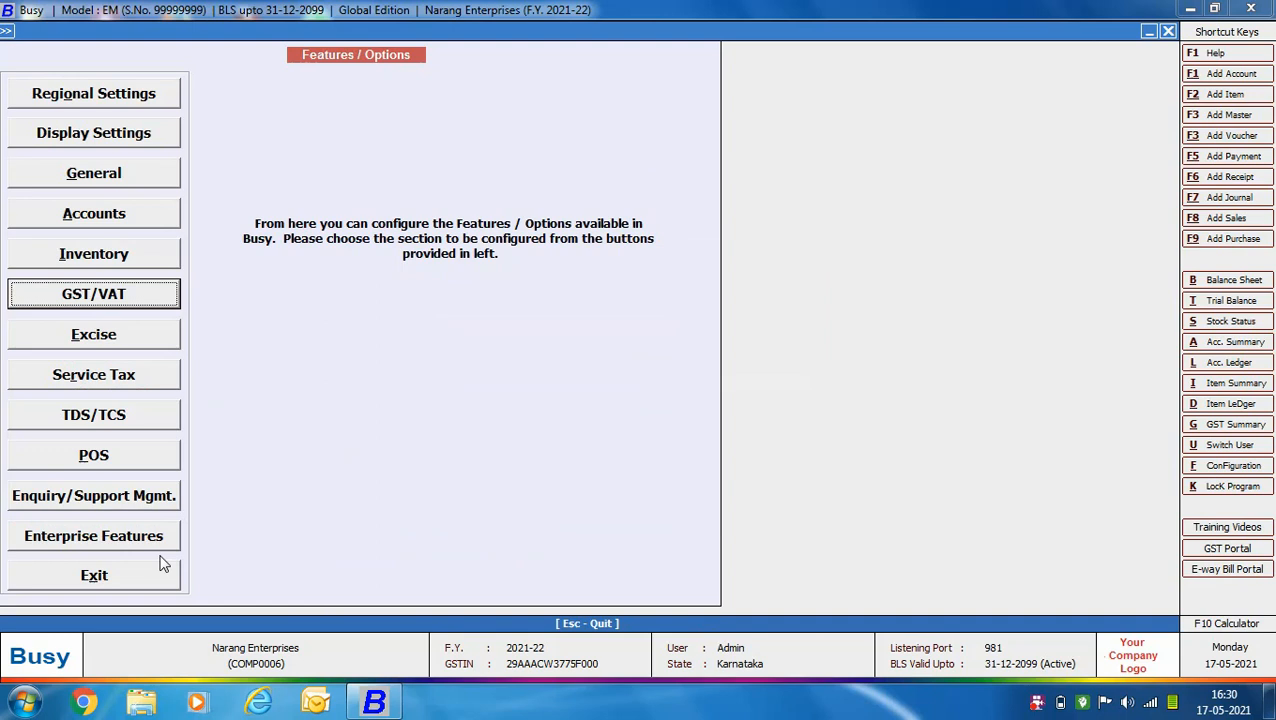
{"action": "left_click", "coordinate": [148, 585]}
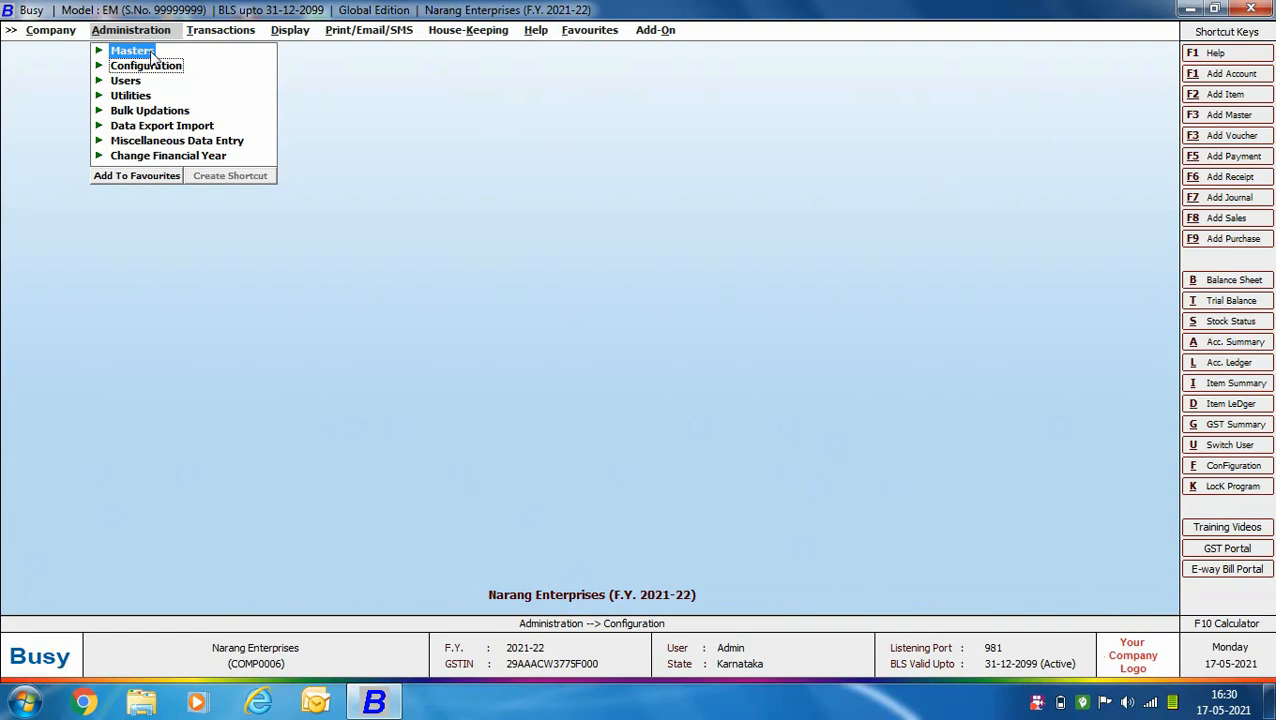
- Open the Main Store material centre for modification, review its address details, and leave without saving
{"action": "left_click", "coordinate": [131, 51]}
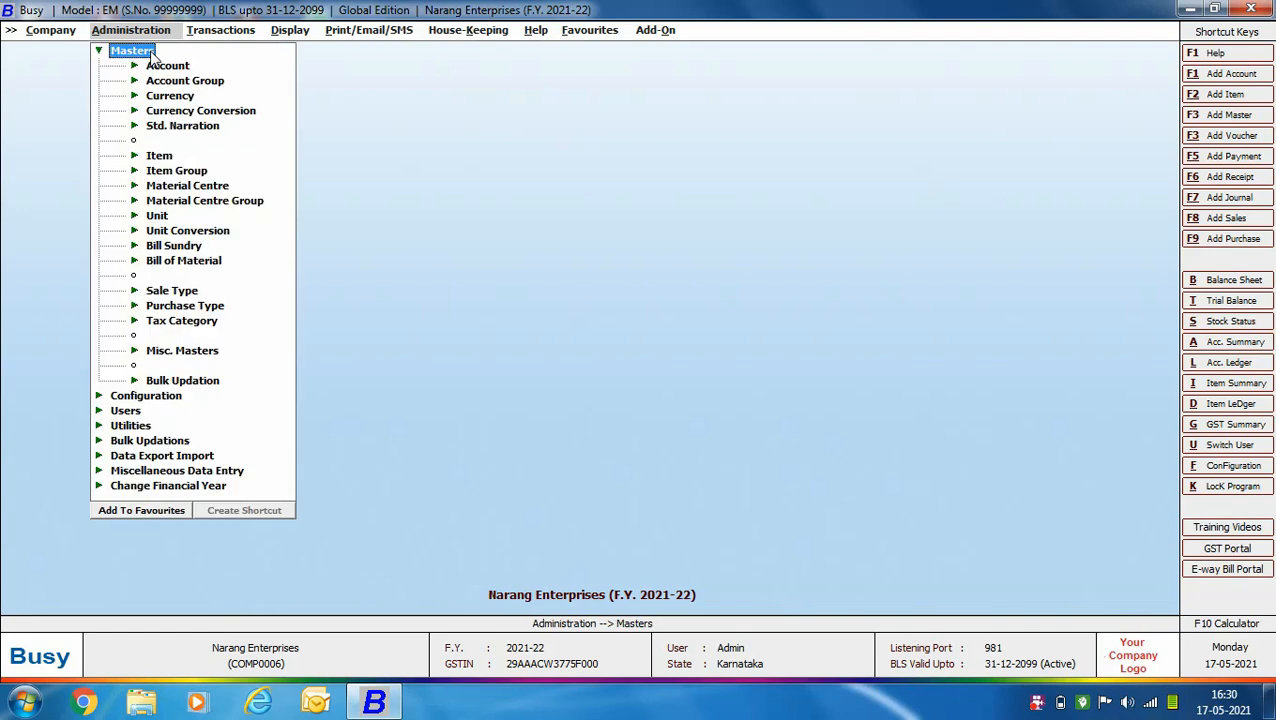
{"action": "left_click", "coordinate": [172, 188]}
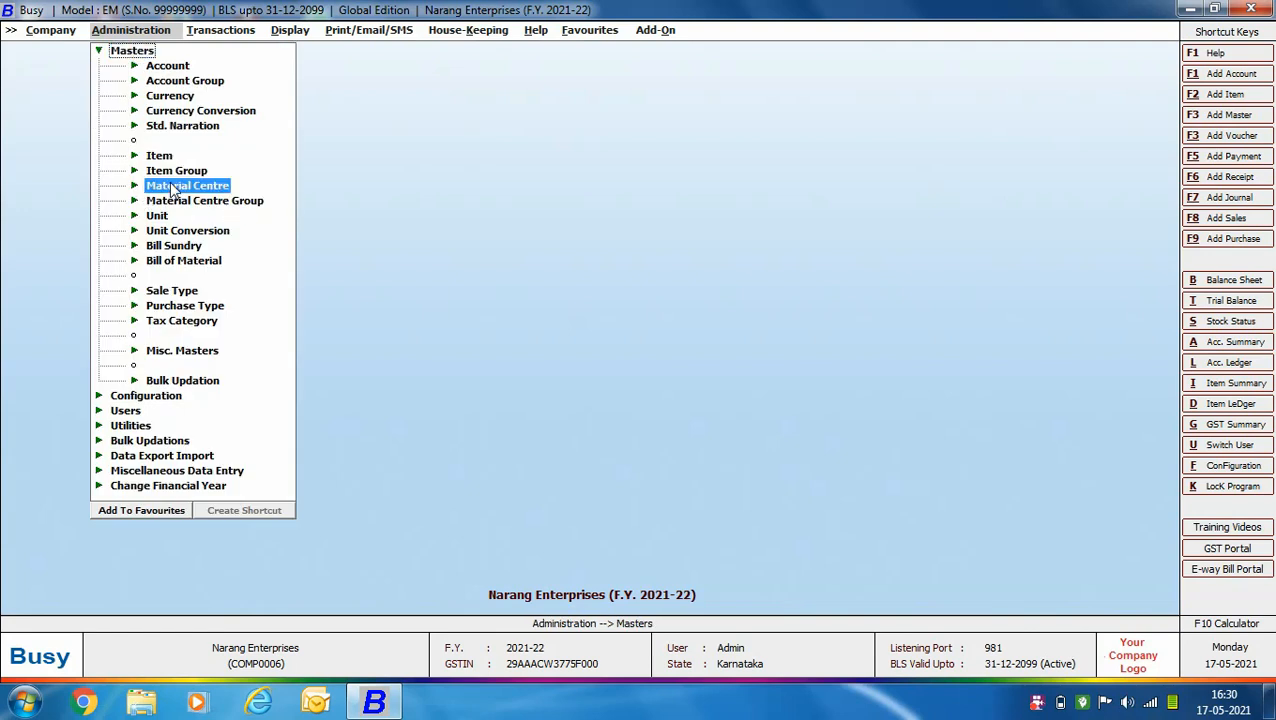
{"action": "left_click", "coordinate": [172, 188]}
{"action": "left_click", "coordinate": [187, 215]}
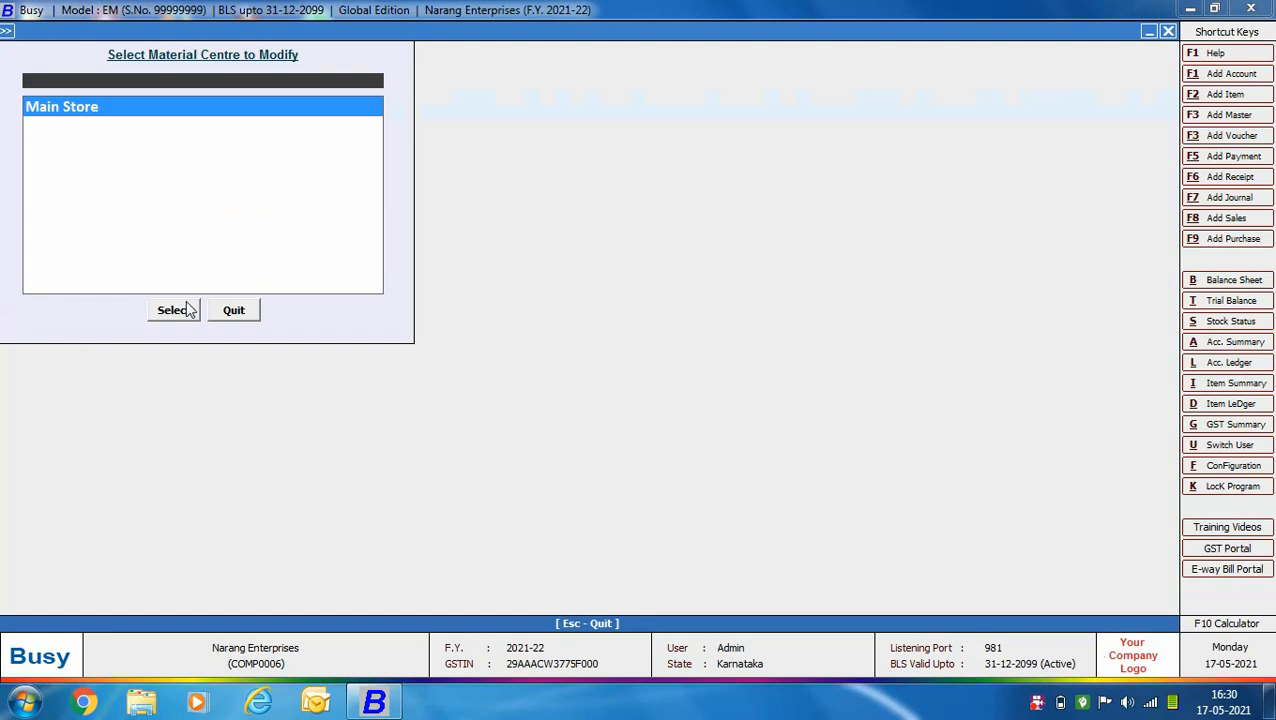
{"action": "left_click", "coordinate": [189, 310]}
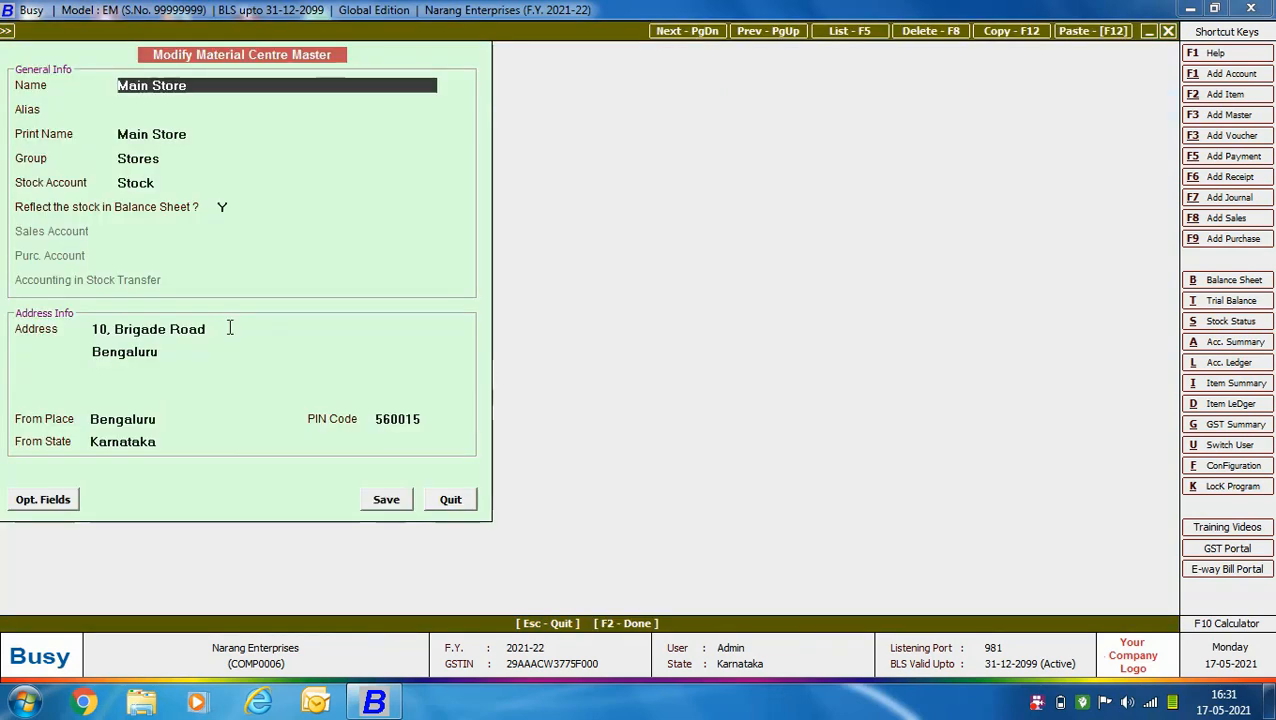
{"action": "left_click", "coordinate": [229, 326]}
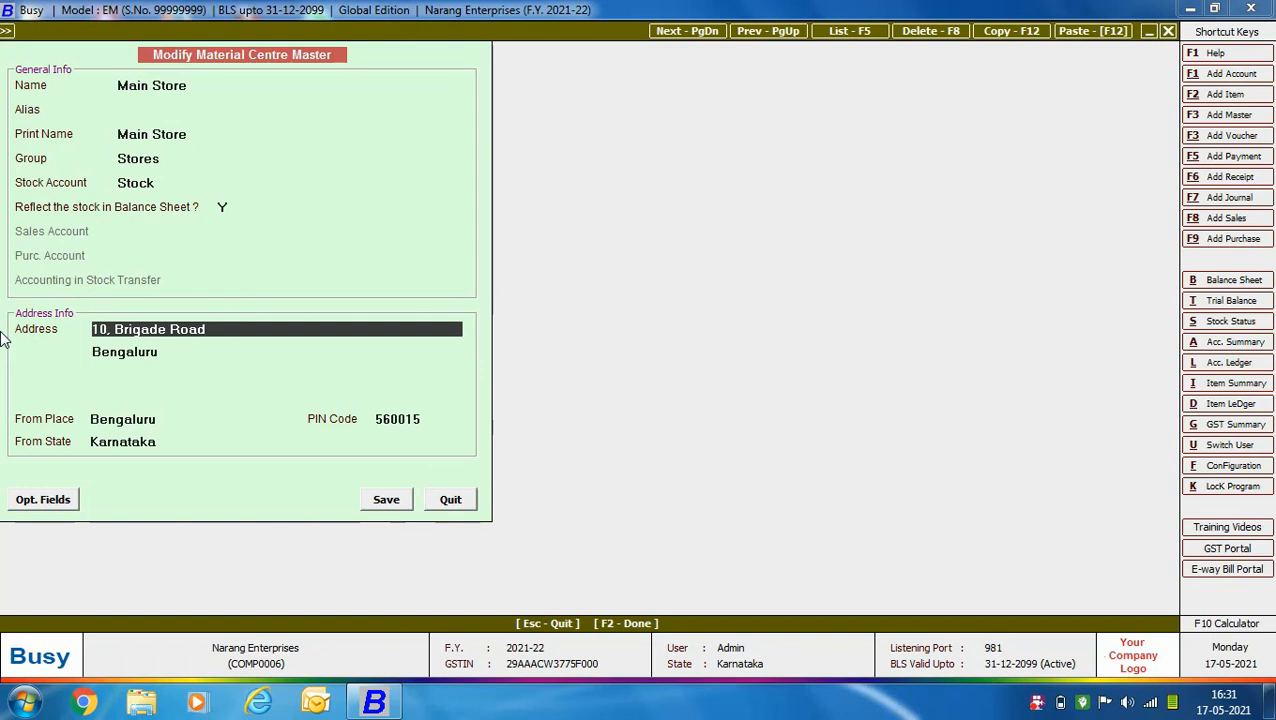
{"action": "left_click", "coordinate": [463, 497]}
{"action": "left_click", "coordinate": [250, 308]}
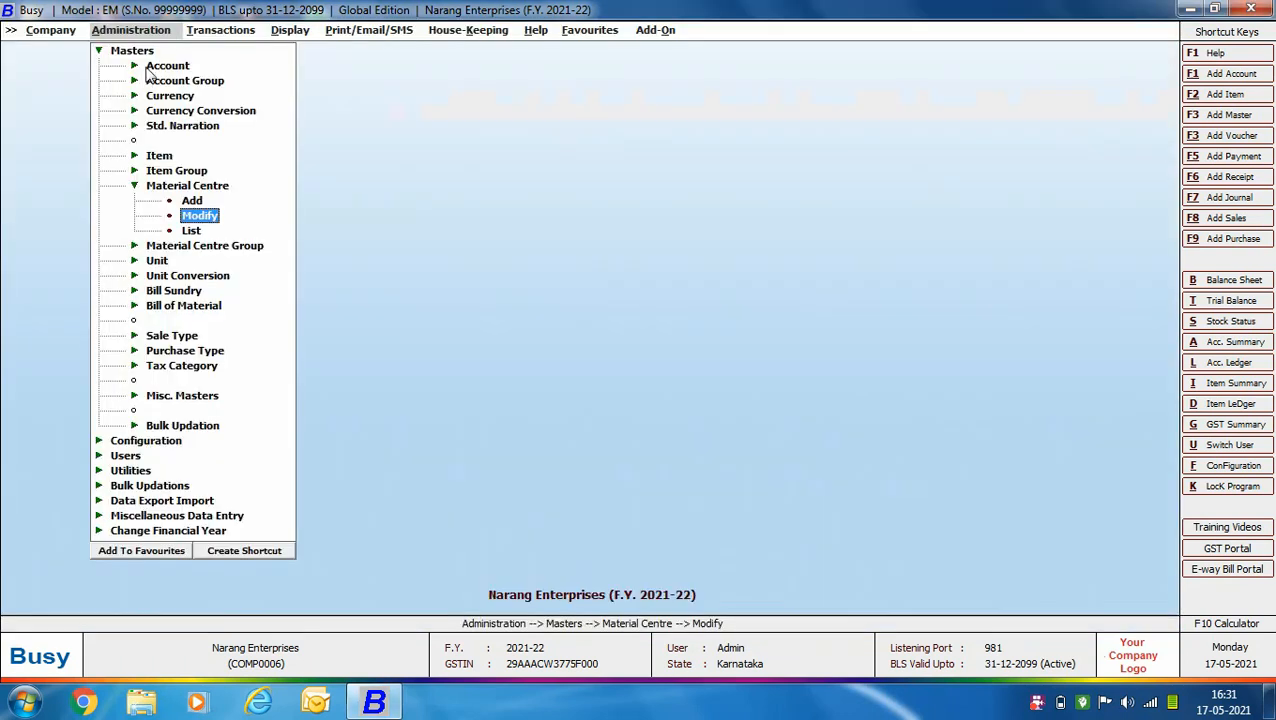
- Open the Busy Infotech Pvt. Ltd. account master, review its address, station and PIN code fields, and close it
{"action": "left_click", "coordinate": [157, 69]}
{"action": "left_click", "coordinate": [197, 93]}
{"action": "type", "text": "bu"}
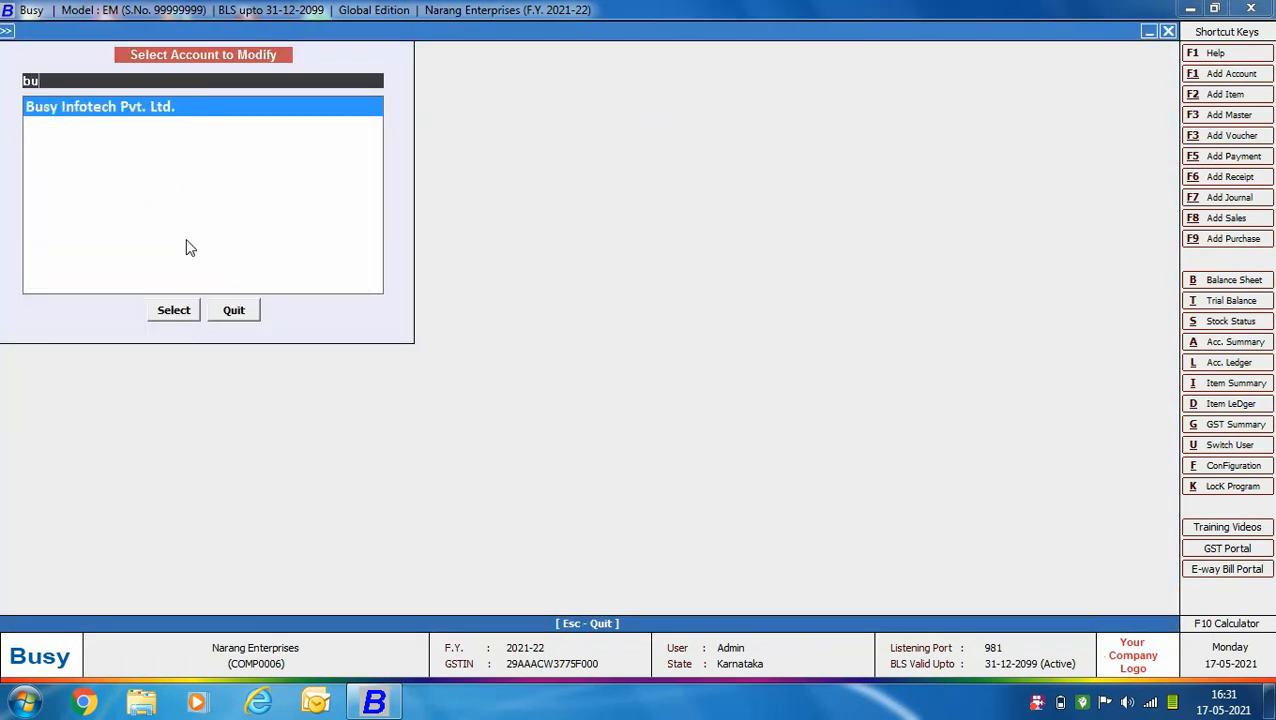
{"action": "left_click", "coordinate": [174, 311]}
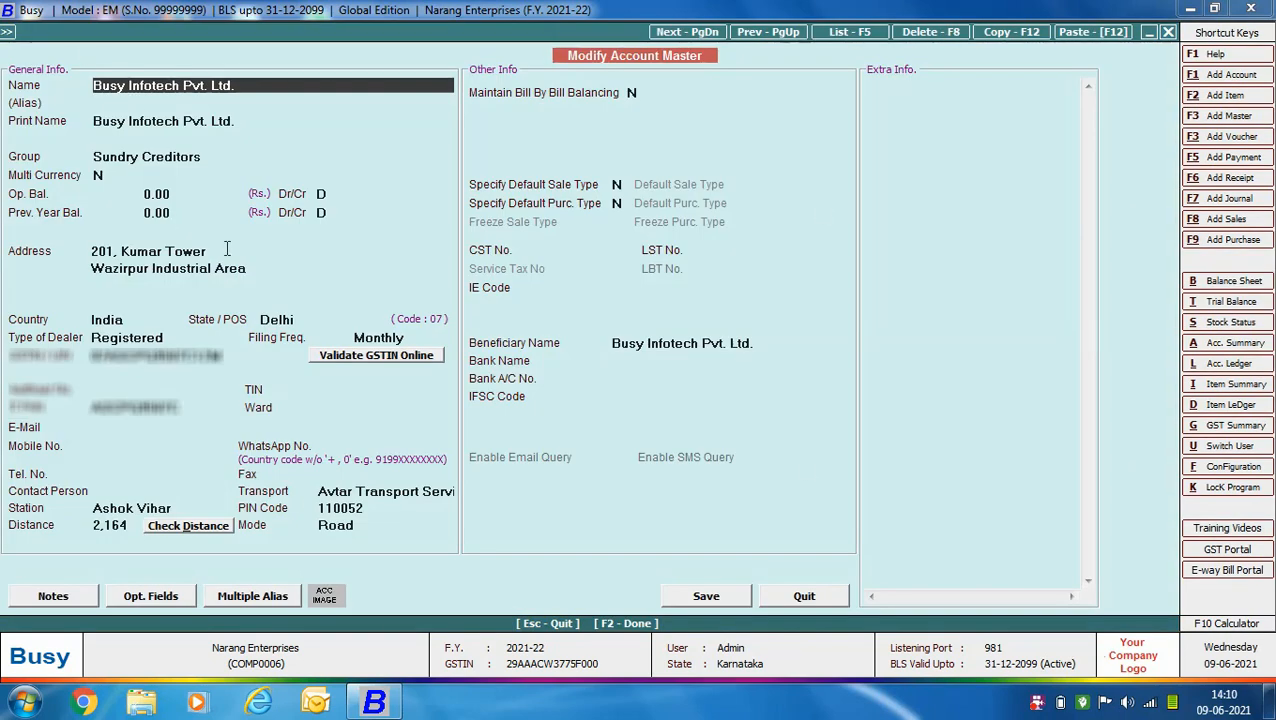
{"action": "left_click", "coordinate": [185, 247]}
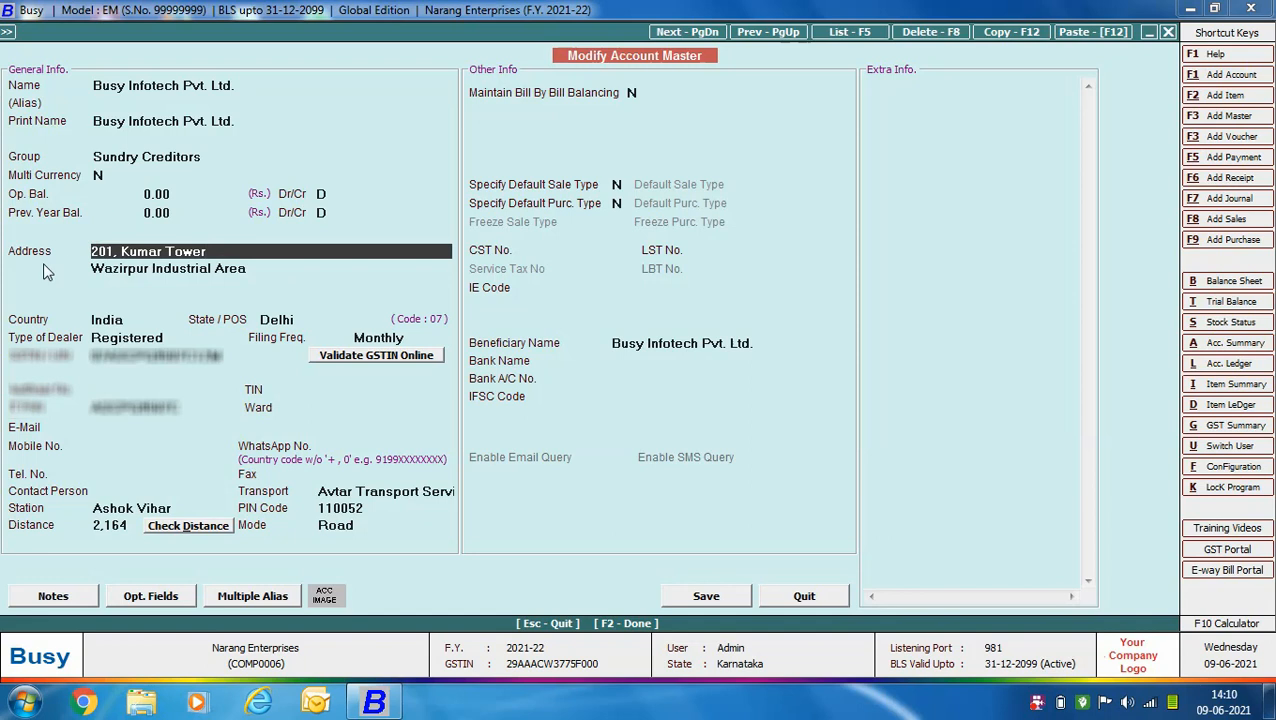
{"action": "left_click", "coordinate": [183, 508]}
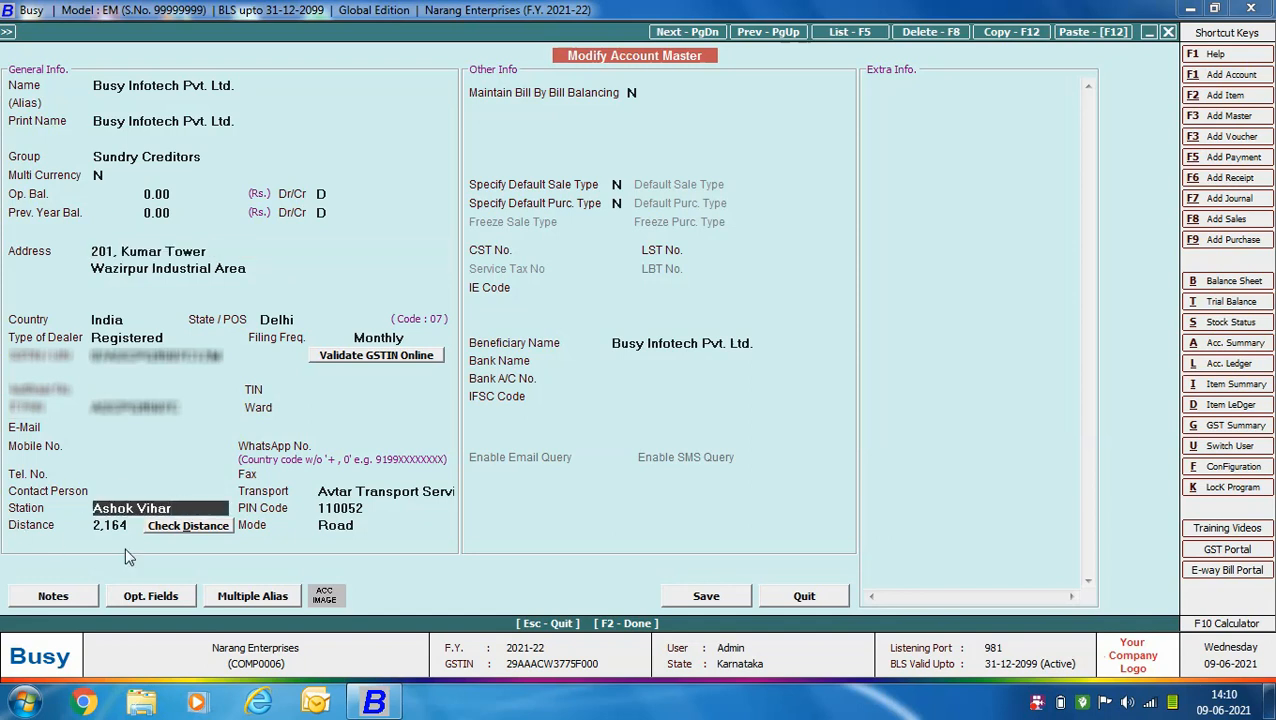
{"action": "left_click", "coordinate": [376, 511]}
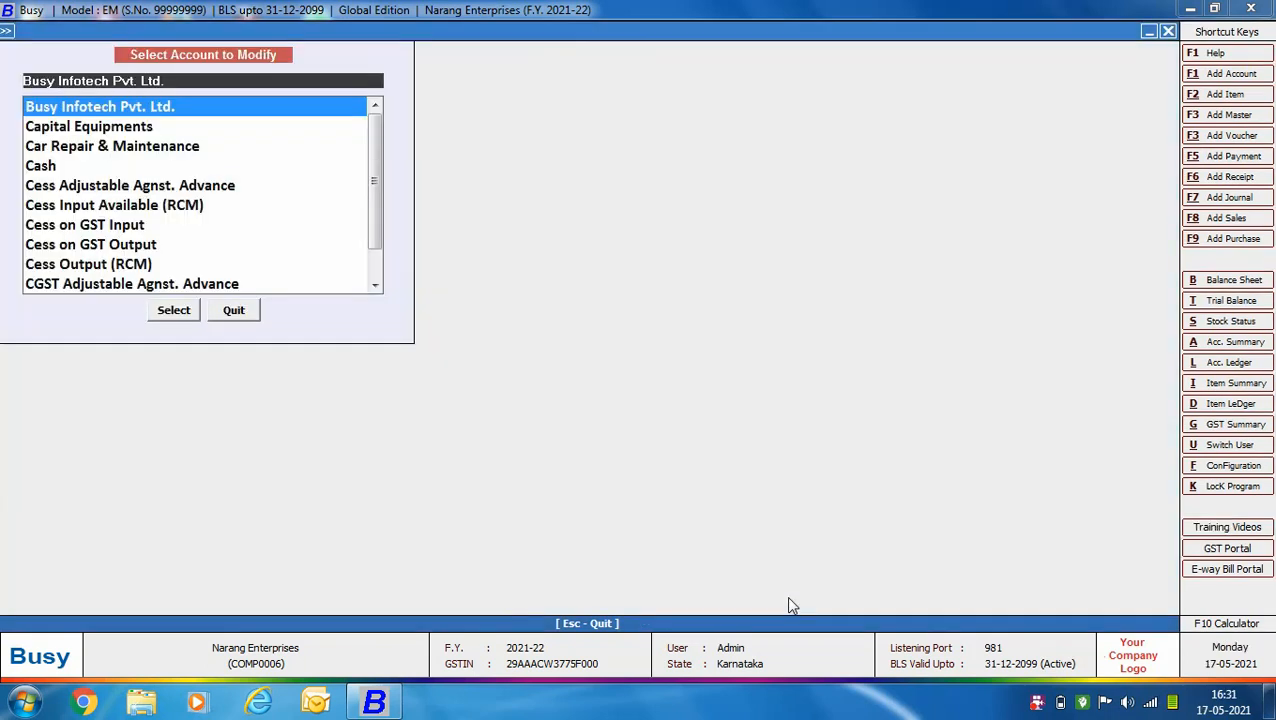
{"action": "left_click", "coordinate": [218, 311]}
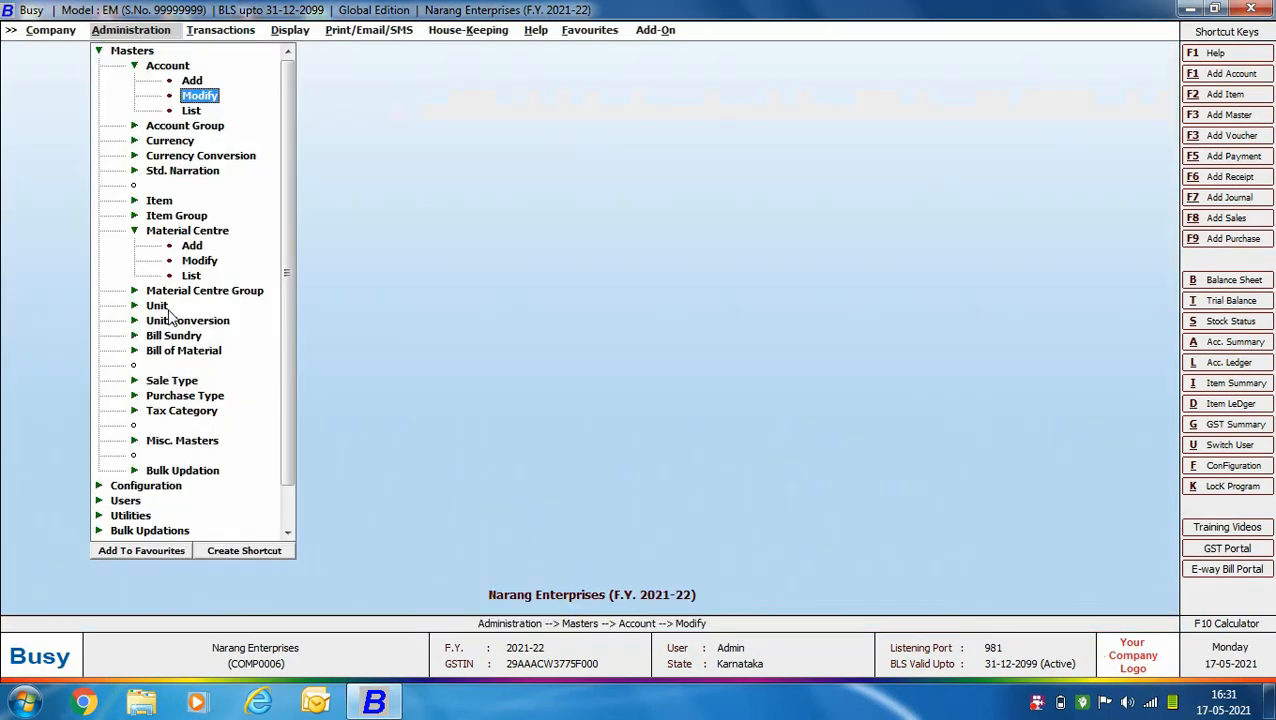
- Open the Box unit master, review the available UQC options for E-Invoice, and quit without saving
{"action": "left_click", "coordinate": [166, 308]}
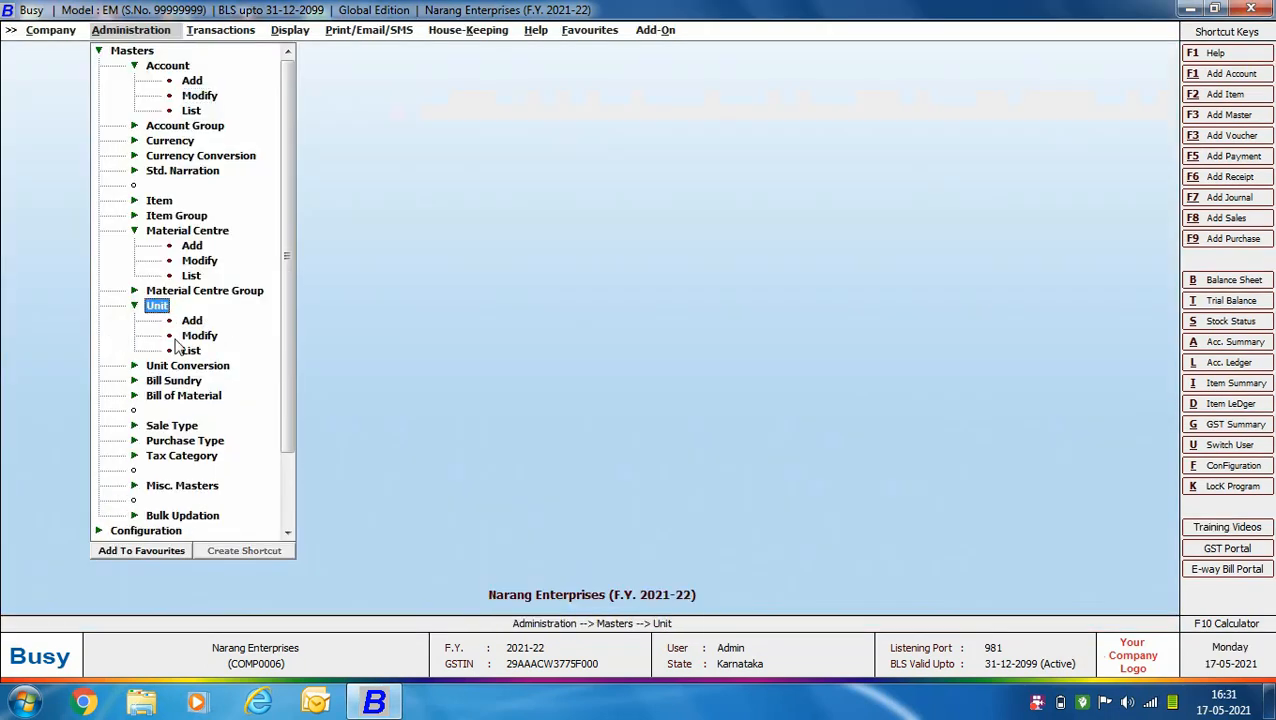
{"action": "left_click", "coordinate": [177, 340]}
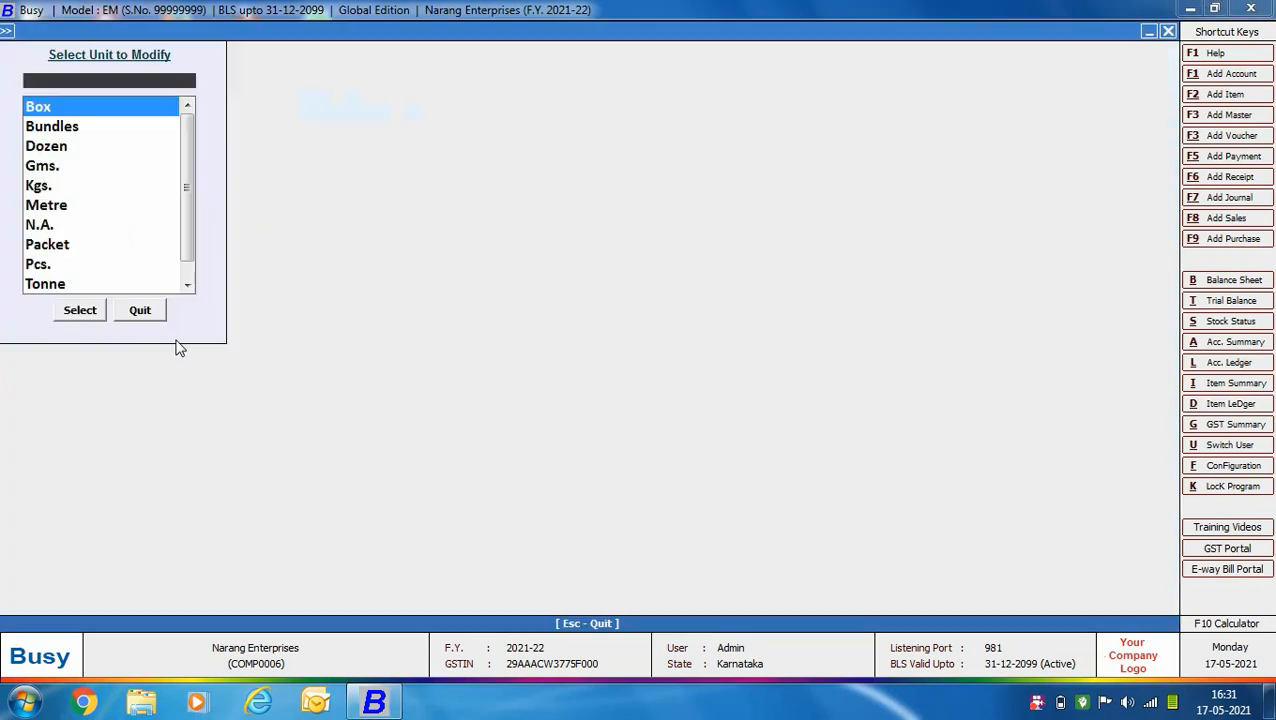
{"action": "left_click", "coordinate": [88, 314]}
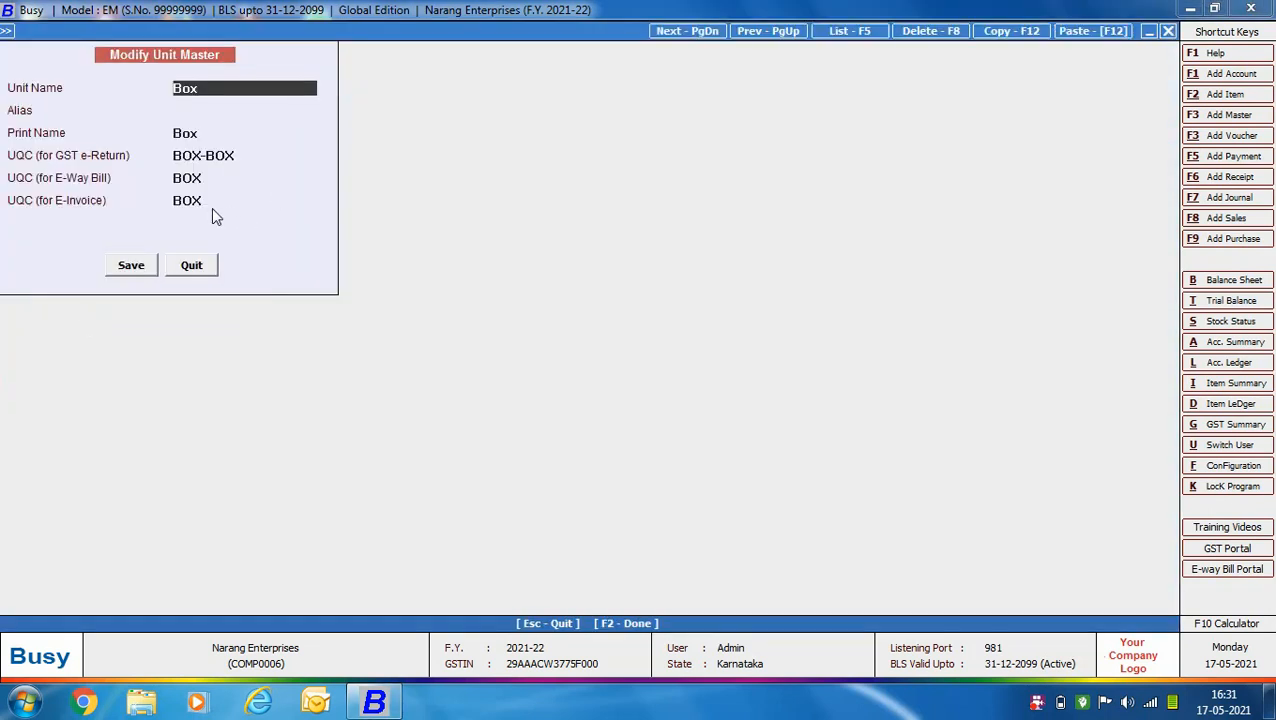
{"action": "left_click", "coordinate": [185, 200]}
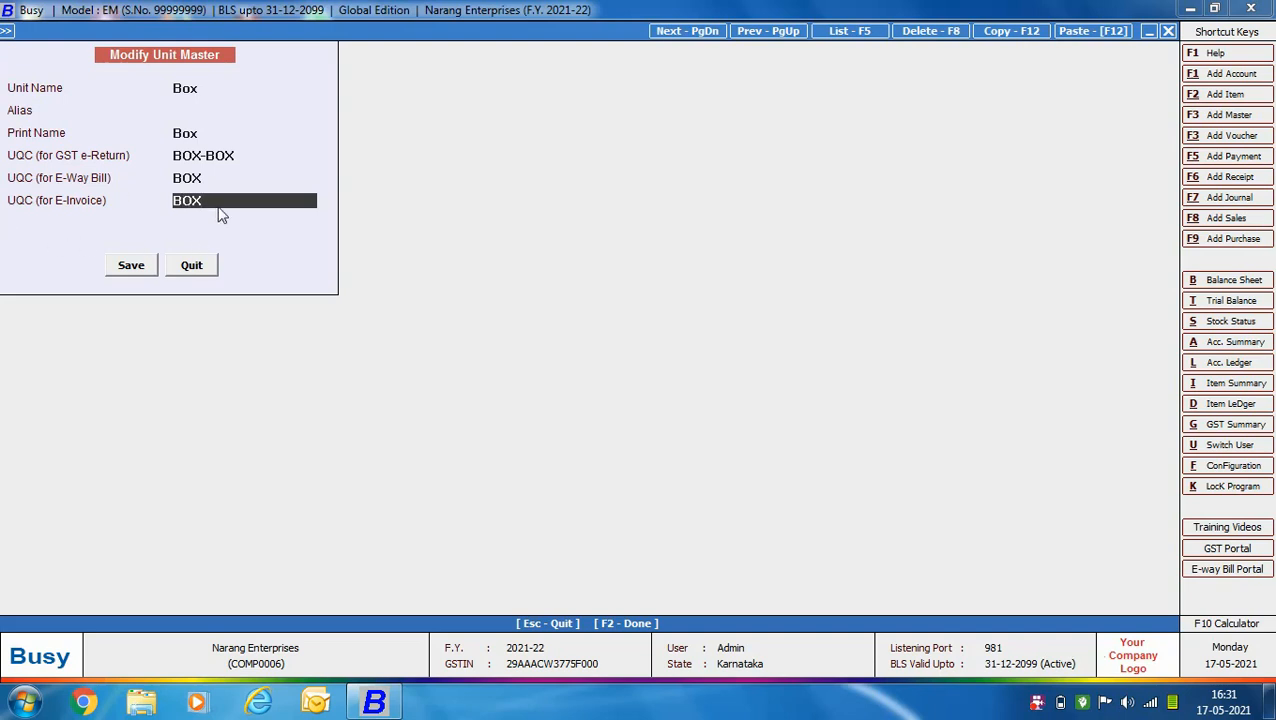
{"action": "key", "text": "space"}
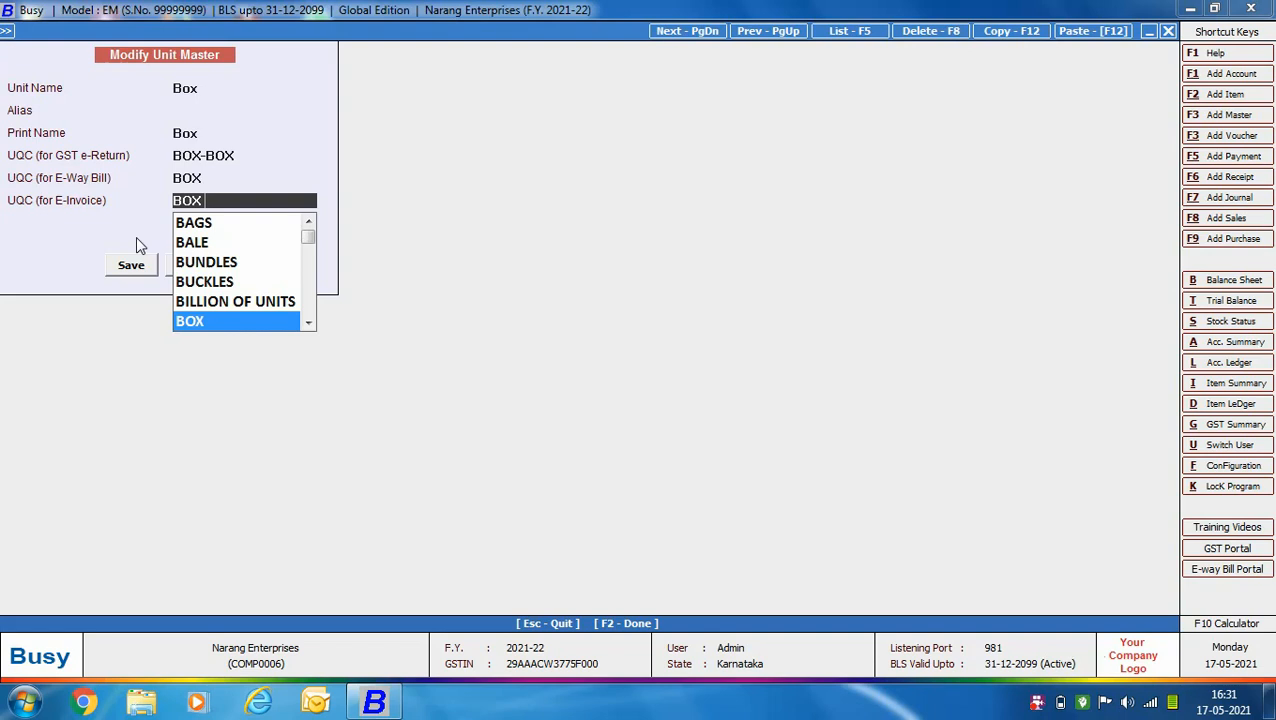
{"action": "key", "text": "Return"}
{"action": "left_click", "coordinate": [199, 268]}
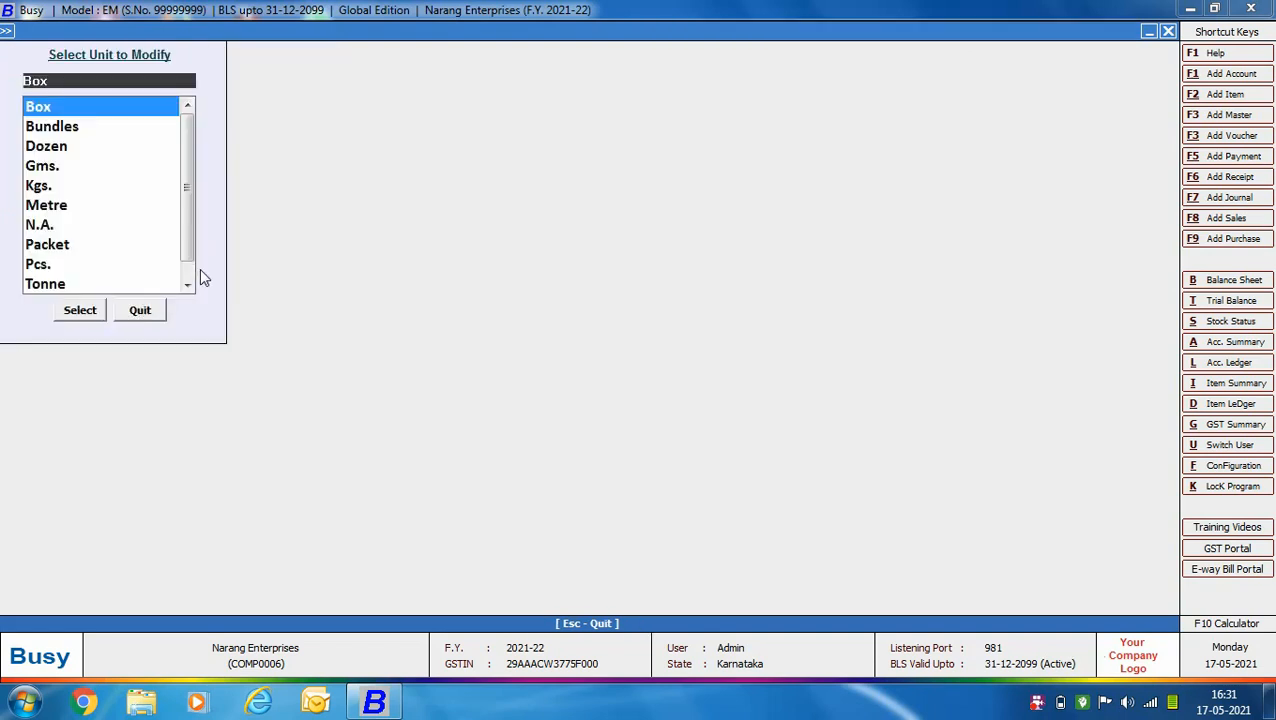
{"action": "left_click", "coordinate": [138, 311]}
- Open the Singapore country master under miscellaneous masters, check its country code, and quit
{"action": "left_click", "coordinate": [170, 488]}
{"action": "left_click", "coordinate": [200, 517]}
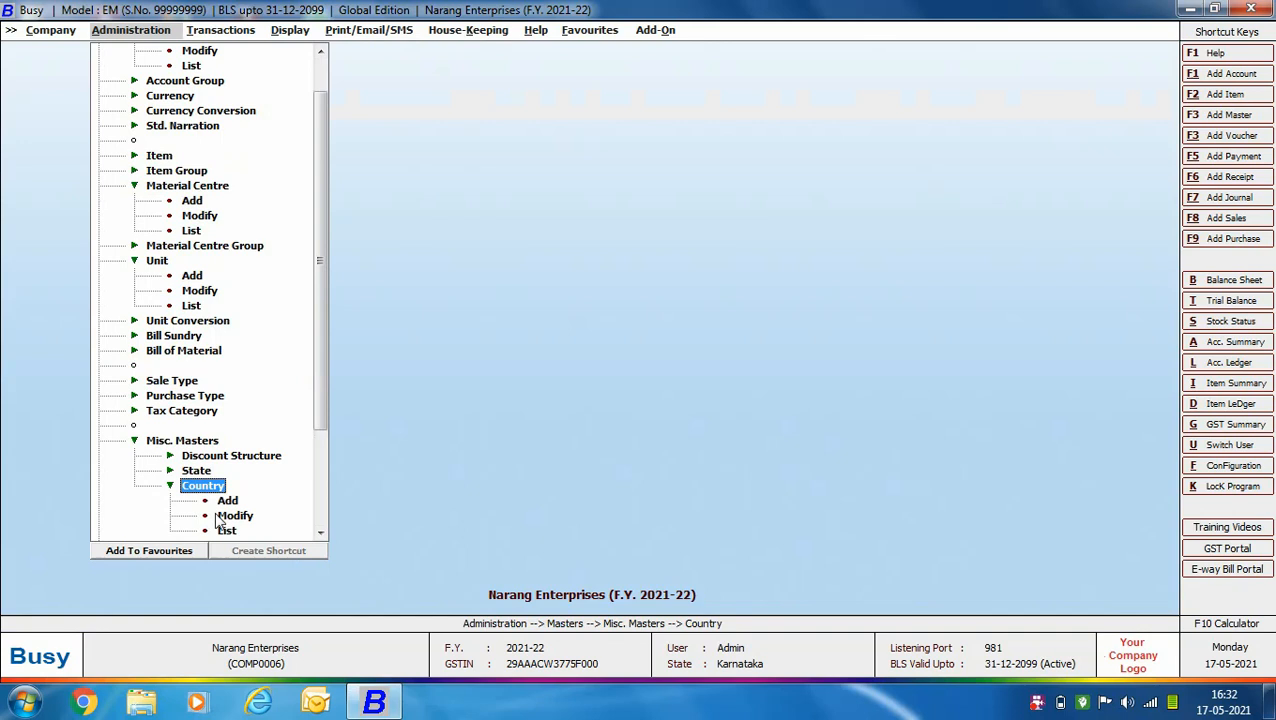
{"action": "left_click", "coordinate": [230, 516]}
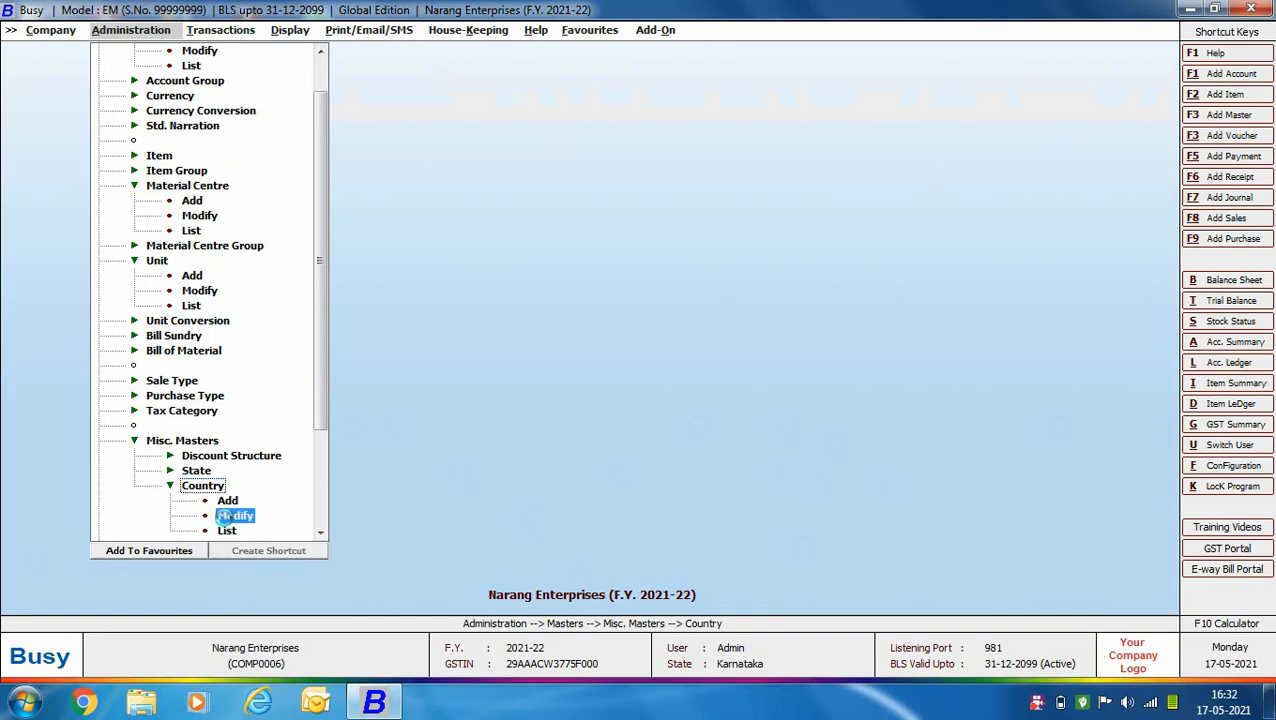
{"action": "type", "text": "si"}
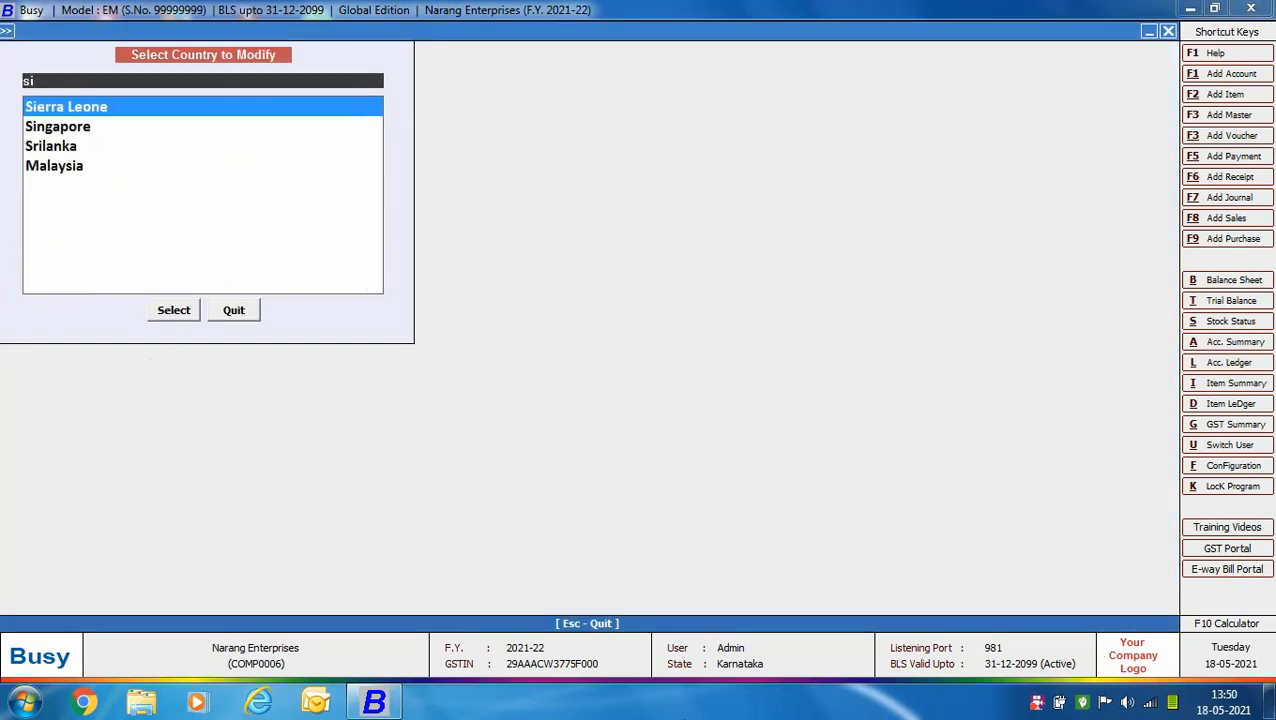
{"action": "key", "text": "Down"}
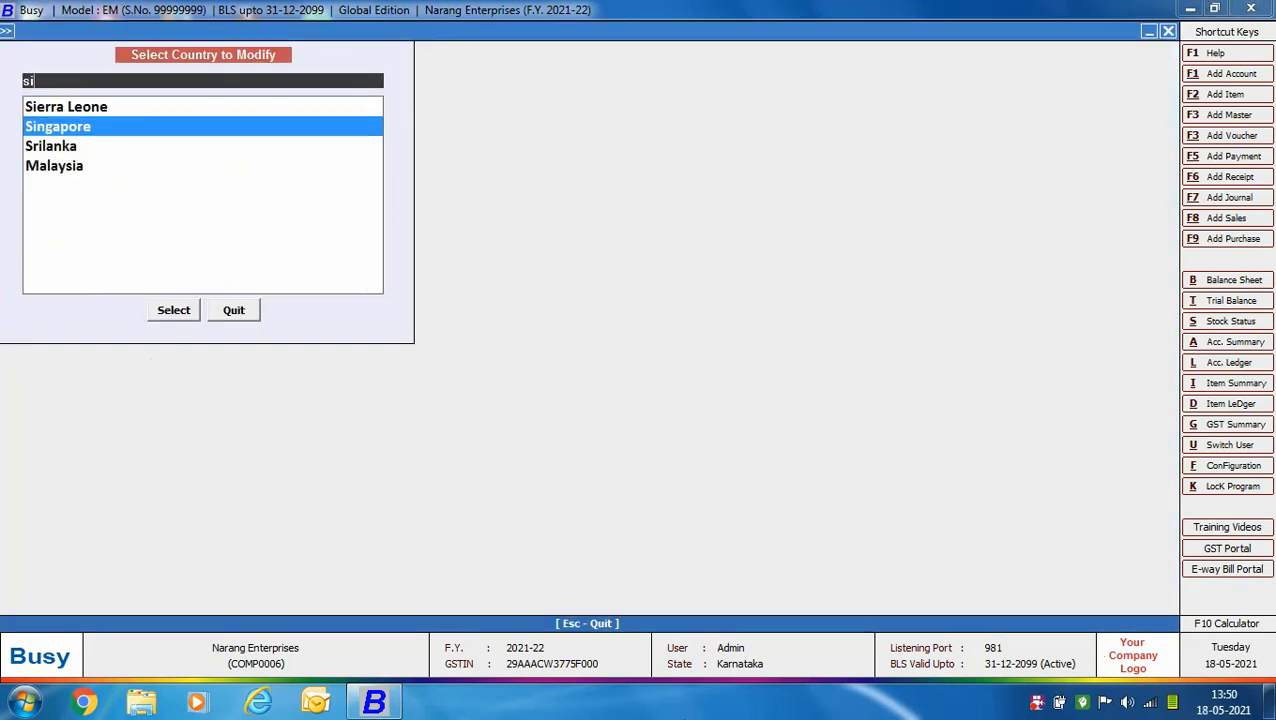
{"action": "key", "text": "Return"}
{"action": "key", "text": "Return"}
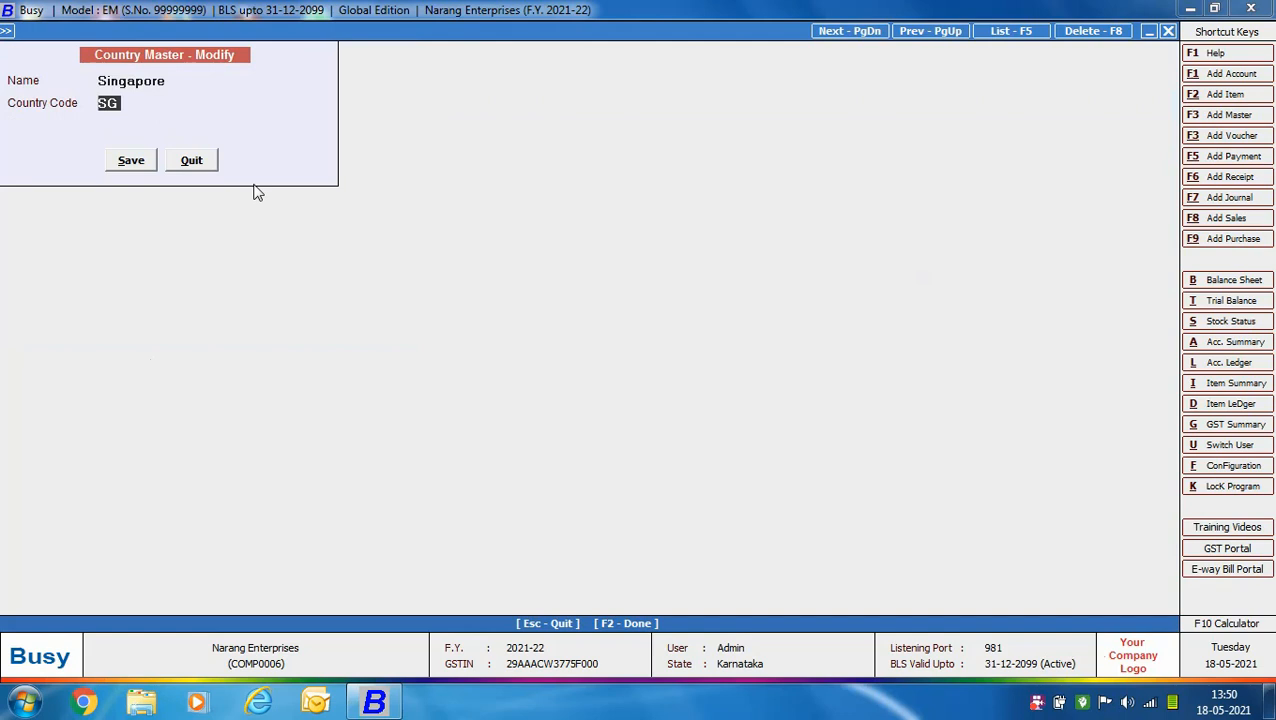
{"action": "left_click", "coordinate": [206, 166]}
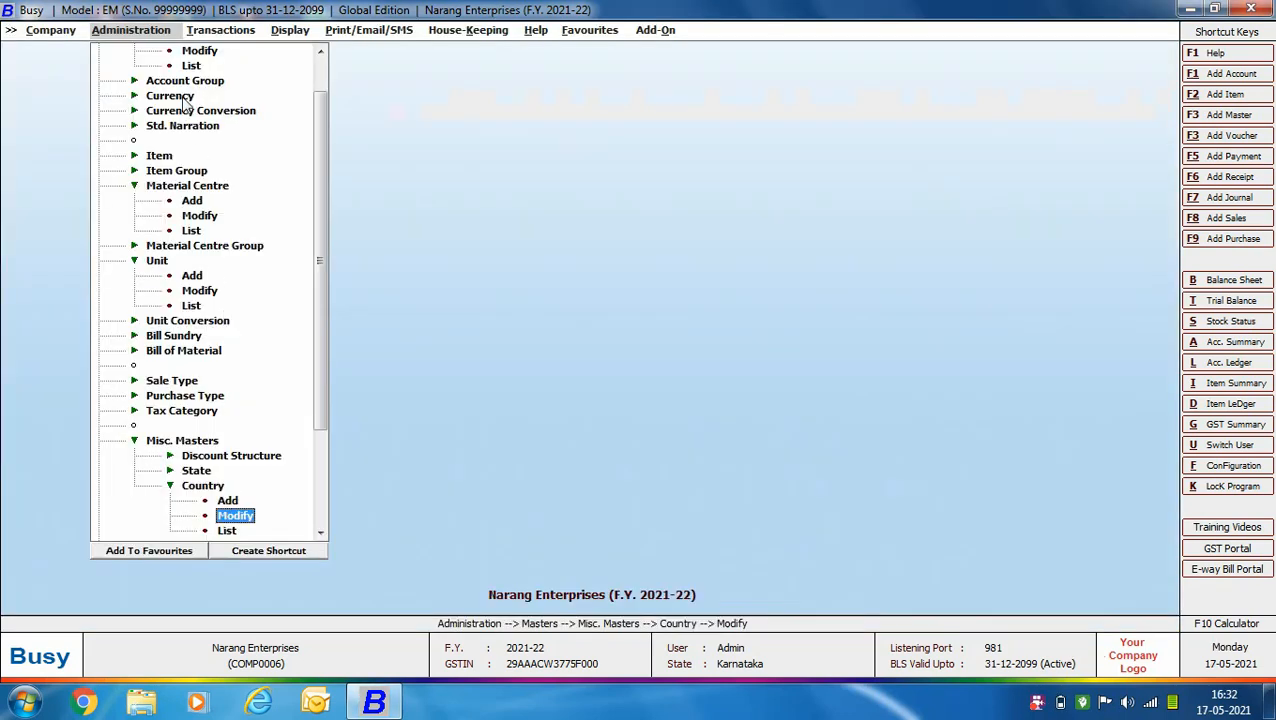
- Open the $ currency master, review its currency code for E-Invoice, and quit without saving
{"action": "left_click", "coordinate": [176, 98]}
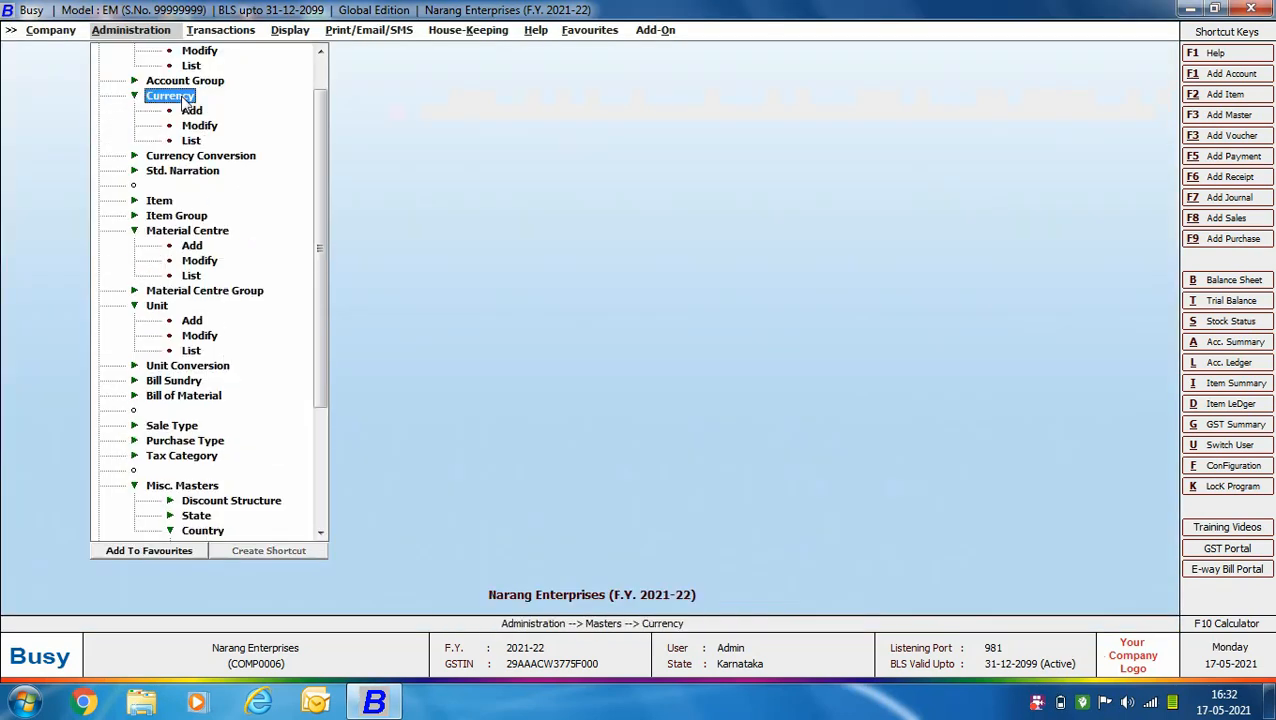
{"action": "left_click", "coordinate": [203, 128]}
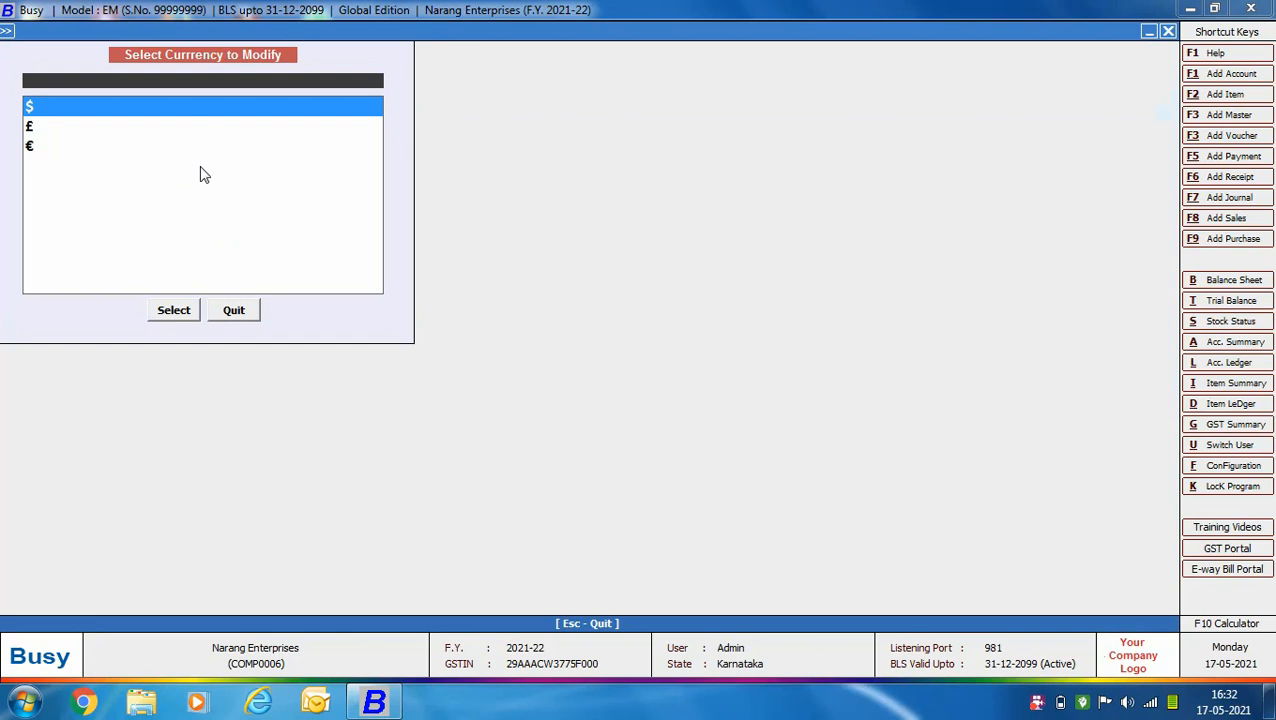
{"action": "left_click", "coordinate": [171, 314]}
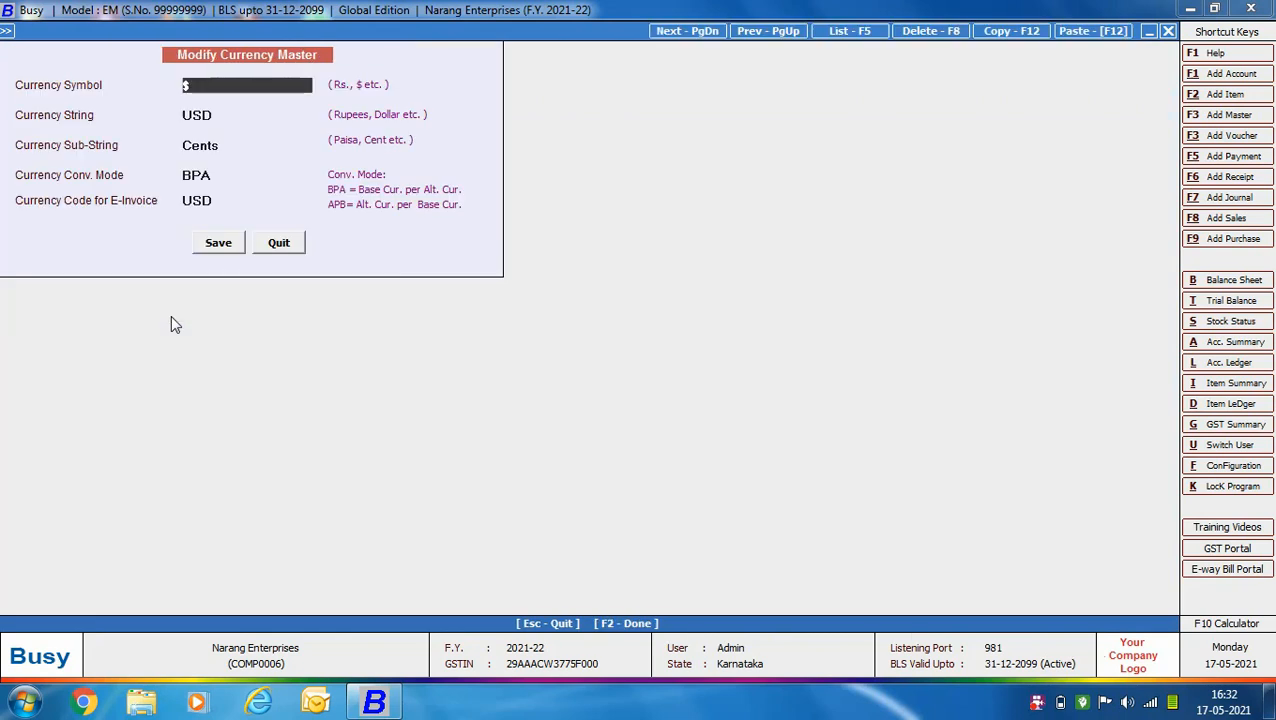
{"action": "left_click", "coordinate": [215, 201]}
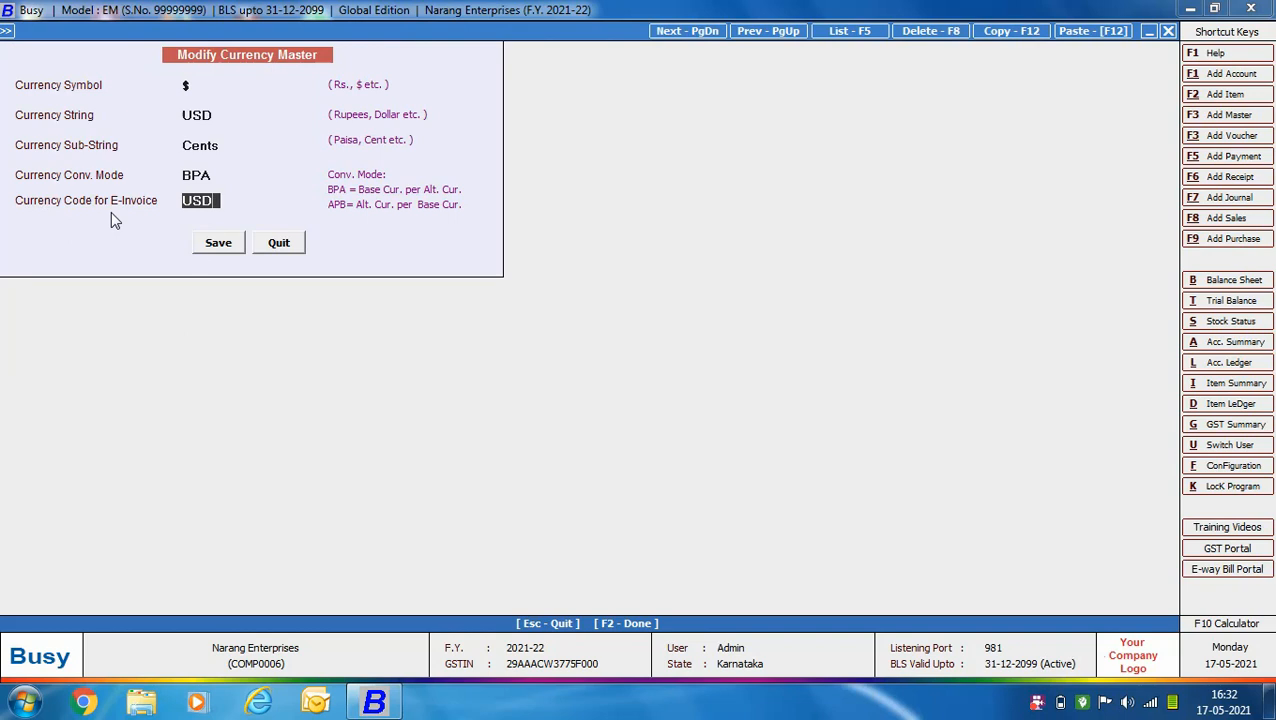
{"action": "left_click", "coordinate": [258, 246]}
{"action": "left_click", "coordinate": [232, 310]}
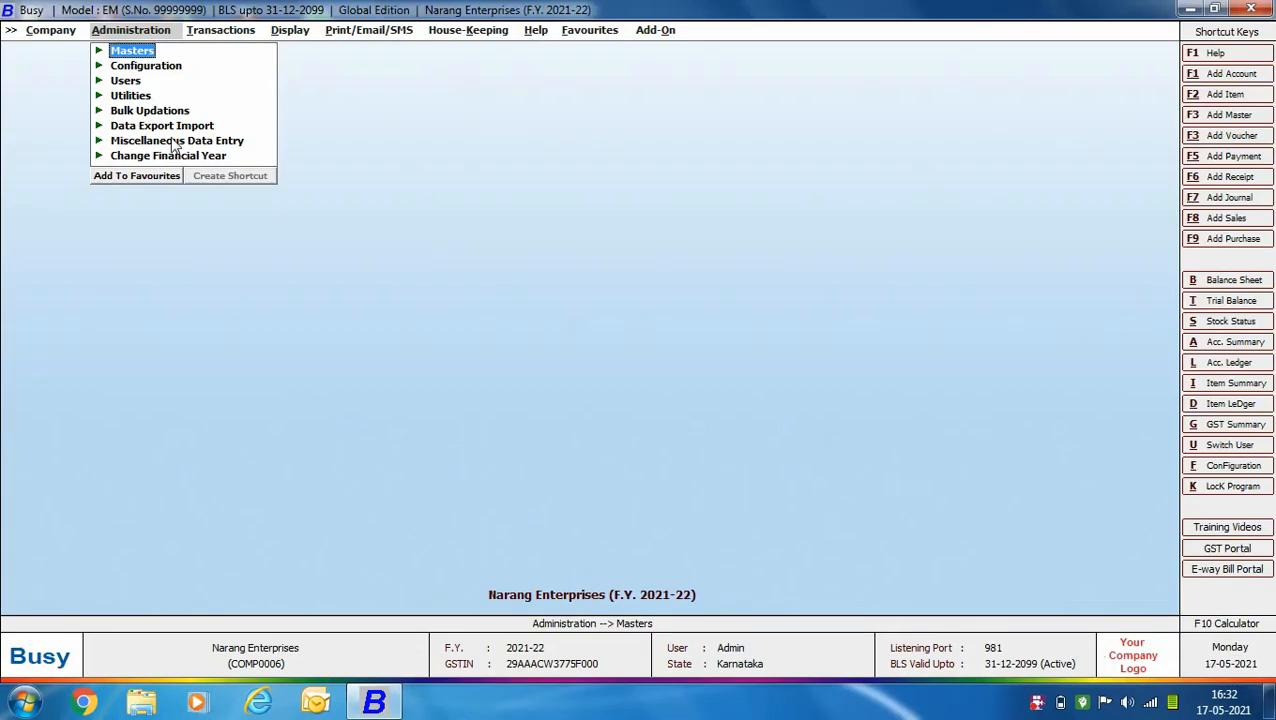
- Open the Main sales series' voucher configuration, go through Input Transport Details and Generate 'E-Invoice' After Saving, and save it
{"action": "left_click", "coordinate": [173, 68]}
{"action": "left_click", "coordinate": [172, 86]}
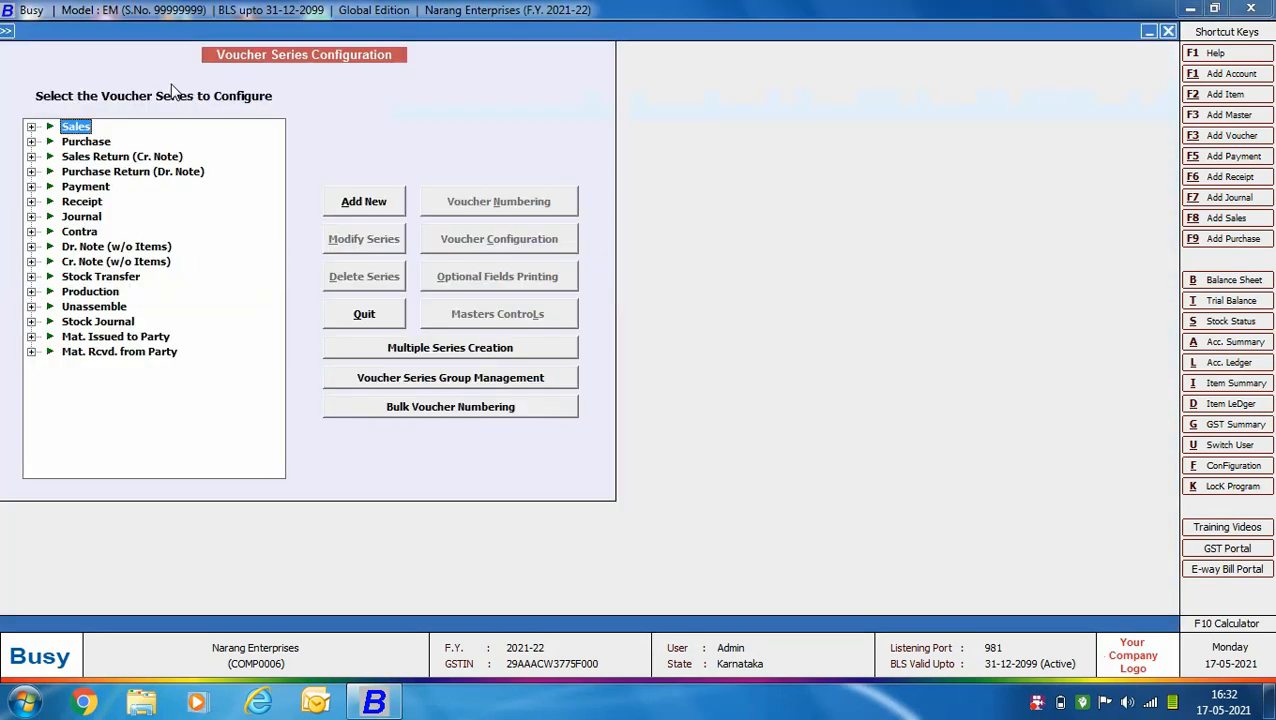
{"action": "left_click", "coordinate": [78, 127]}
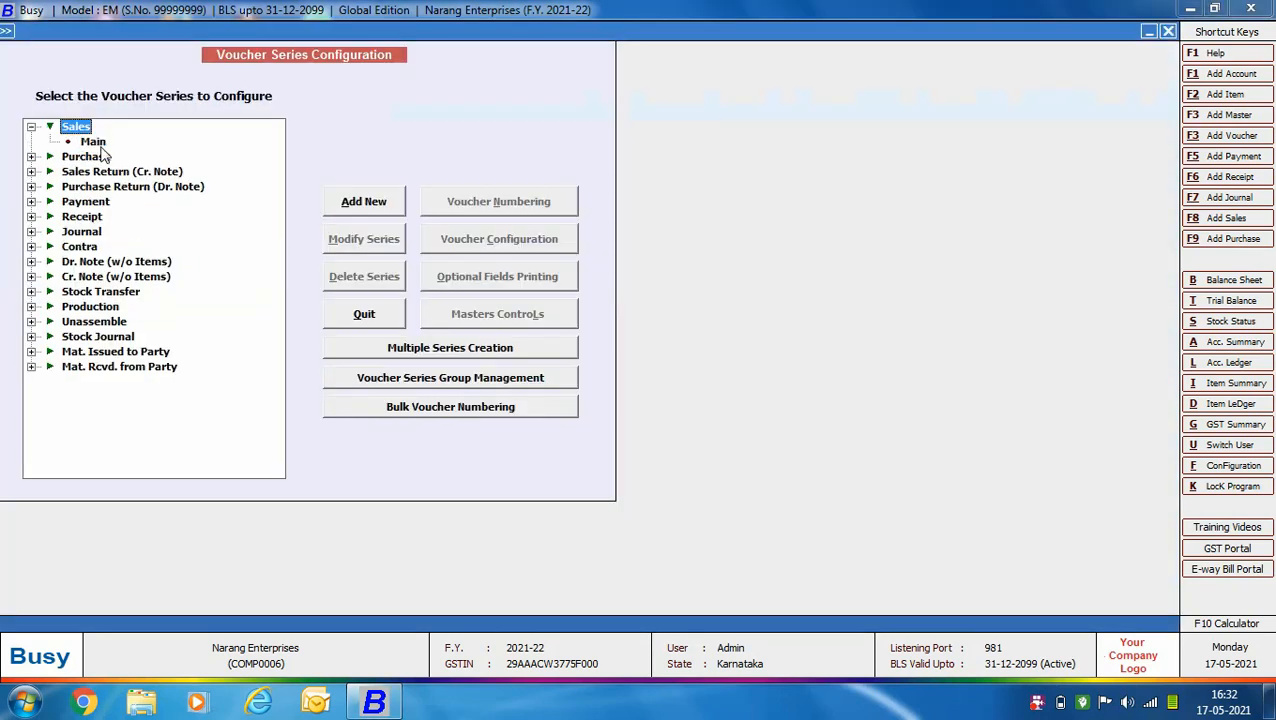
{"action": "left_click", "coordinate": [101, 143]}
{"action": "left_click", "coordinate": [513, 243]}
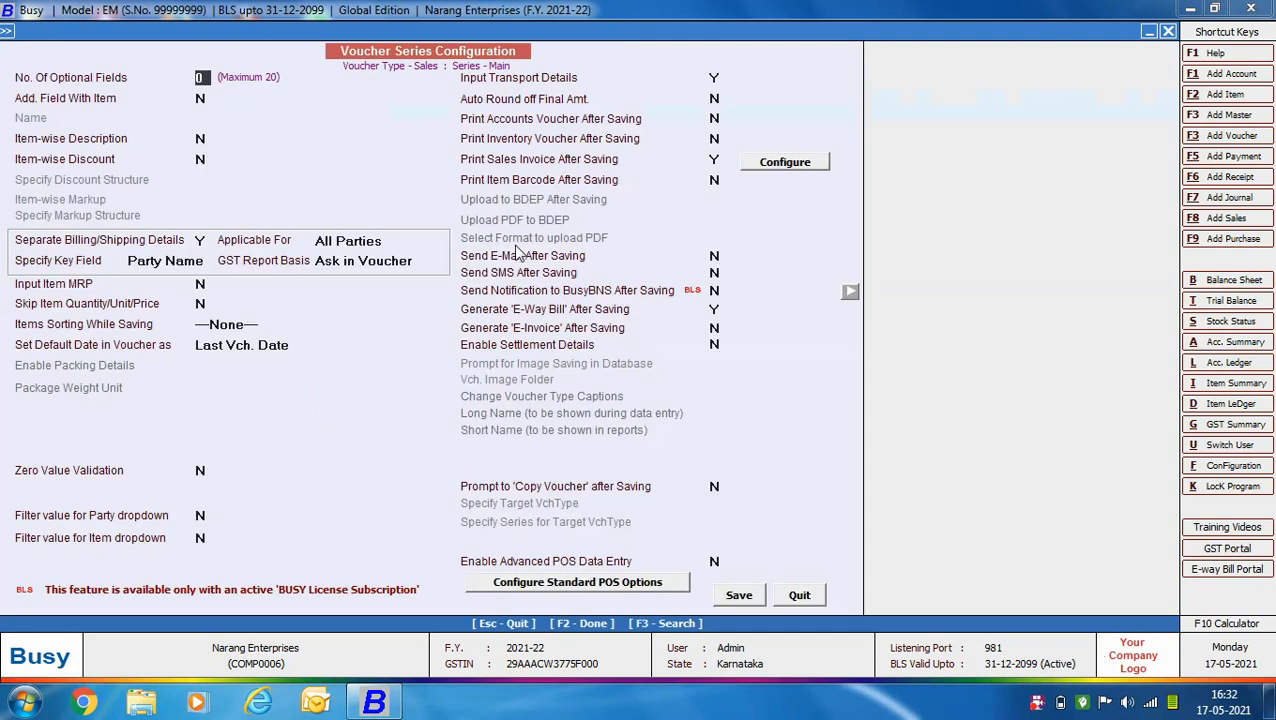
{"action": "left_click", "coordinate": [714, 77]}
{"action": "left_click", "coordinate": [715, 327]}
{"action": "left_click", "coordinate": [745, 594]}
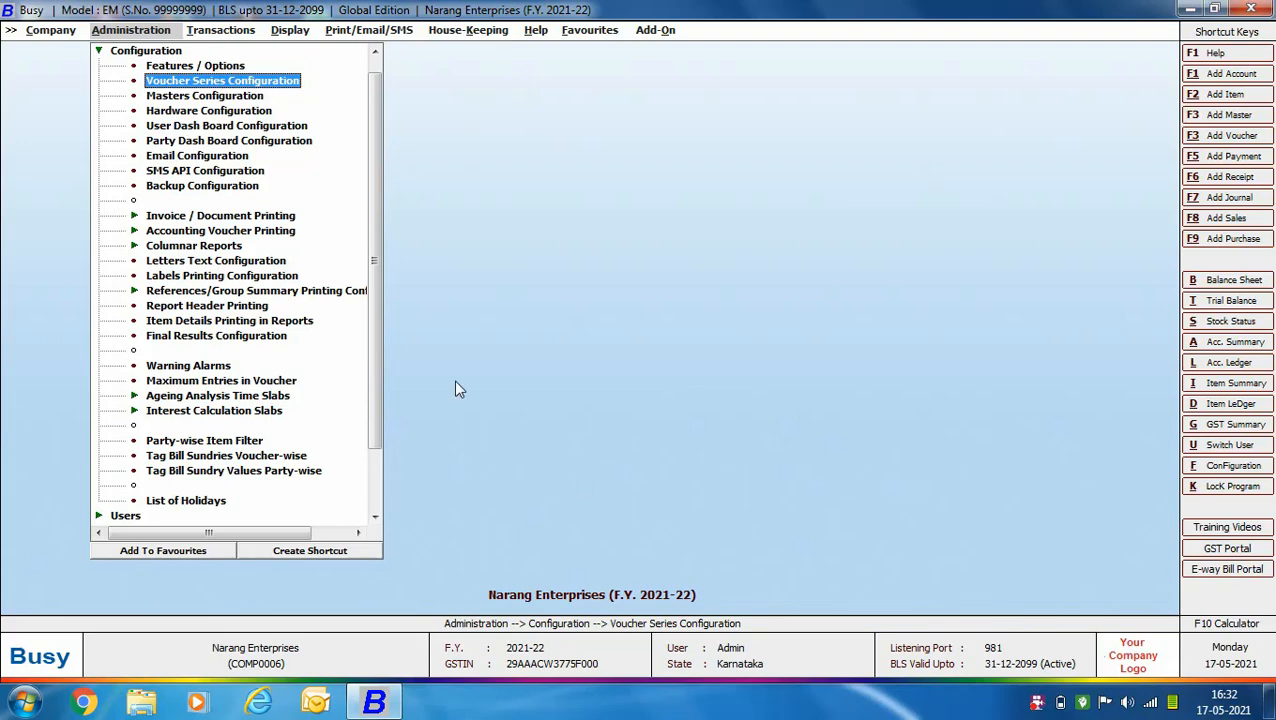
- Set Print E-Invoice QR Code and Print E-Inv. IRN/Ack.No./Ack. Date to Y in the standard Sales Invoice configuration, and save
{"action": "double_click", "coordinate": [265, 216]}
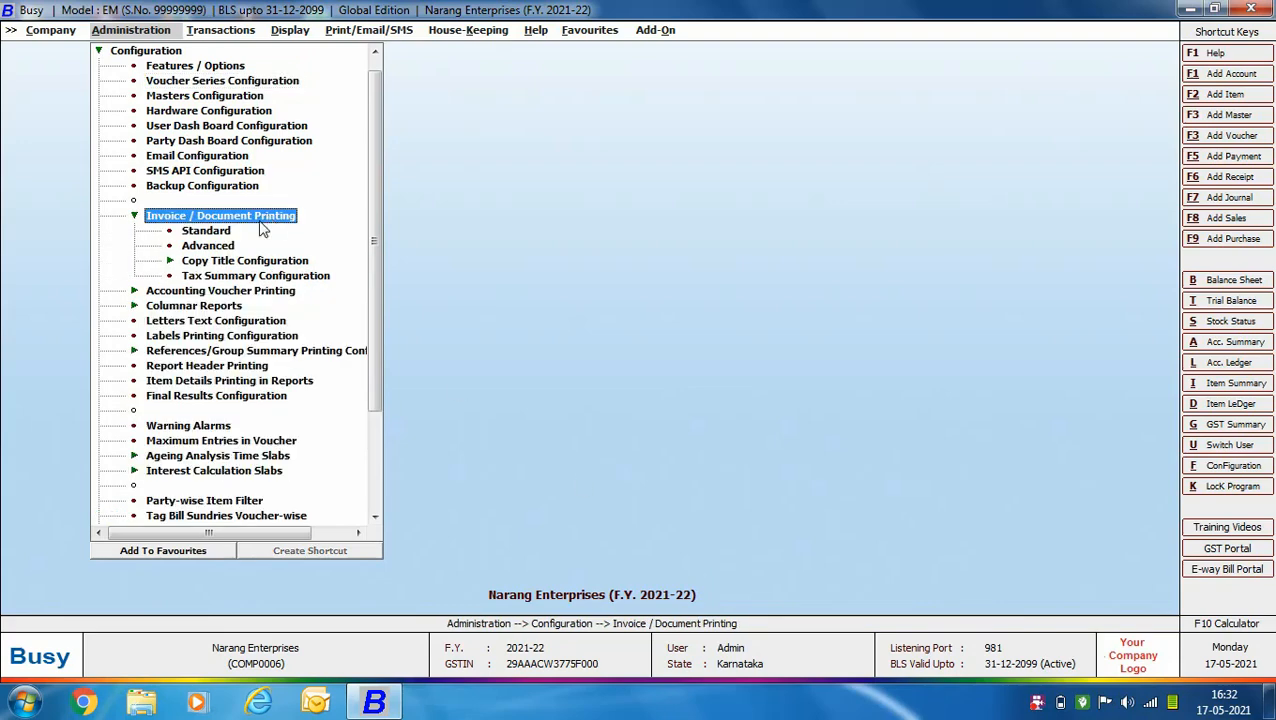
{"action": "double_click", "coordinate": [234, 231]}
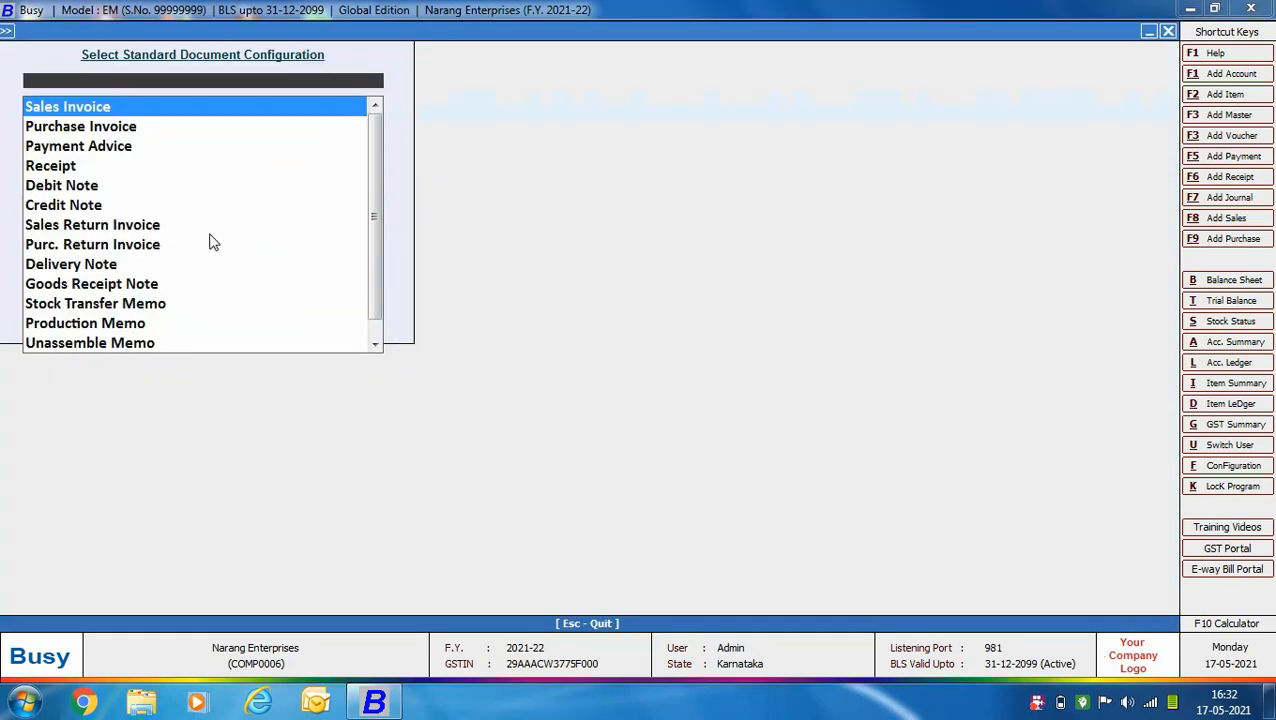
{"action": "key", "text": "Return"}
{"action": "left_click", "coordinate": [321, 320]}
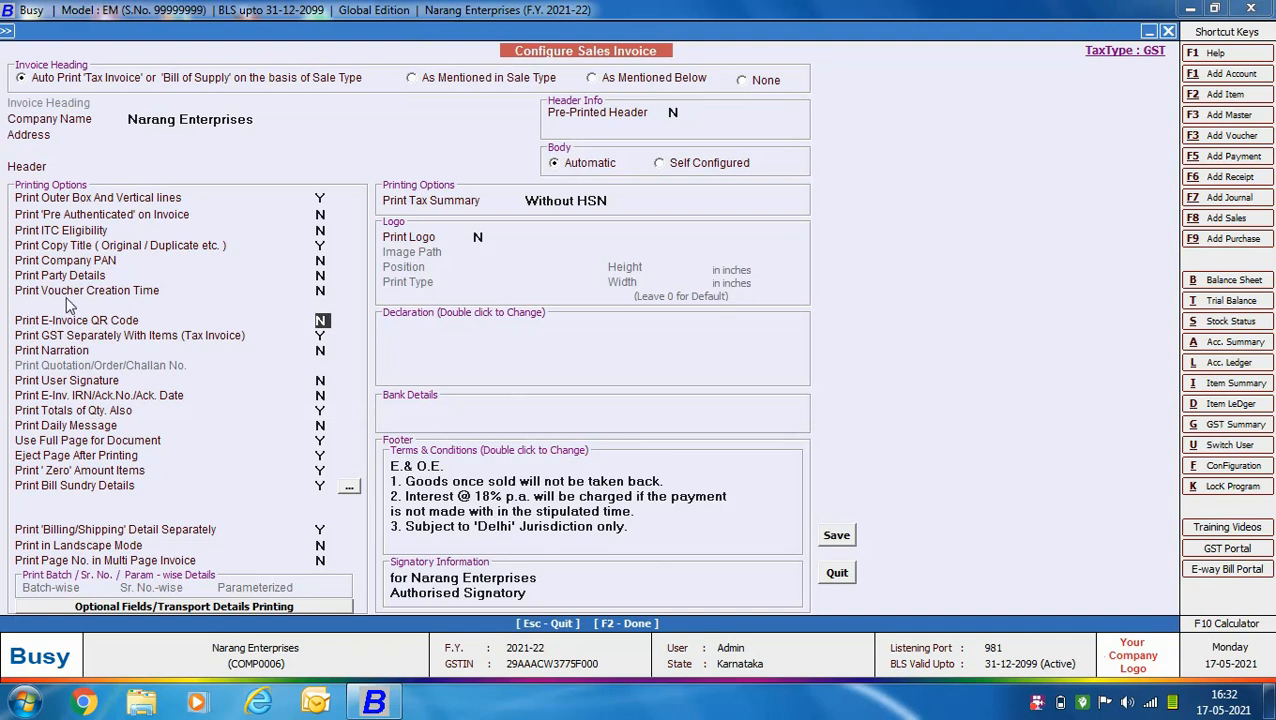
{"action": "type", "text": "Y"}
{"action": "left_click", "coordinate": [324, 397]}
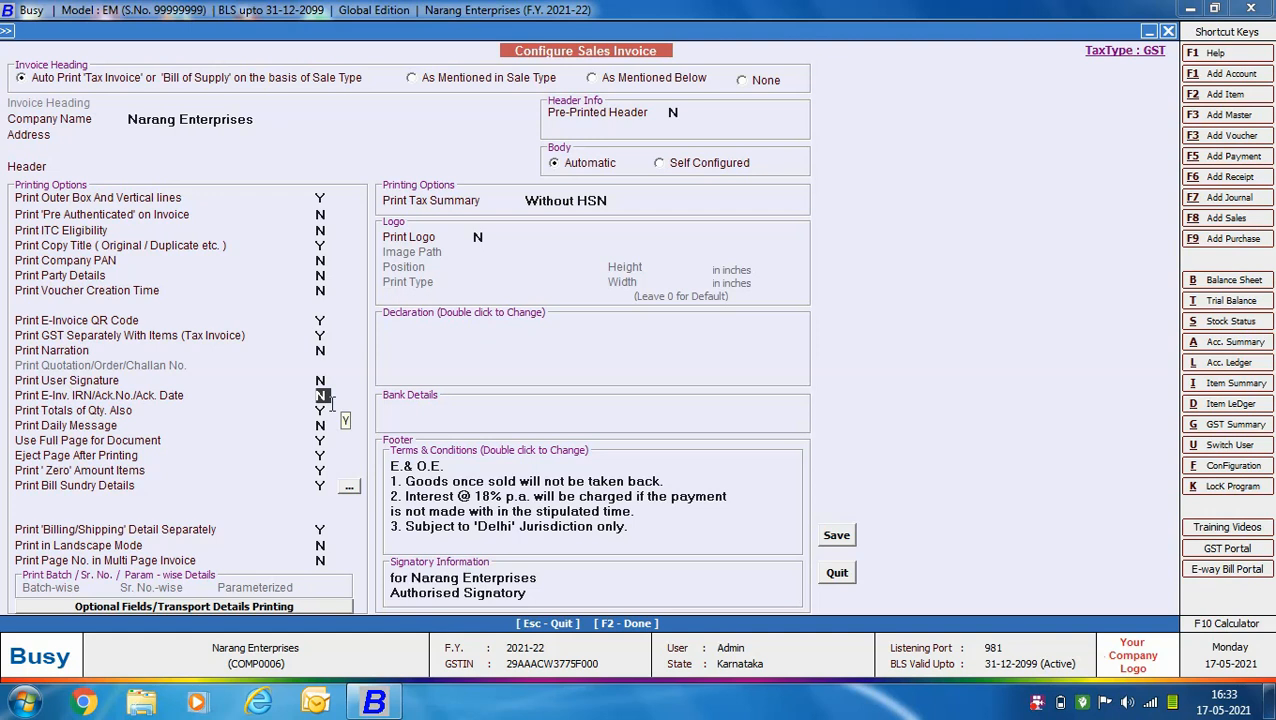
{"action": "key", "text": "y"}
{"action": "left_click", "coordinate": [826, 537]}
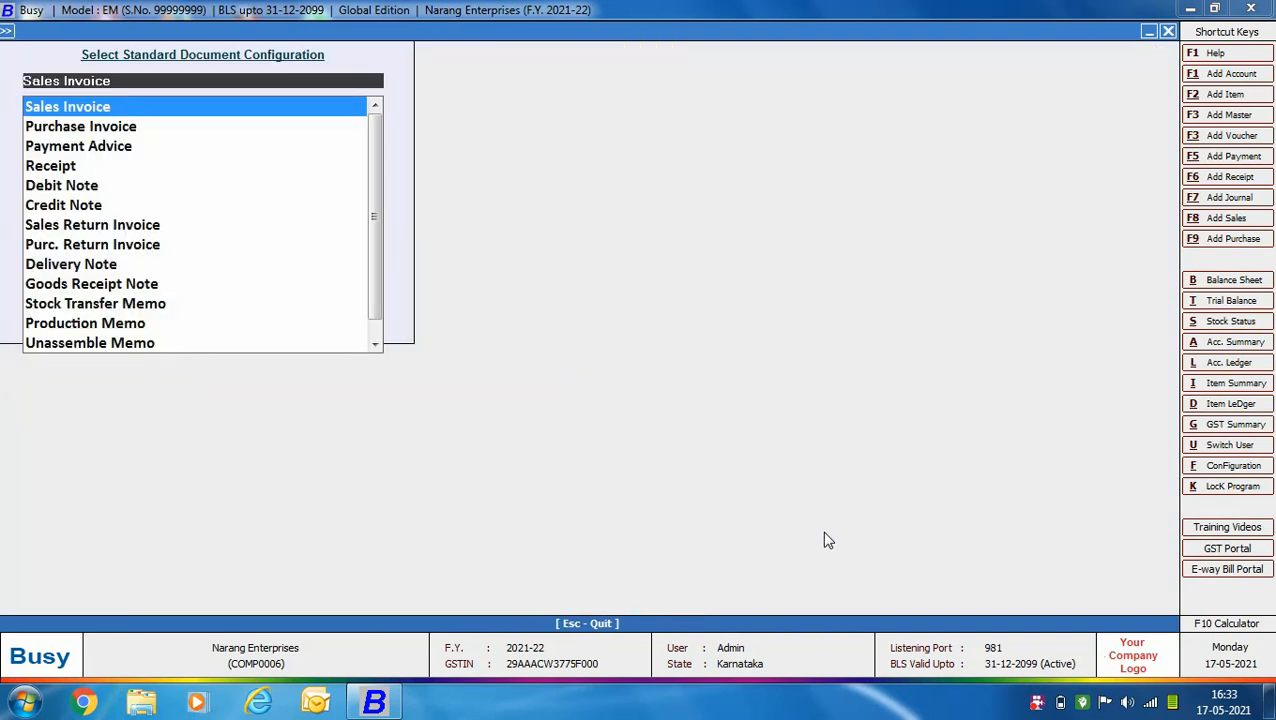
{"action": "key", "text": "Escape"}
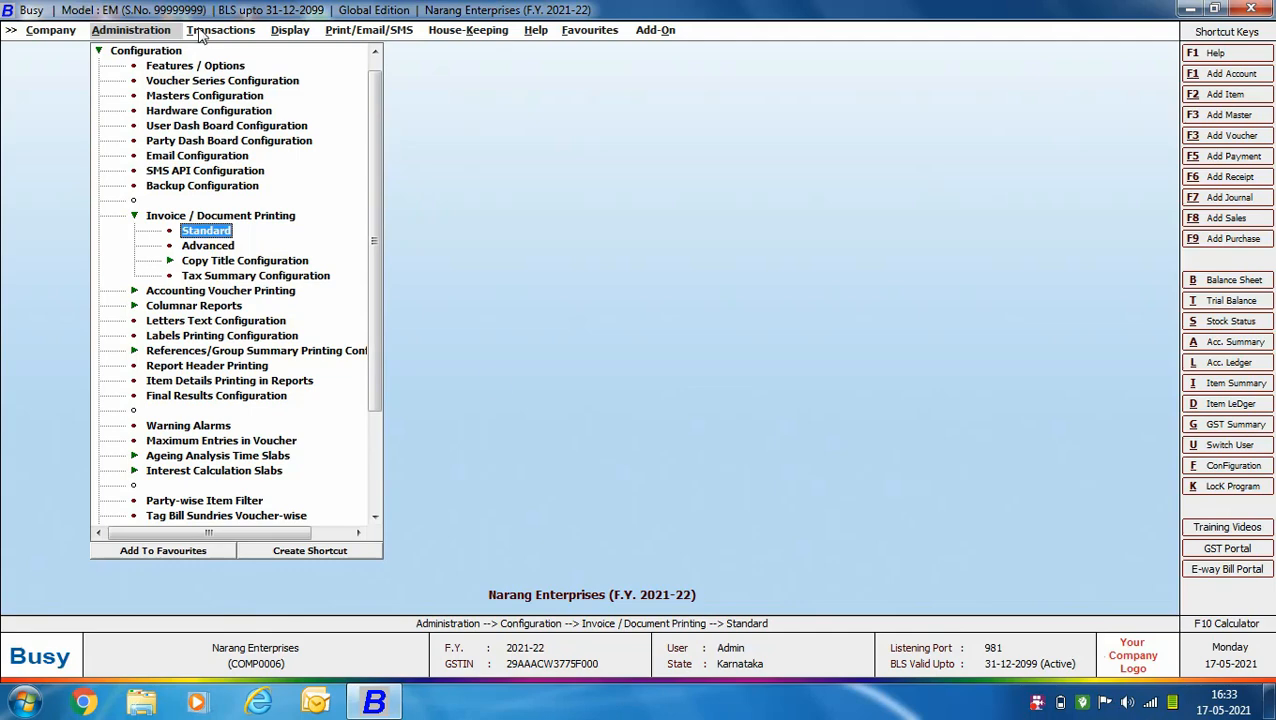
- Start a Main series sales voucher dated 17-05-2021 with sale type I/GST-18% for Busy Infotech Pvt. Ltd., with GST reporting As Per Party Master
{"action": "left_click", "coordinate": [205, 32]}
{"action": "left_click", "coordinate": [212, 48]}
{"action": "left_click", "coordinate": [225, 63]}
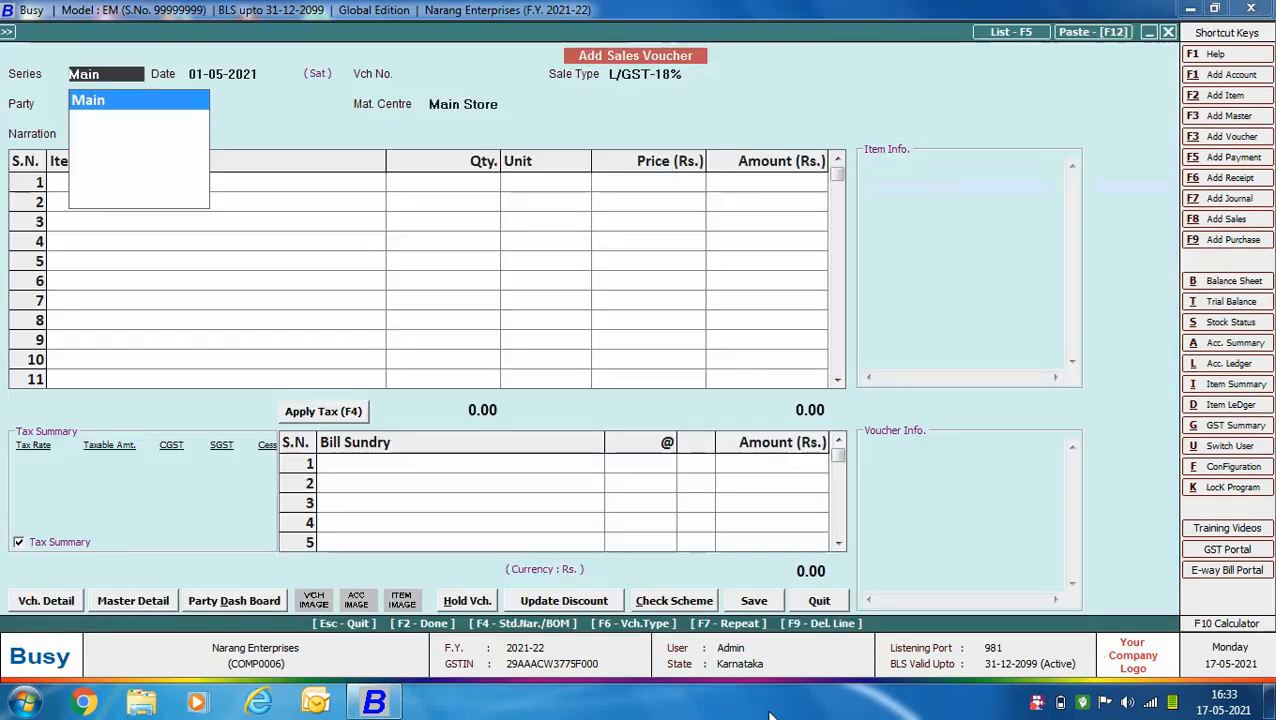
{"action": "key", "text": "Return"}
{"action": "type", "text": "17-05"}
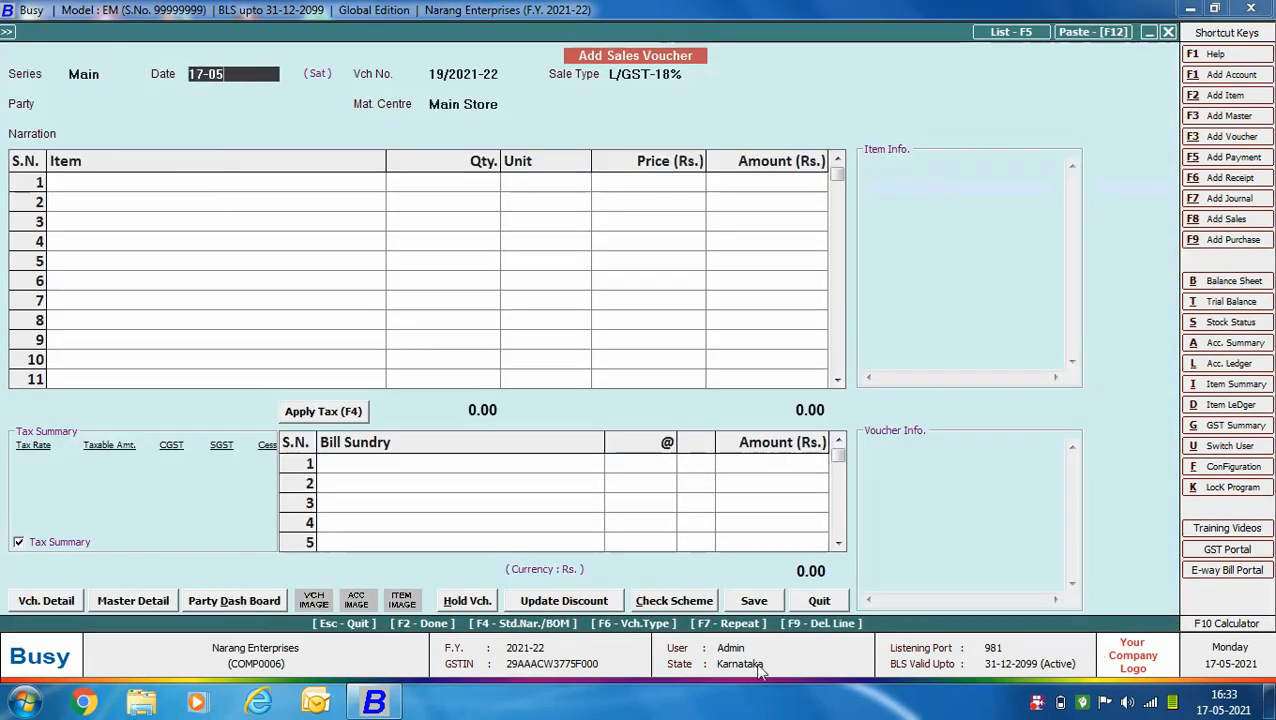
{"action": "key", "text": "Return"}
{"action": "key", "text": "Return"}
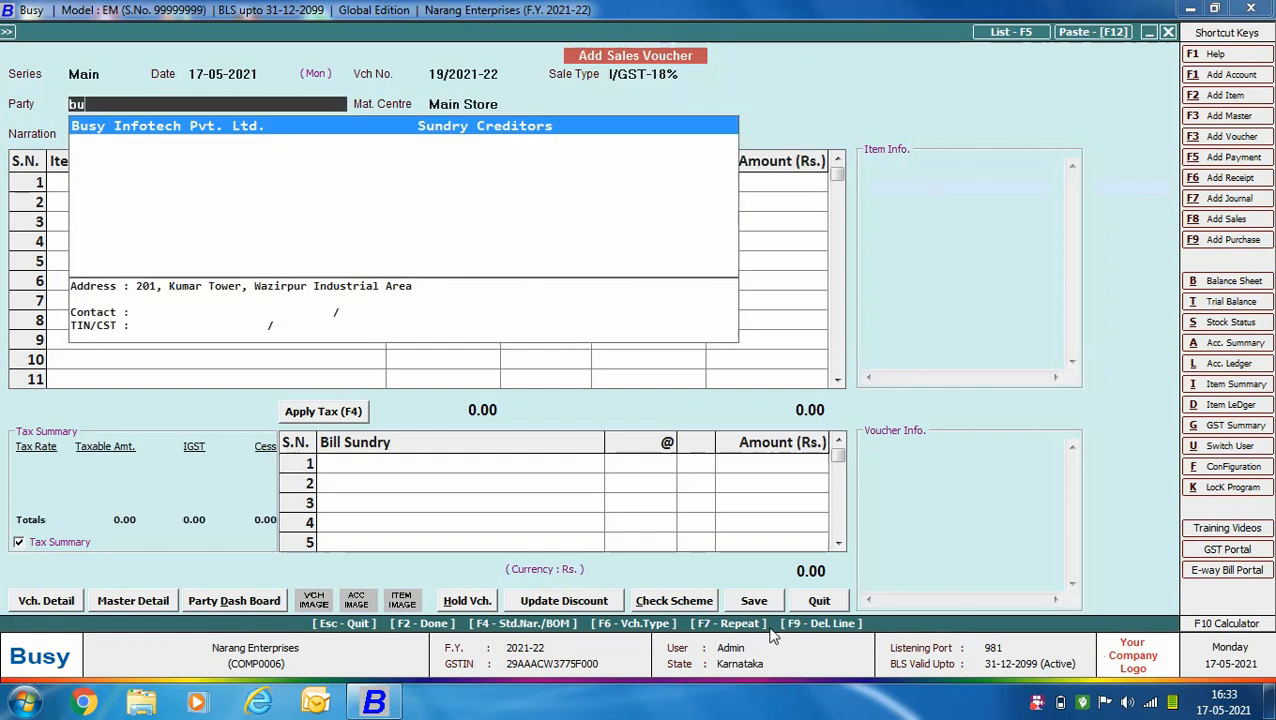
{"action": "key", "text": "Return"}
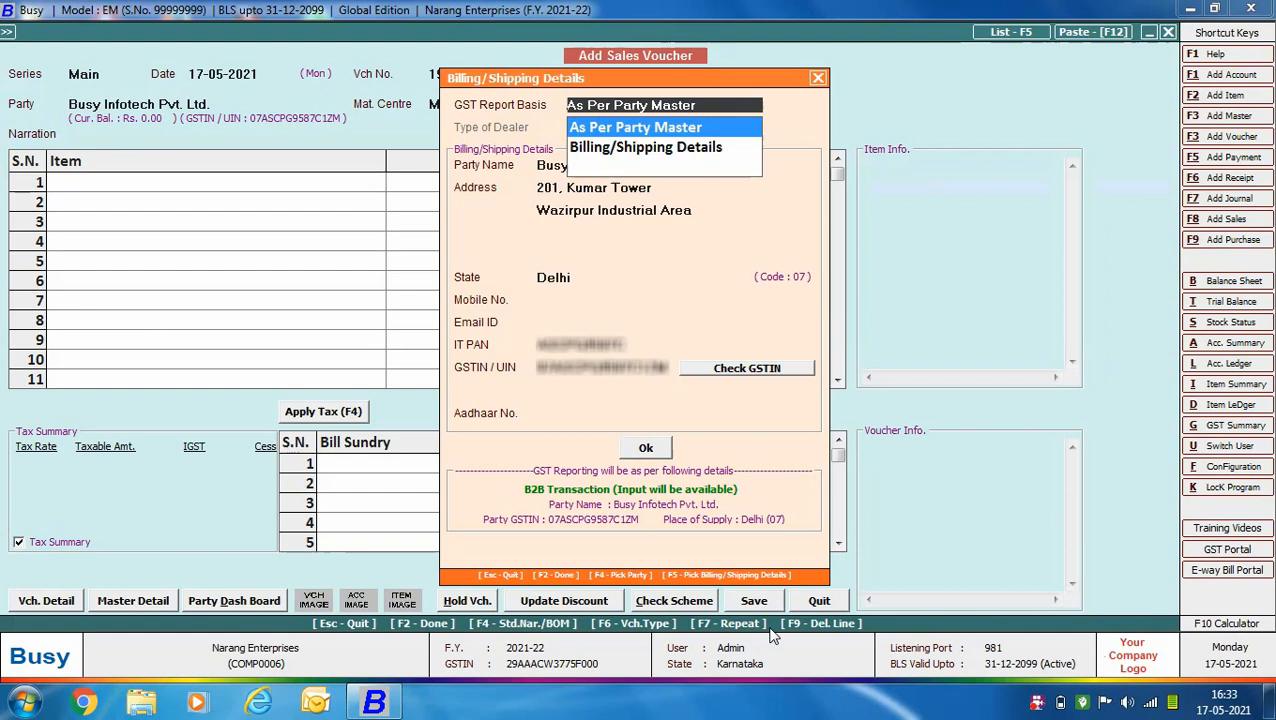
{"action": "key", "text": "Return"}
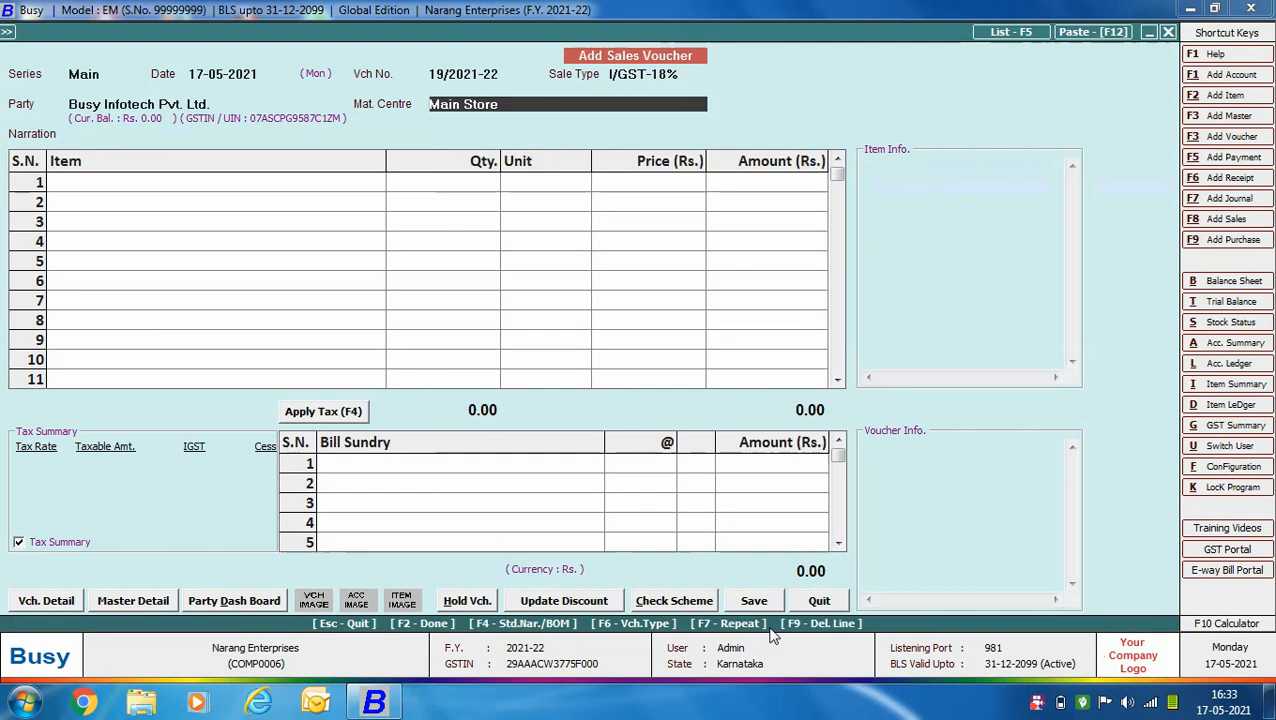
- Add 5 Pcs. of Godrej Regrigerator 255 Litre at 32000 each from Main Store with 18% IGST, and proceed to the transport details
{"action": "key", "text": "Return"}
{"action": "key", "text": "Return"}
{"action": "type", "text": "go"}
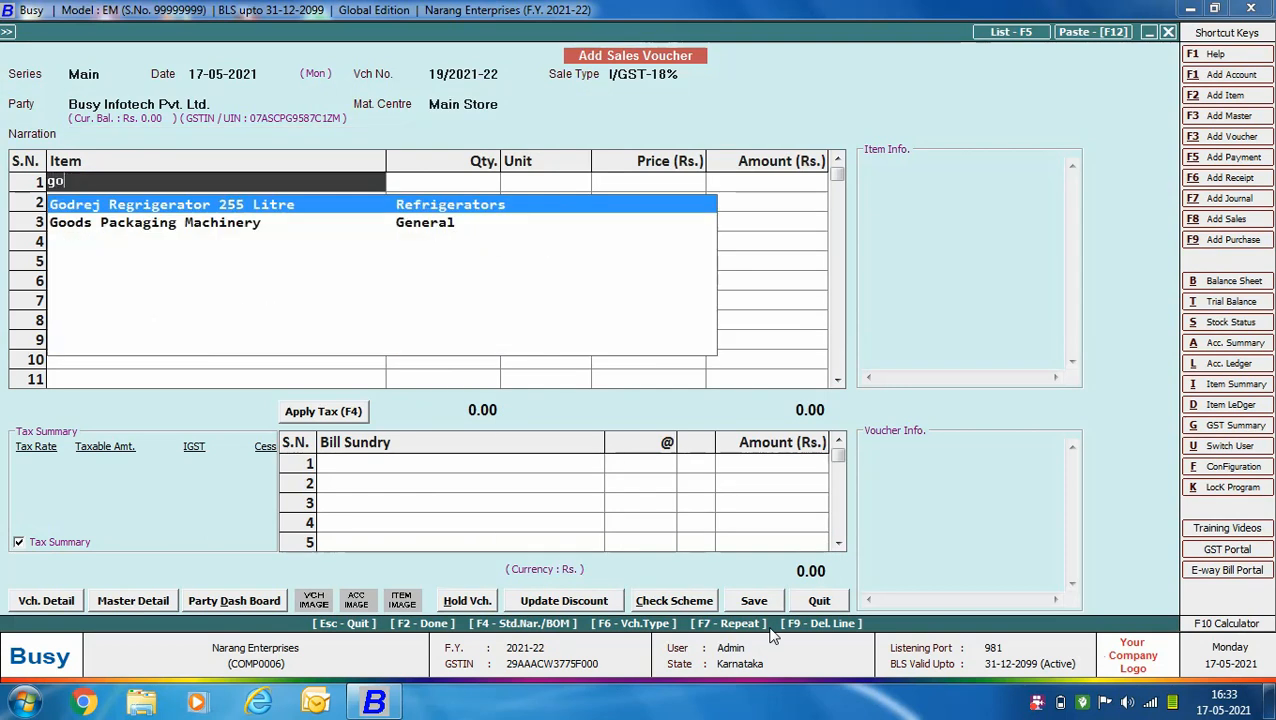
{"action": "key", "text": "Return"}
{"action": "type", "text": "5"}
{"action": "key", "text": "Return"}
{"action": "key", "text": "Return"}
{"action": "type", "text": "32000"}
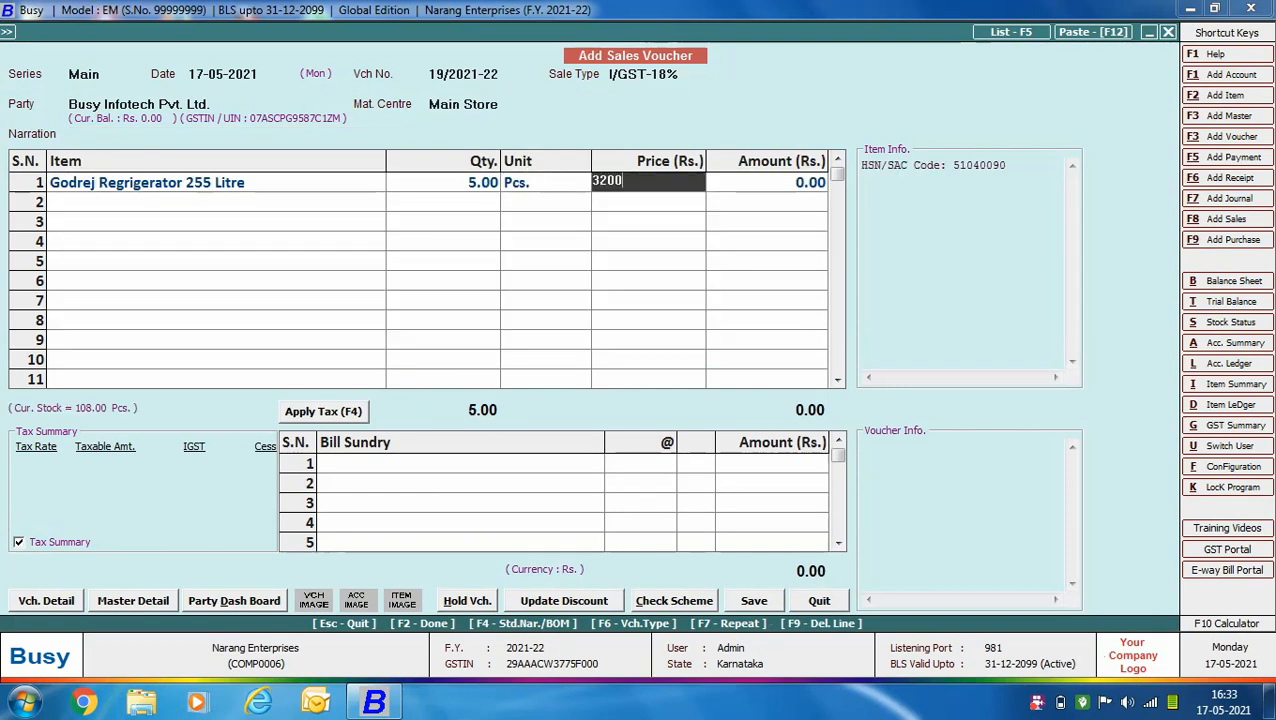
{"action": "key", "text": "Return"}
{"action": "key", "text": "Return"}
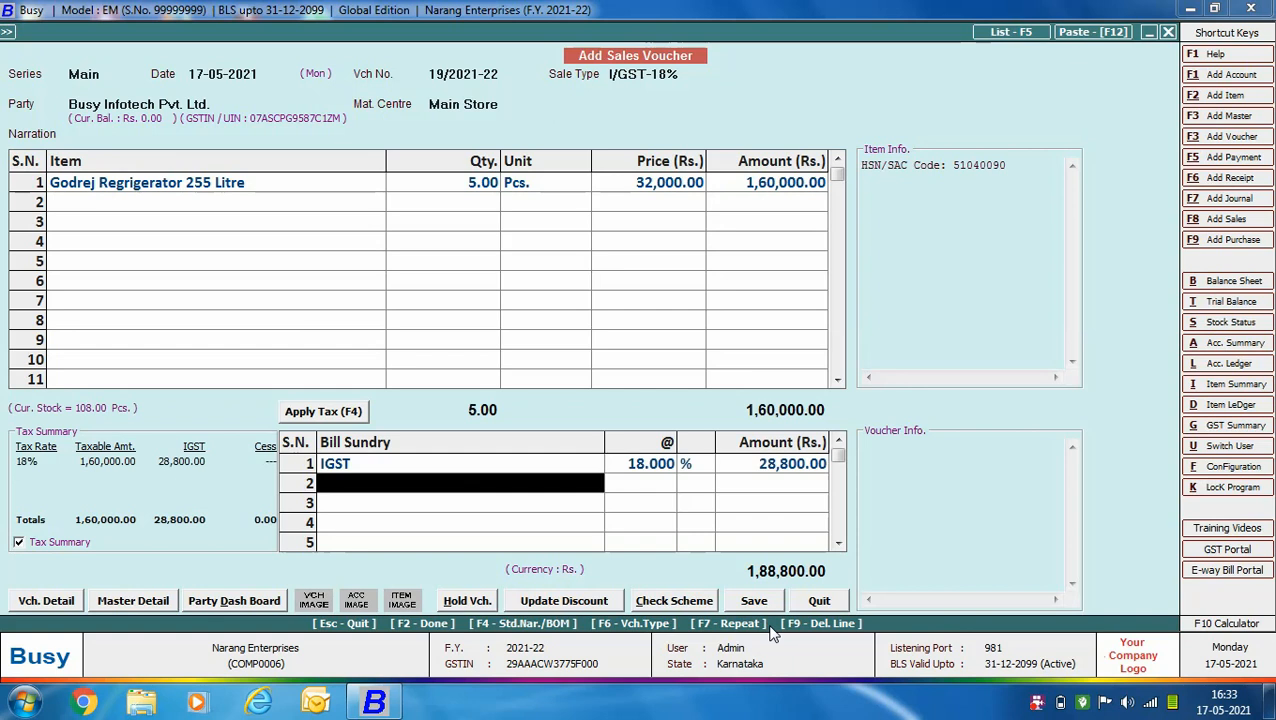
{"action": "key", "text": "Return"}
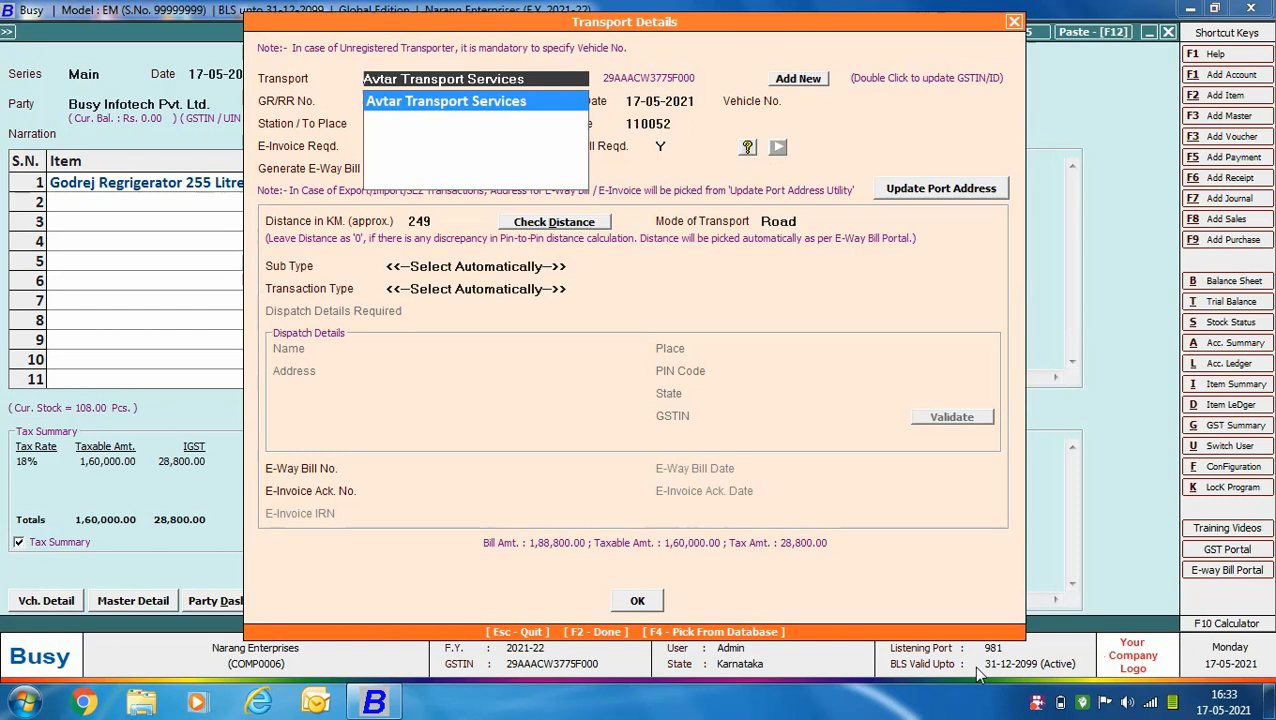
- Examine the form for adding a transporter and the list of transporter GSTIN/IDs, quitting both without changes
{"action": "left_click", "coordinate": [513, 98]}
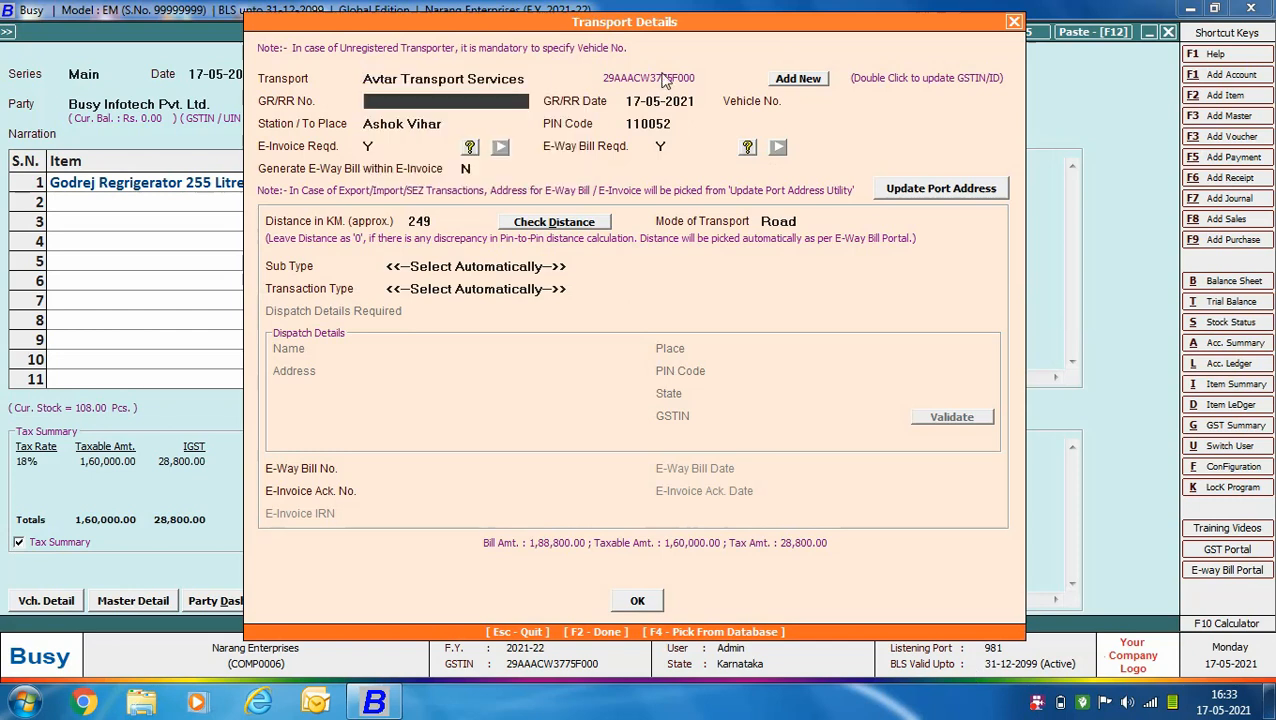
{"action": "left_click", "coordinate": [808, 80]}
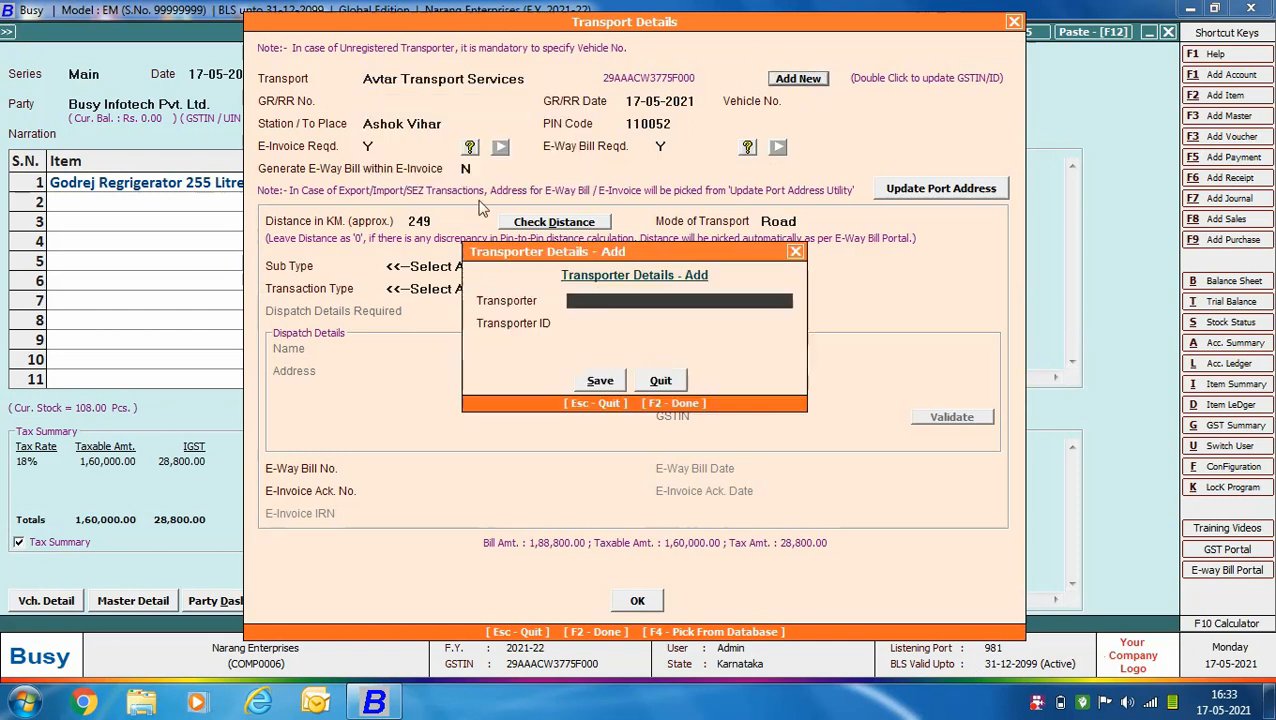
{"action": "left_click", "coordinate": [659, 381]}
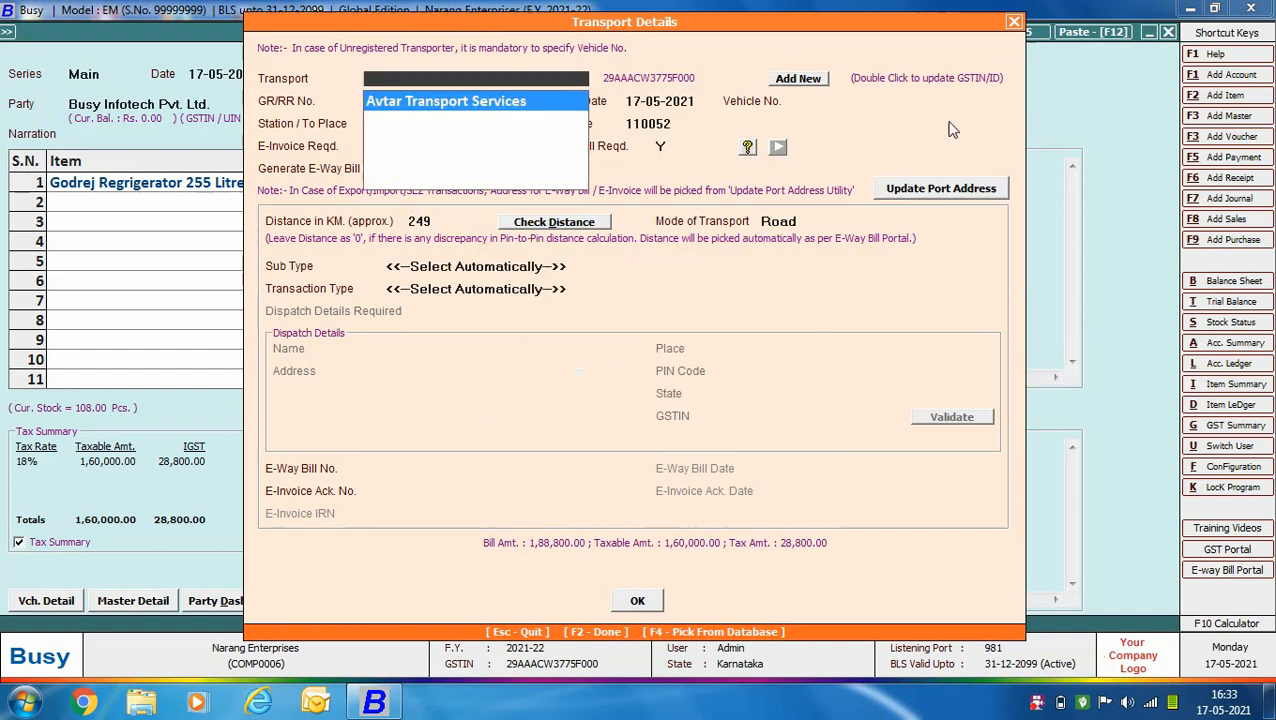
{"action": "double_click", "coordinate": [922, 79]}
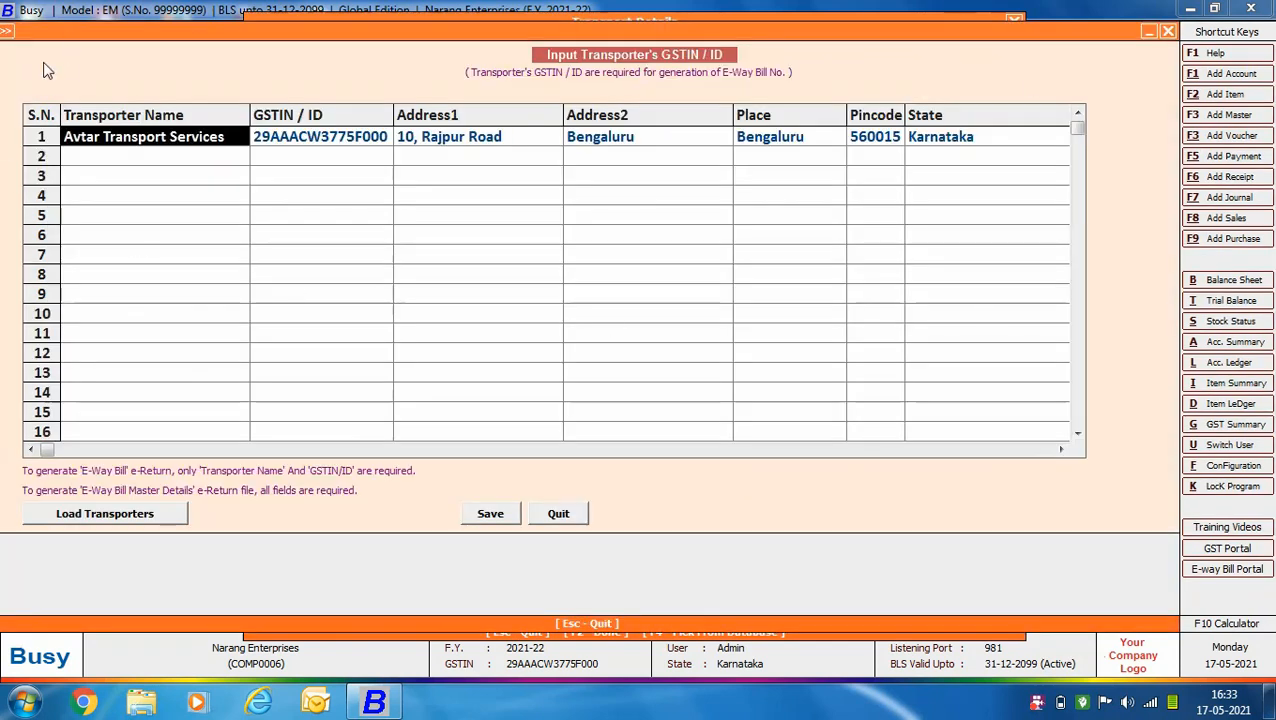
{"action": "left_click", "coordinate": [575, 515]}
- Select Avtar Transport Services as the transport, with GR/RR No. 342115 dated 17-05-2021 and vehicle number KA12KA1234
{"action": "key", "text": "Return"}
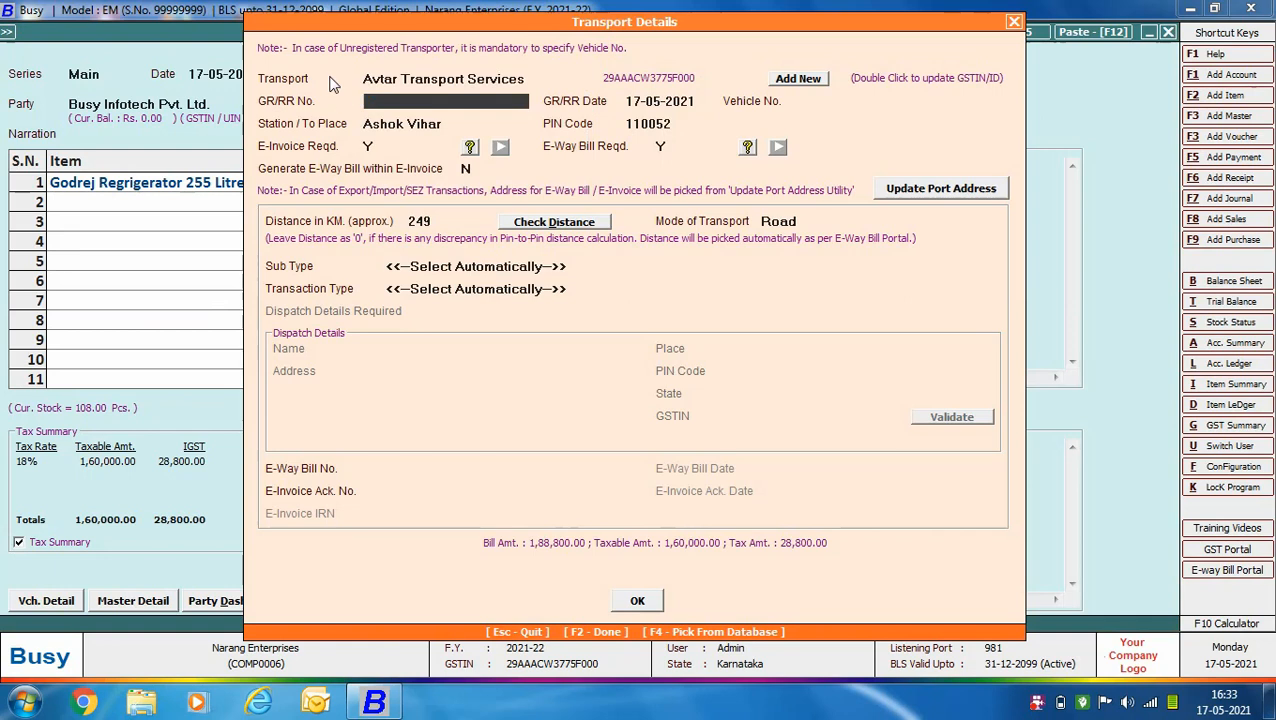
{"action": "type", "text": "342115"}
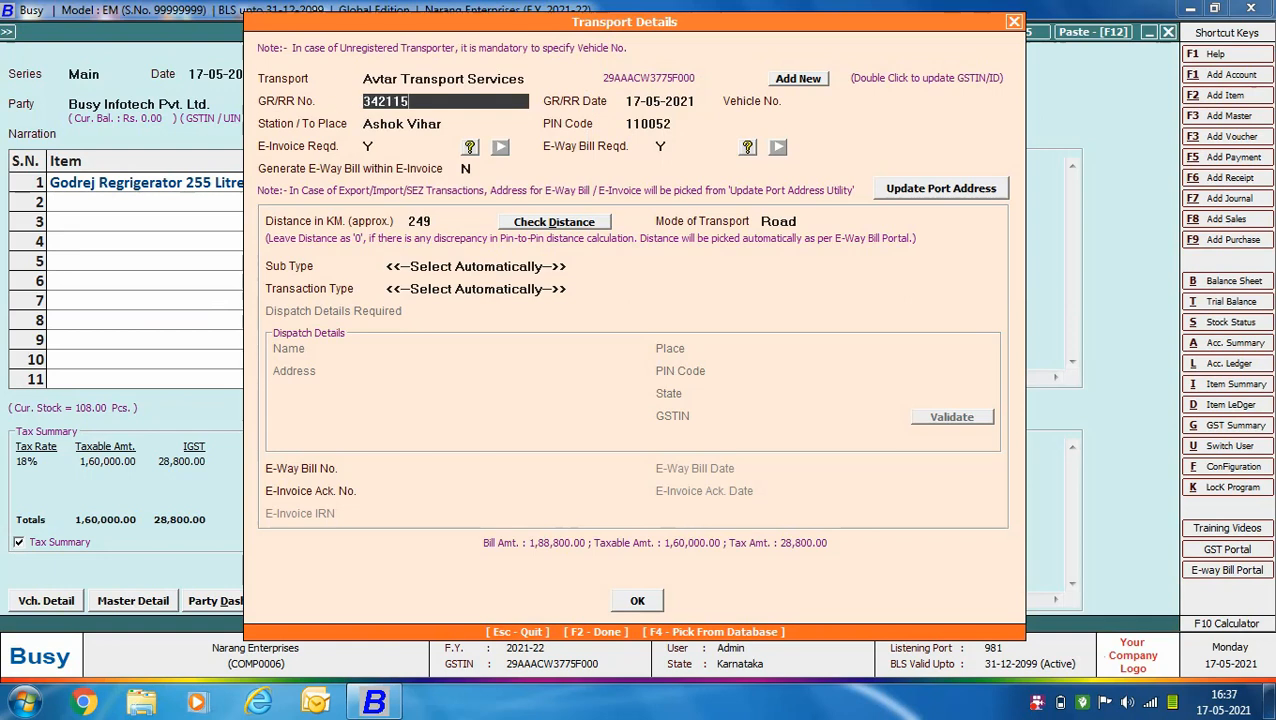
{"action": "key", "text": "Return"}
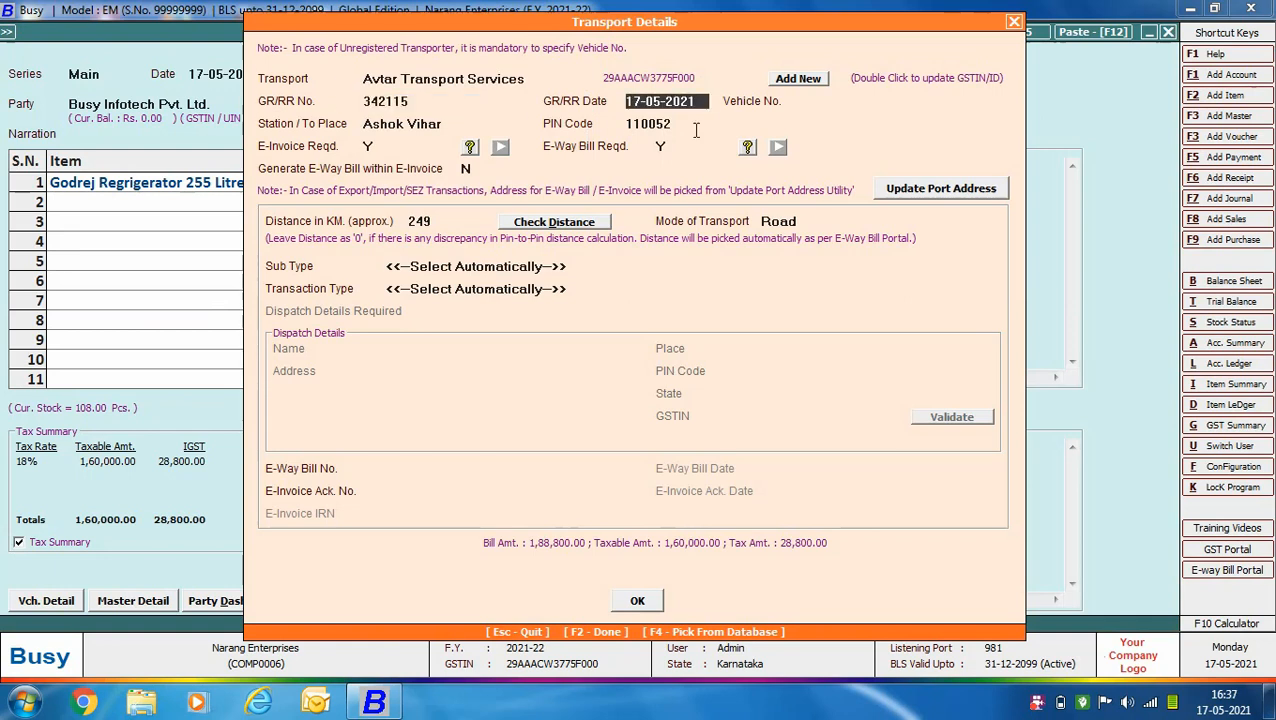
{"action": "key", "text": "Return"}
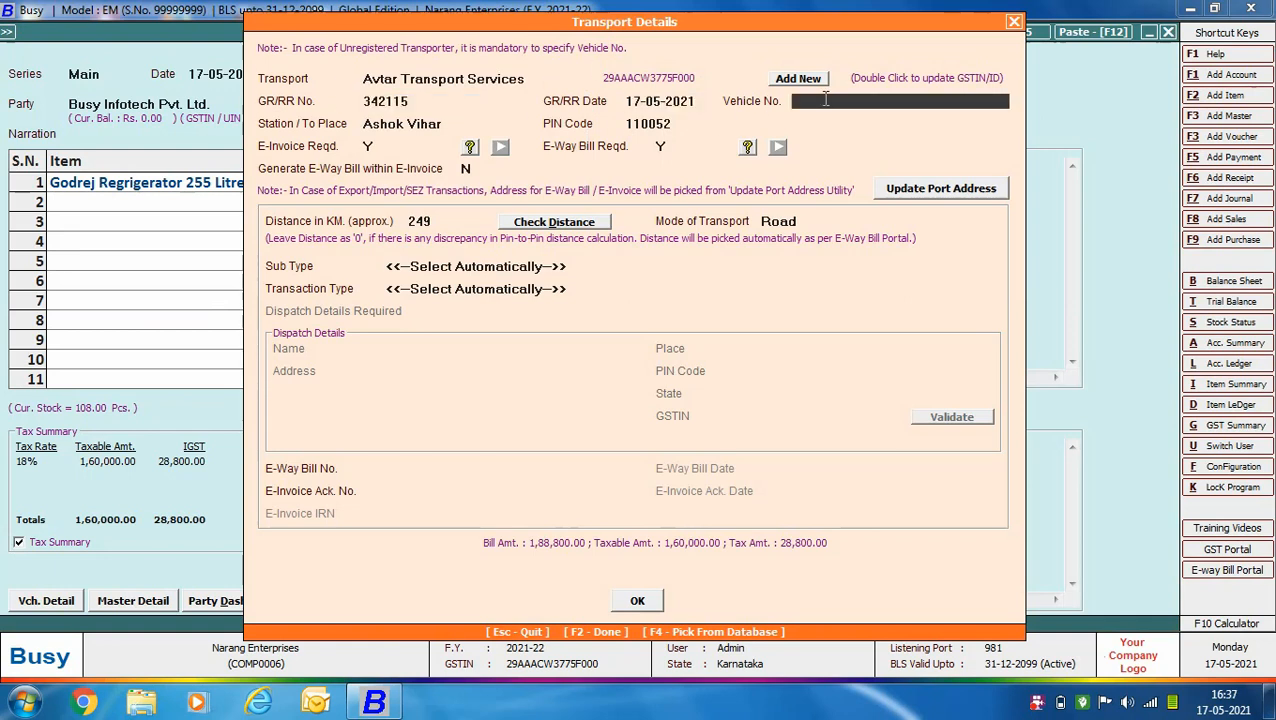
{"action": "type", "text": "KA12KA1234"}
{"action": "key", "text": "Return"}
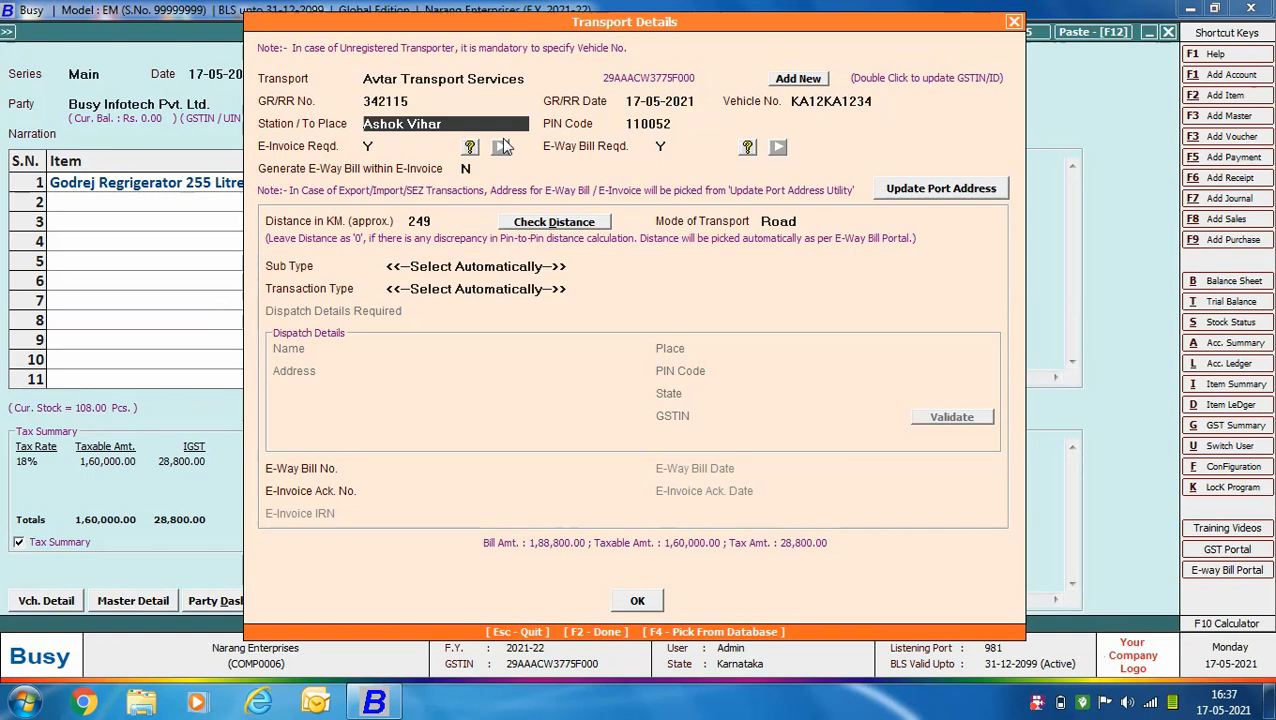
- Keep Ashok Vihar as the station with E-Invoice and E-Way Bill required, and set Generate E-Way Bill within E-Invoice to Y
{"action": "key", "text": "Return"}
{"action": "key", "text": "Return"}
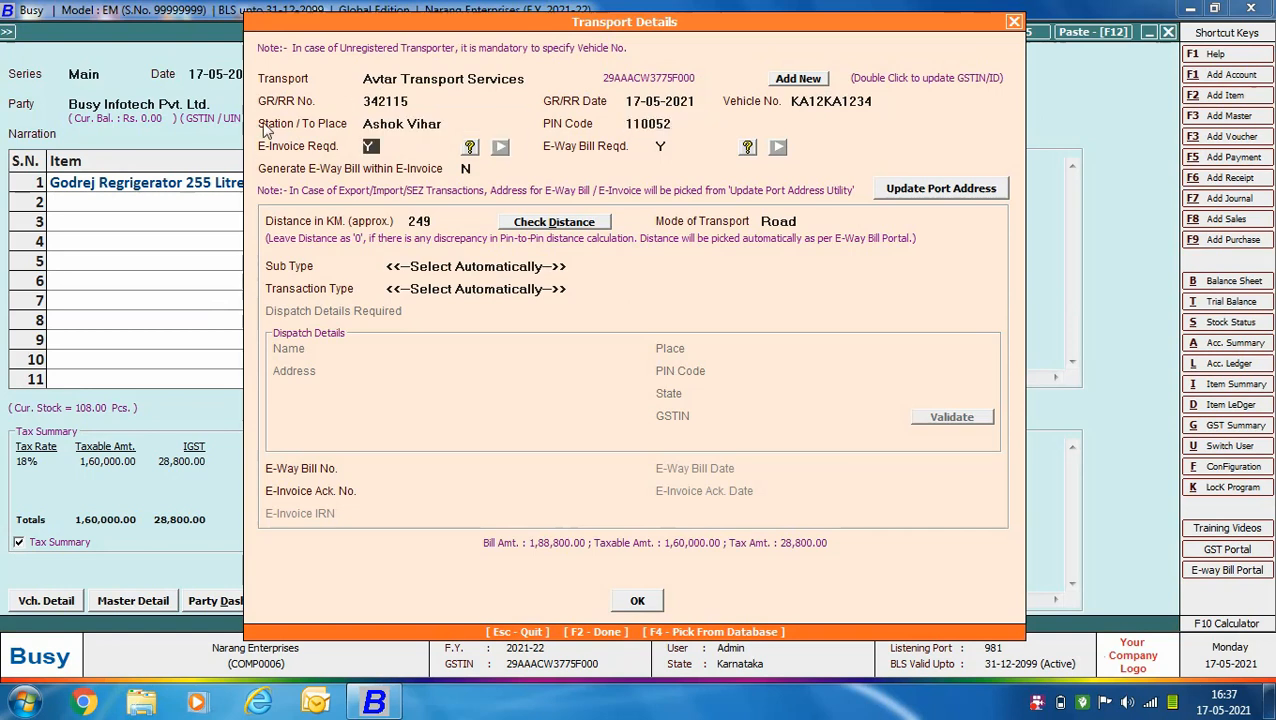
{"action": "key", "text": "Return"}
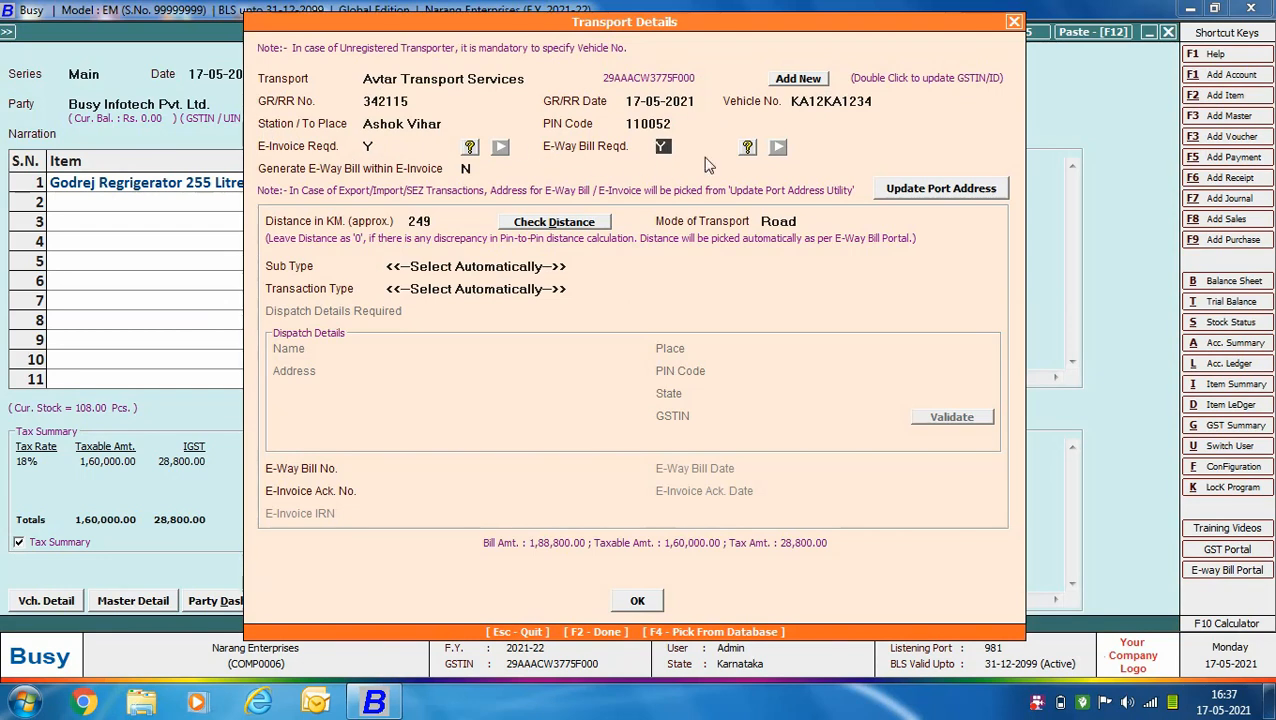
{"action": "key", "text": "Return"}
{"action": "type", "text": "Y"}
{"action": "key", "text": "Return"}
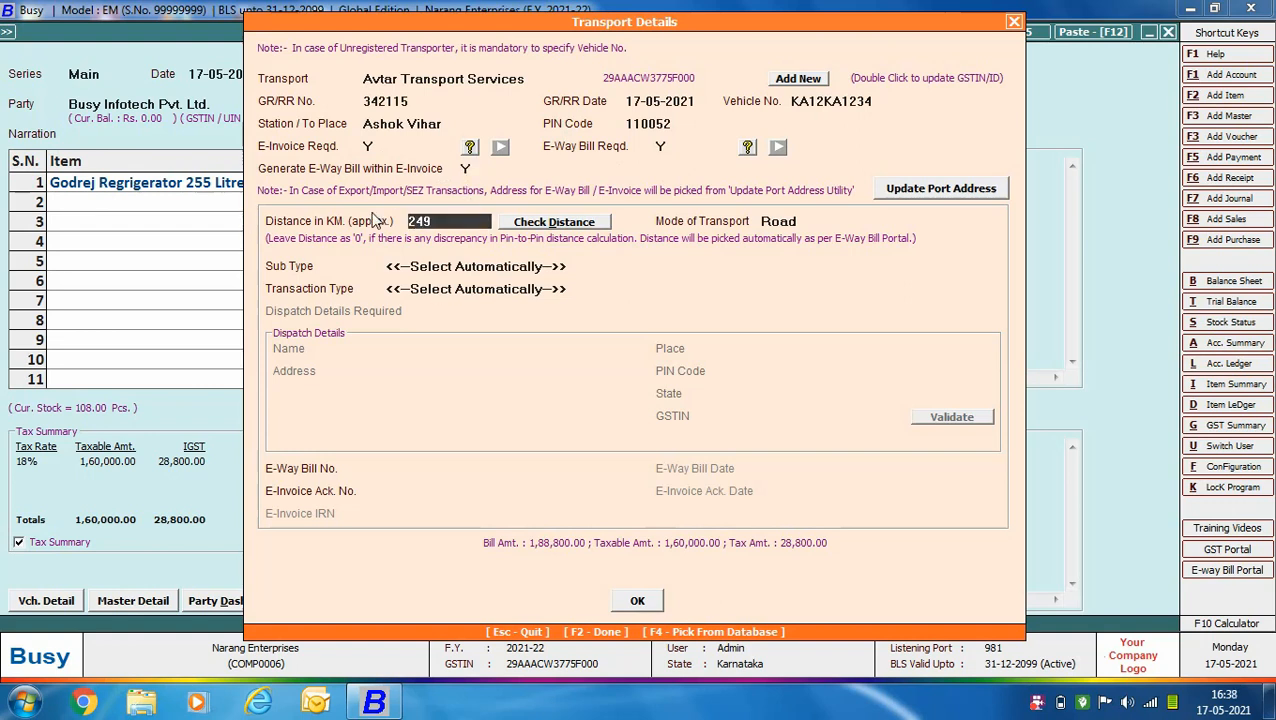
- Check and update the transport distance to 2,164 km, keeping Road as the mode and automatic selection for Sub Type and Transaction Type
{"action": "left_click", "coordinate": [575, 231]}
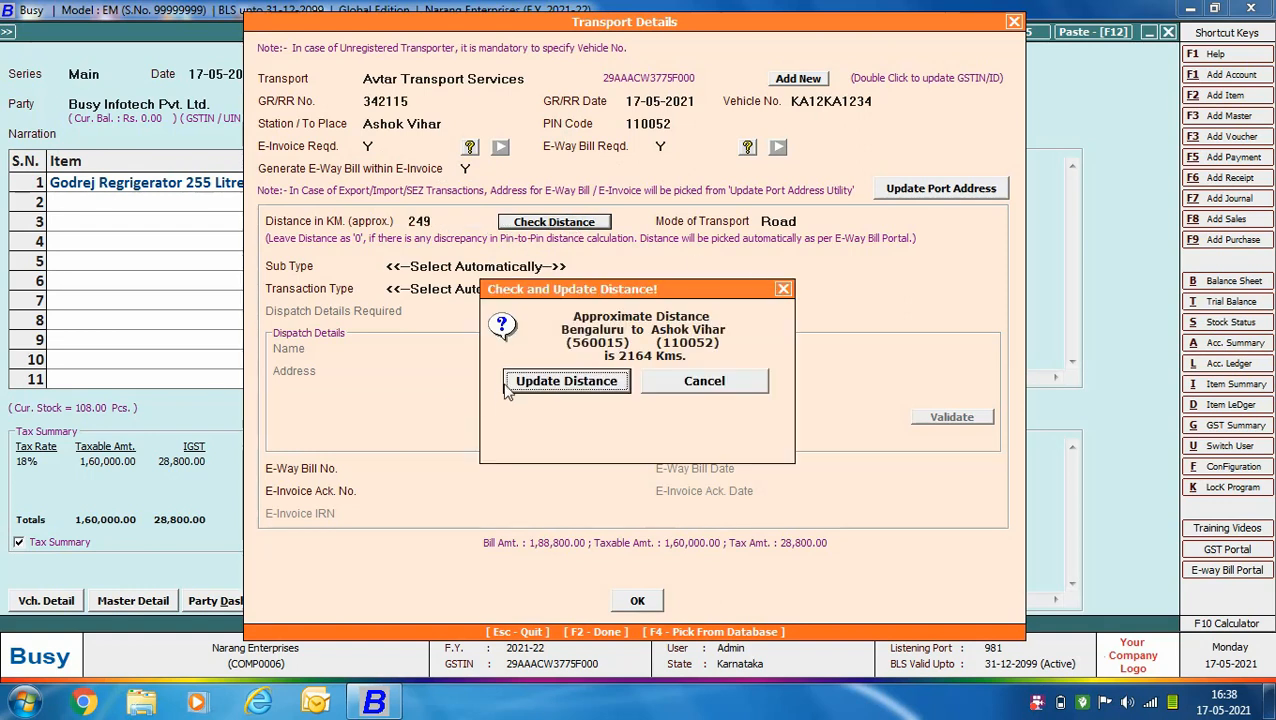
{"action": "left_click", "coordinate": [627, 388]}
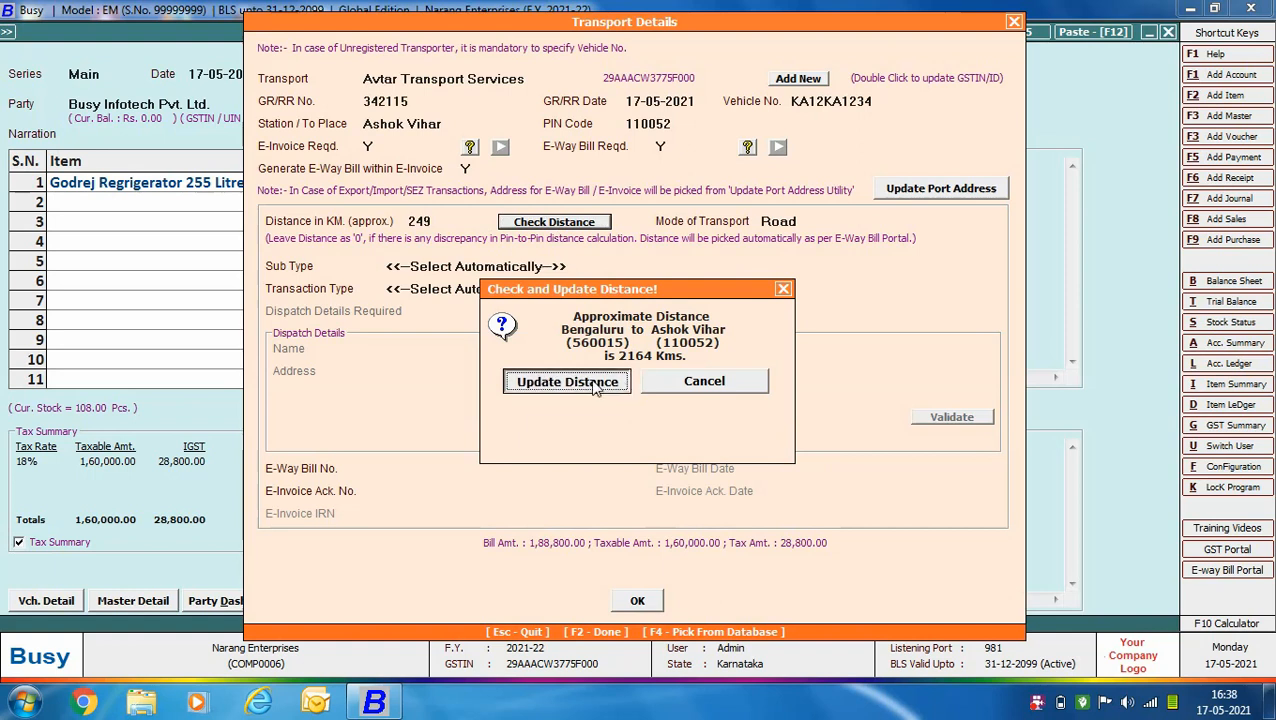
{"action": "left_click", "coordinate": [806, 218]}
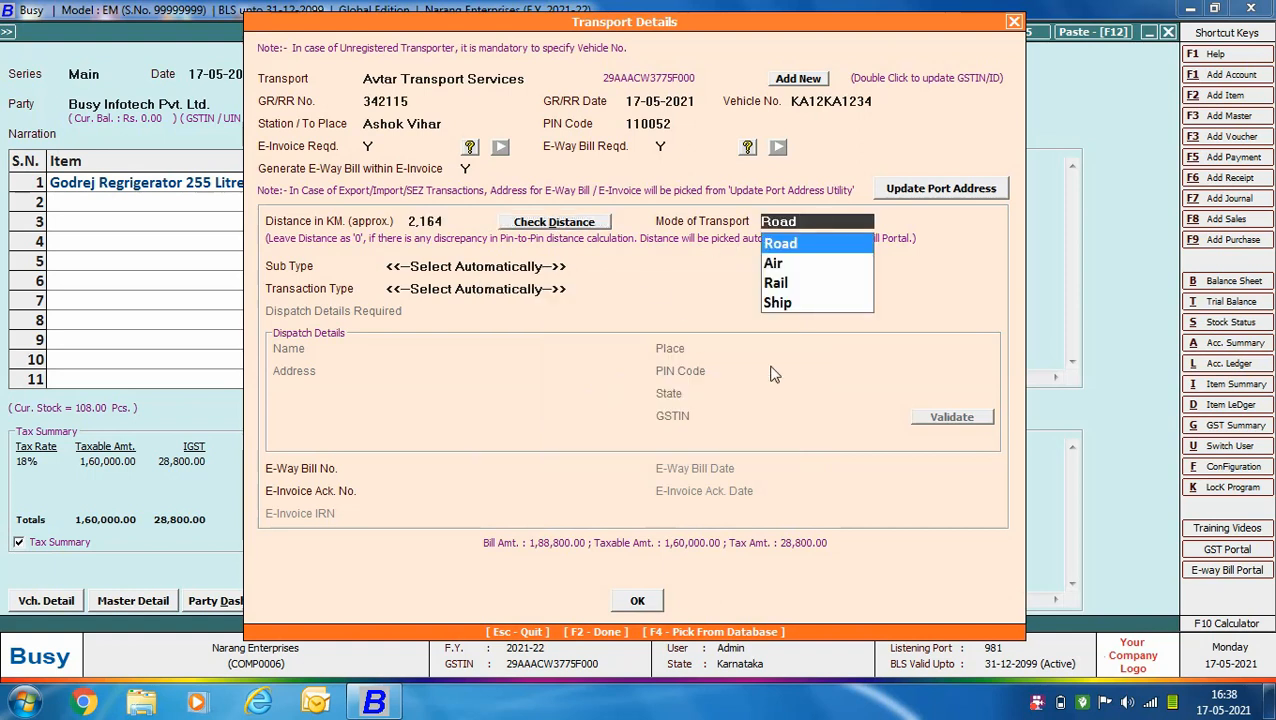
{"action": "key", "text": "Return"}
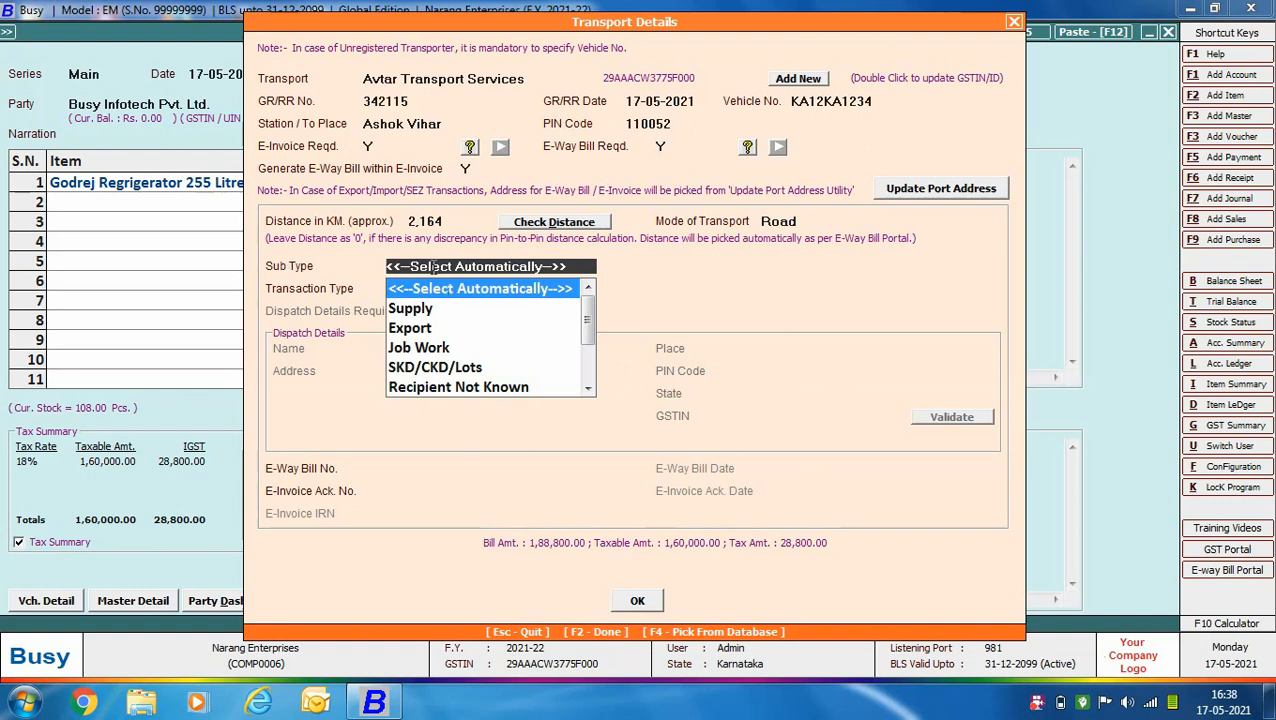
{"action": "key", "text": "Return"}
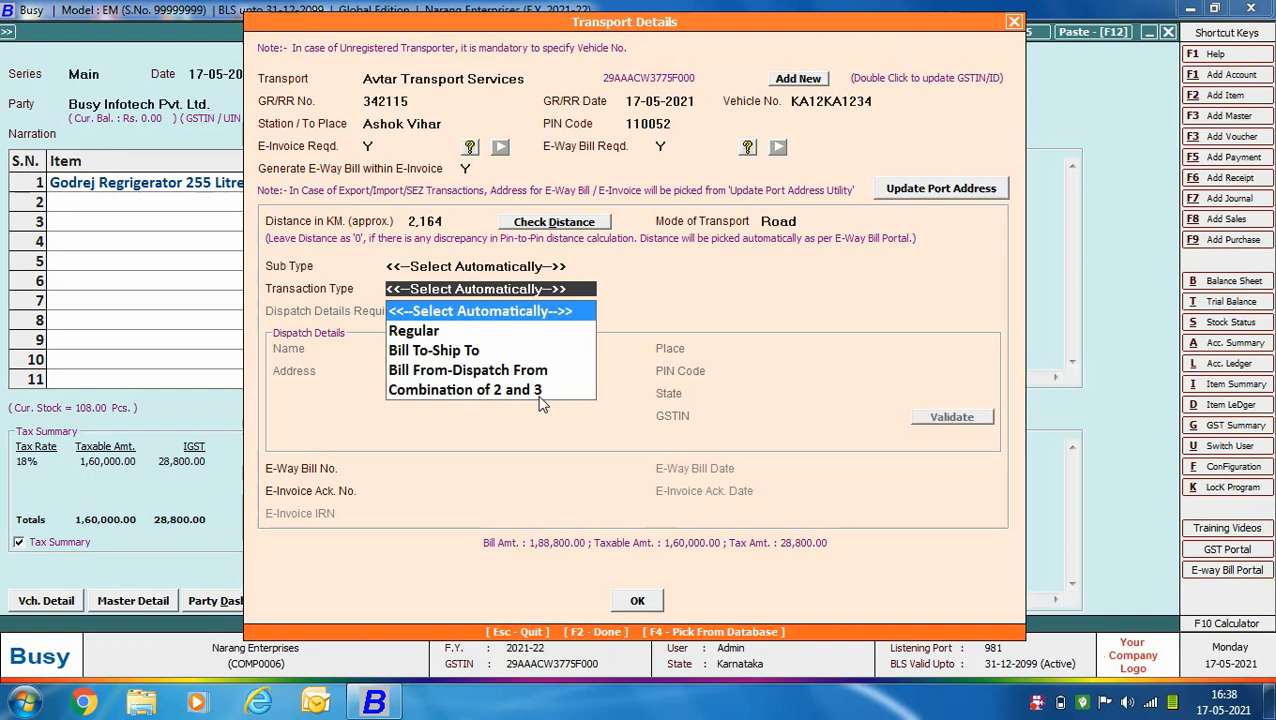
{"action": "key", "text": "Return"}
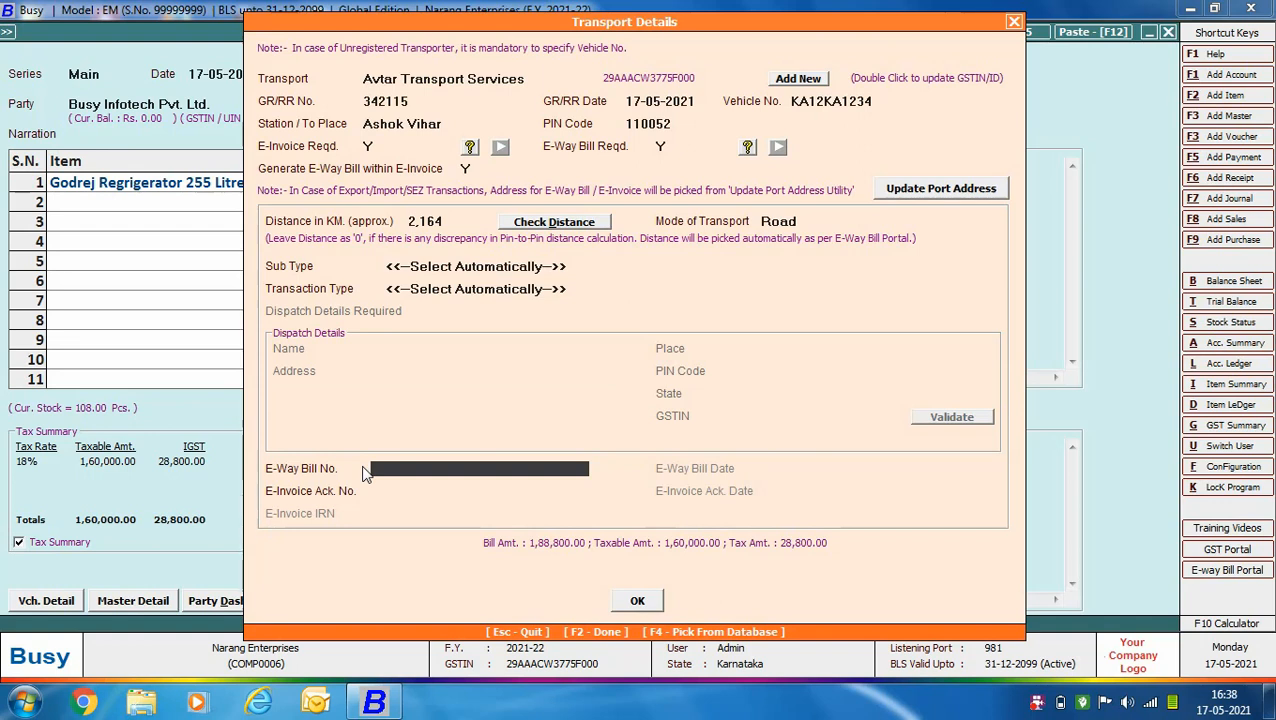
- Accept the transport details, save the sales voucher, and choose automatic generation of its E-Invoice
{"action": "left_click", "coordinate": [637, 600]}
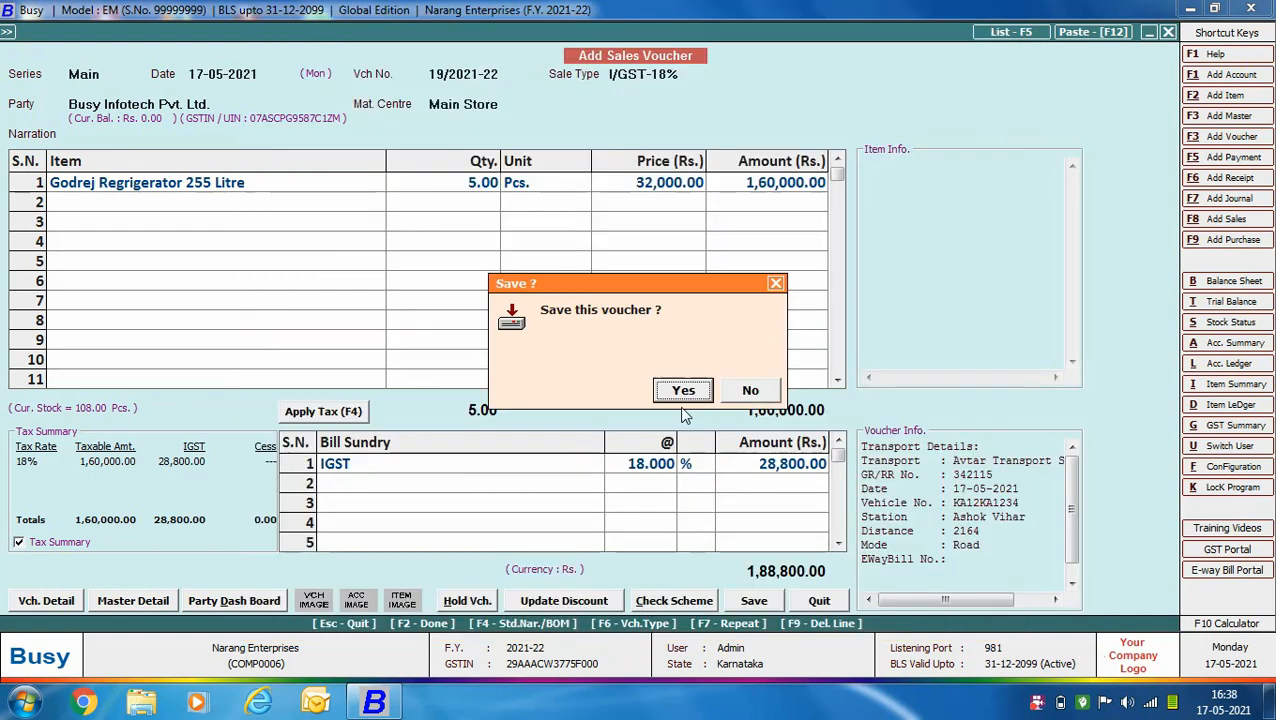
{"action": "left_click", "coordinate": [683, 393]}
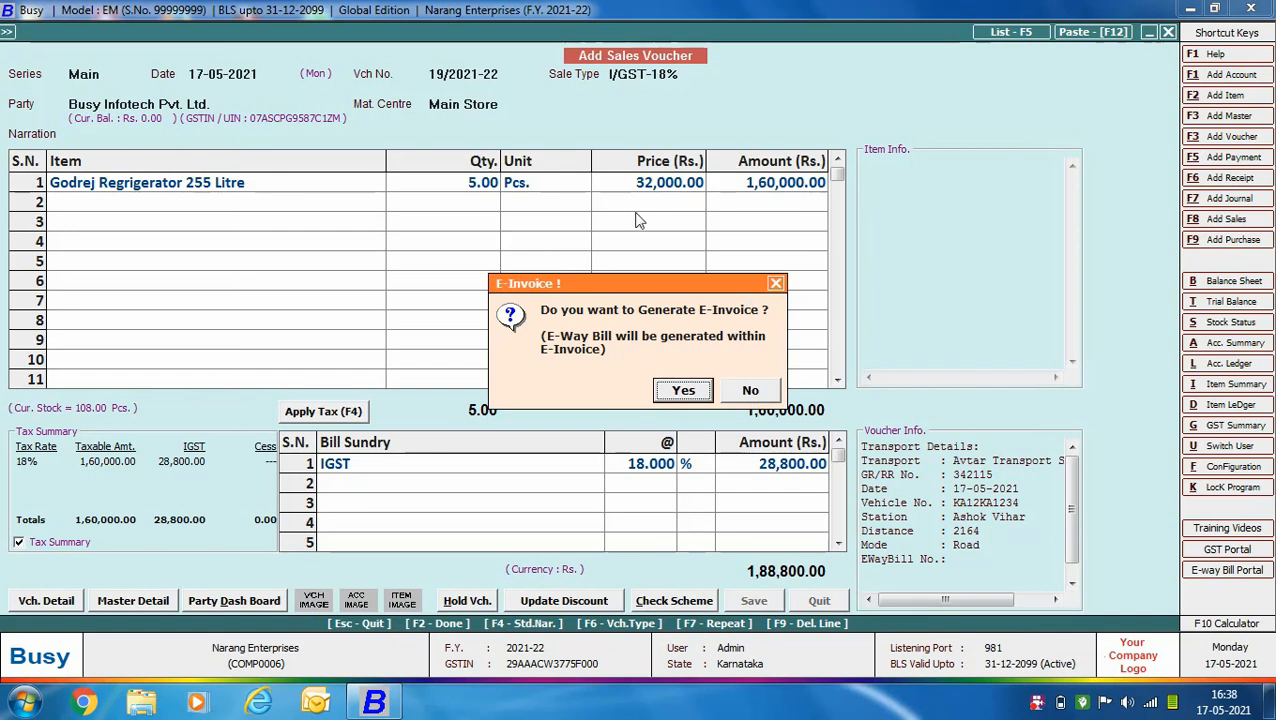
{"action": "left_click", "coordinate": [667, 392]}
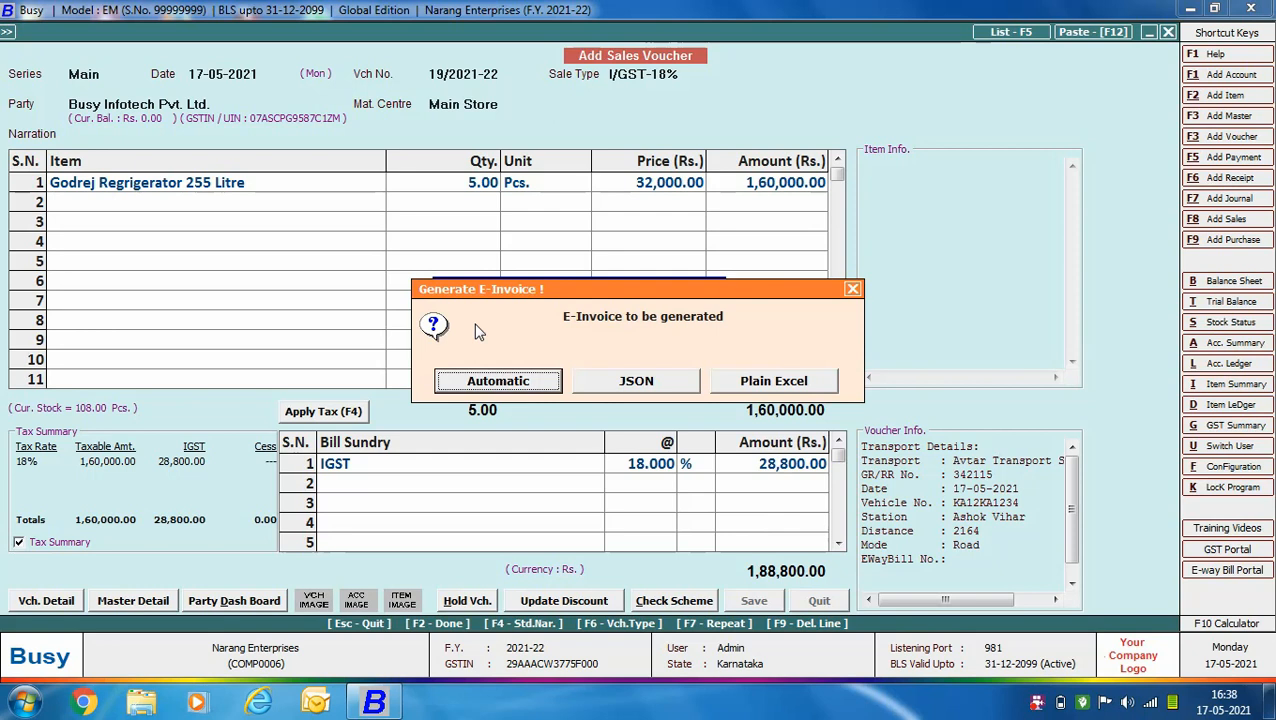
{"action": "left_click", "coordinate": [482, 384]}
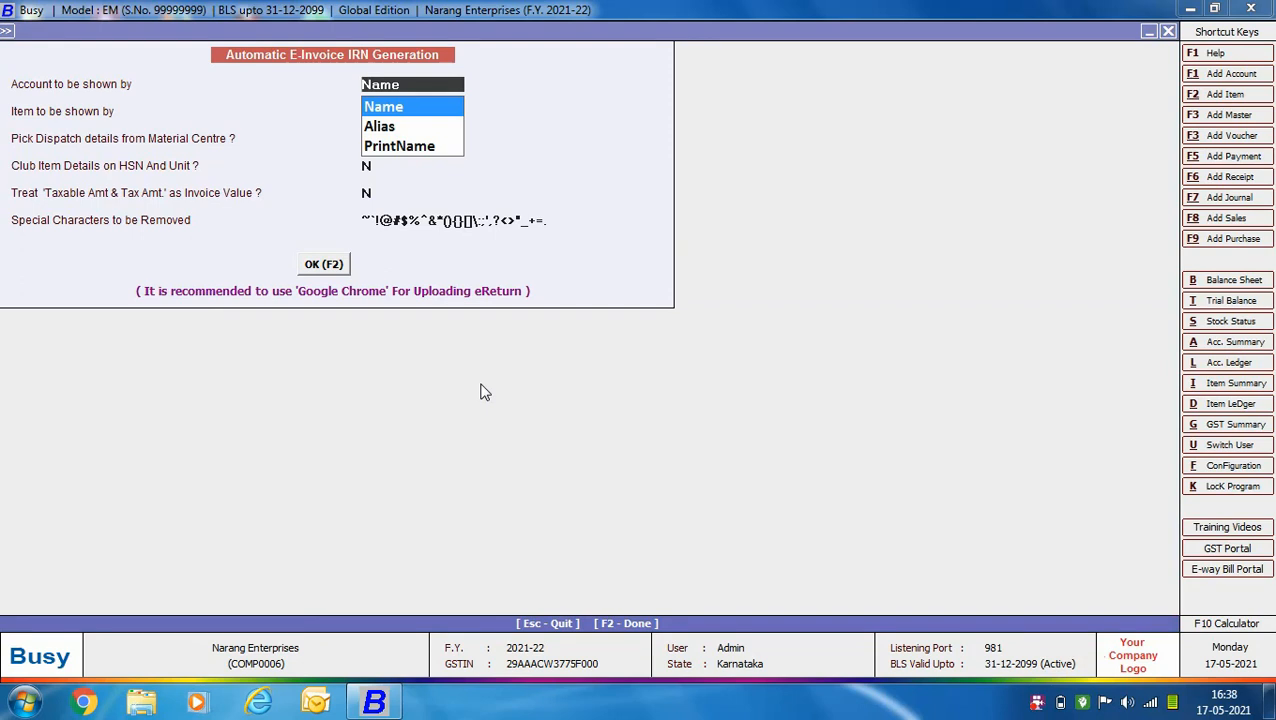
- Accept the IRN generation options with account and item shown by Name, the three Y/N options at N, and the default special characters removed
{"action": "key", "text": "Return"}
{"action": "key", "text": "Return"}
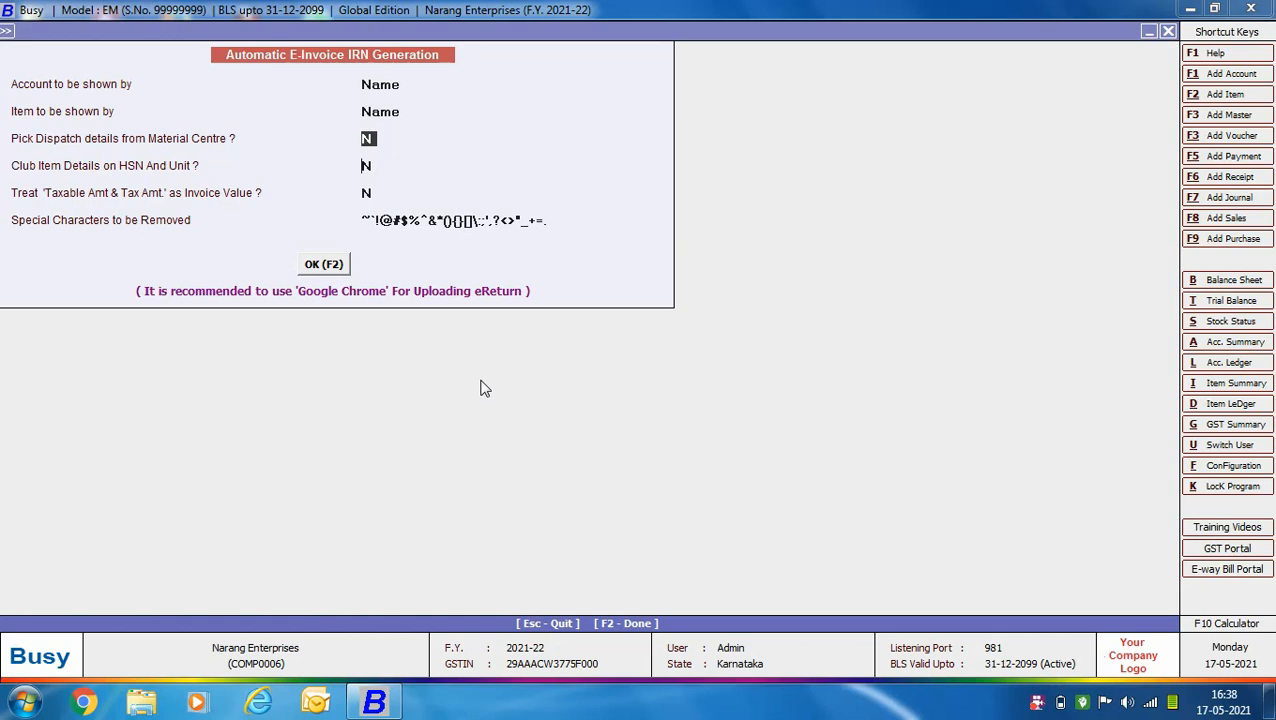
{"action": "key", "text": "Return"}
{"action": "key", "text": "Return"}
{"action": "key", "text": "Return"}
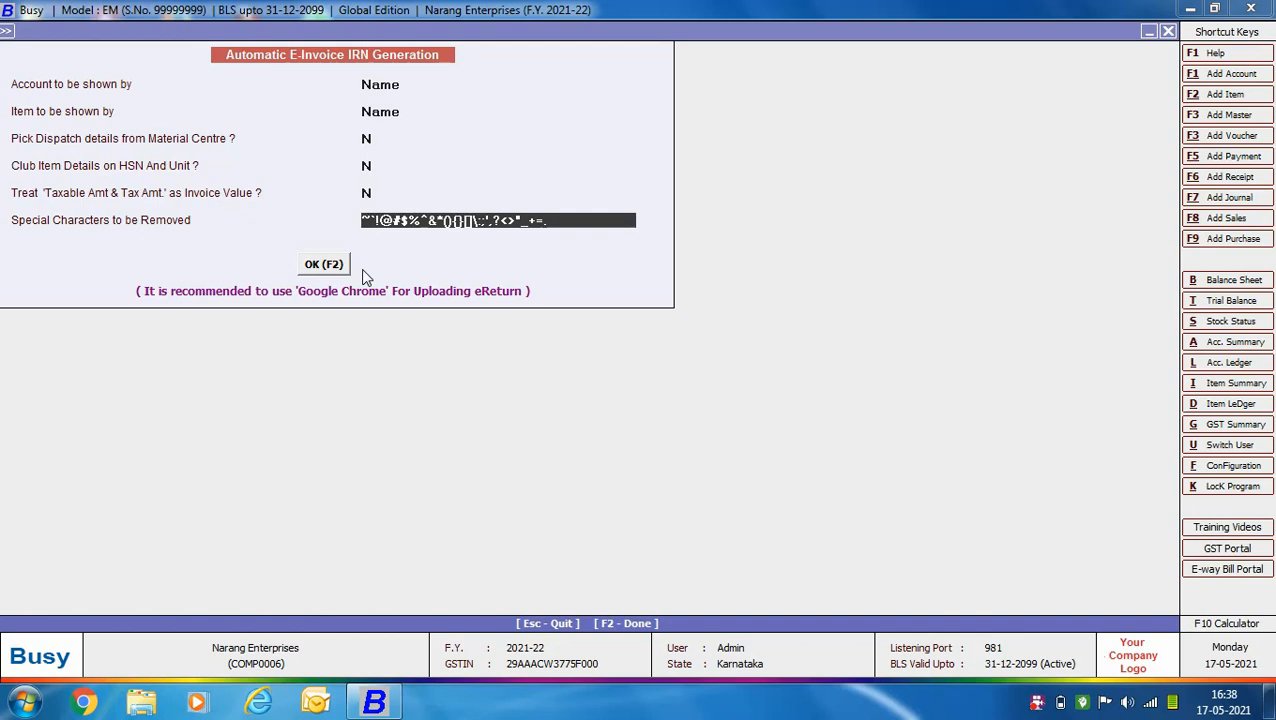
{"action": "left_click", "coordinate": [329, 265]}
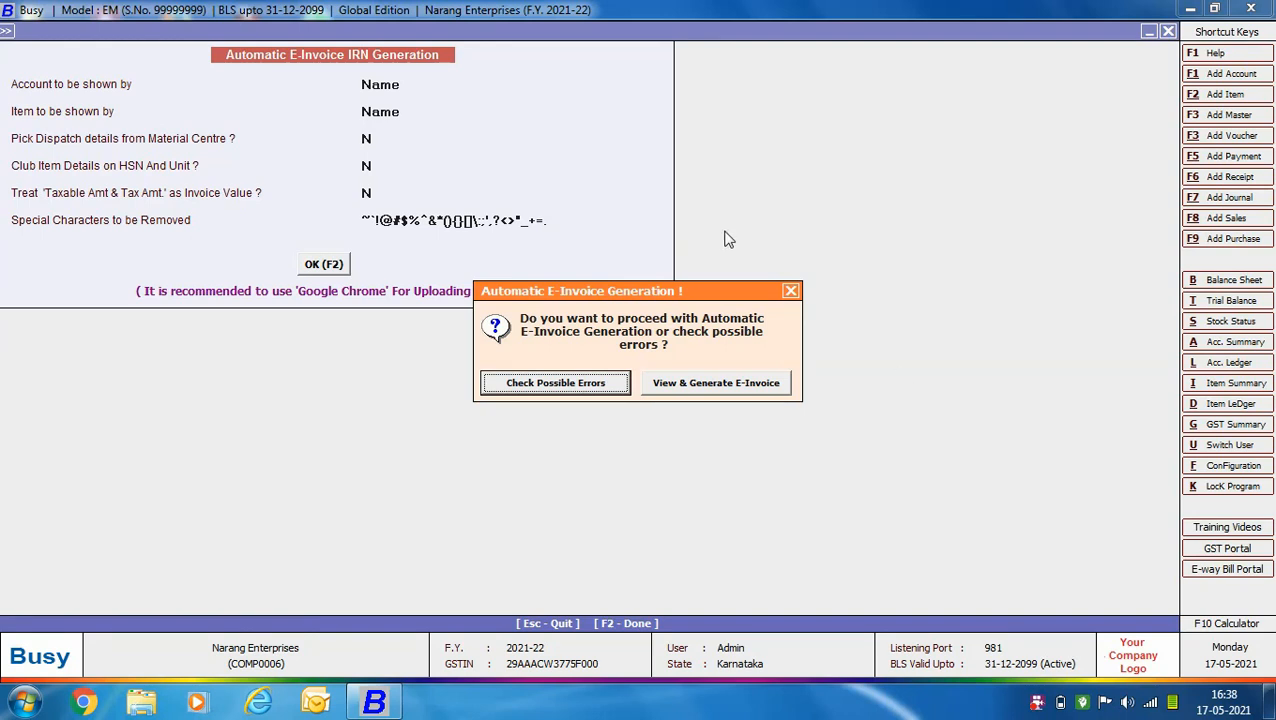
- Check the E-Invoice for possible errors and open the transaction details of the invalid entry
{"action": "left_click", "coordinate": [521, 388]}
{"action": "key", "text": "F2"}
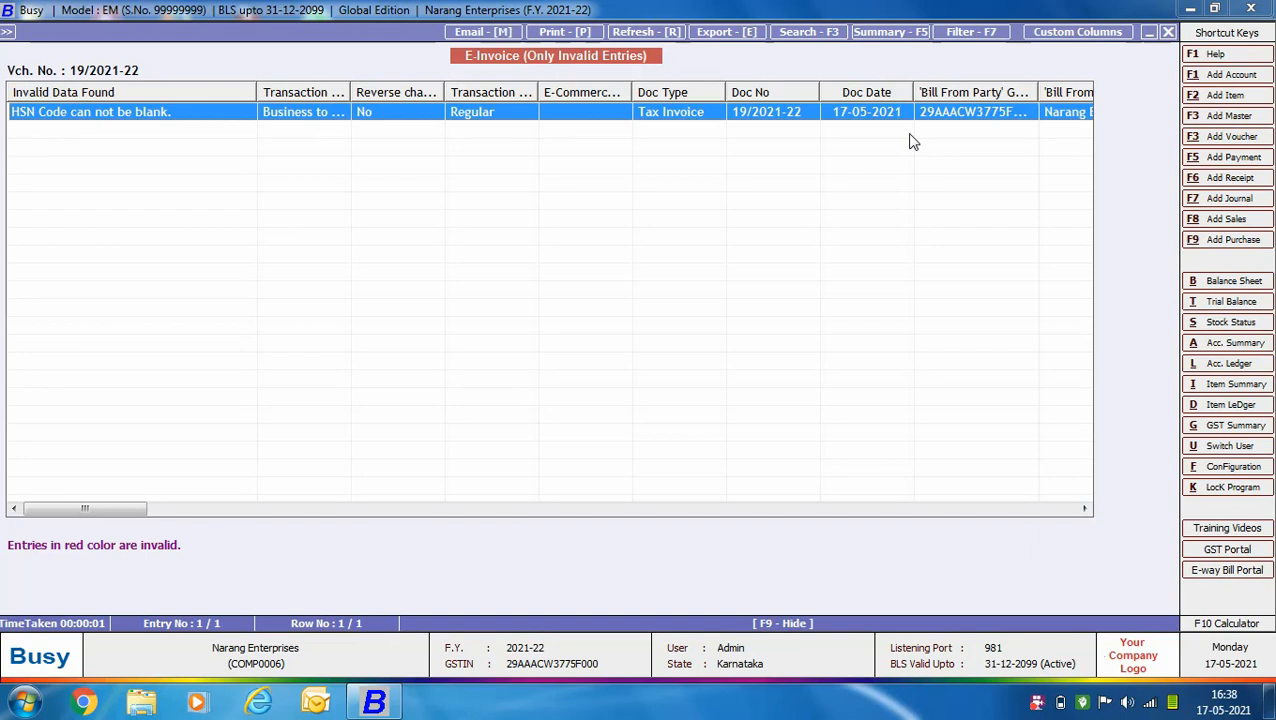
{"action": "double_click", "coordinate": [323, 121]}
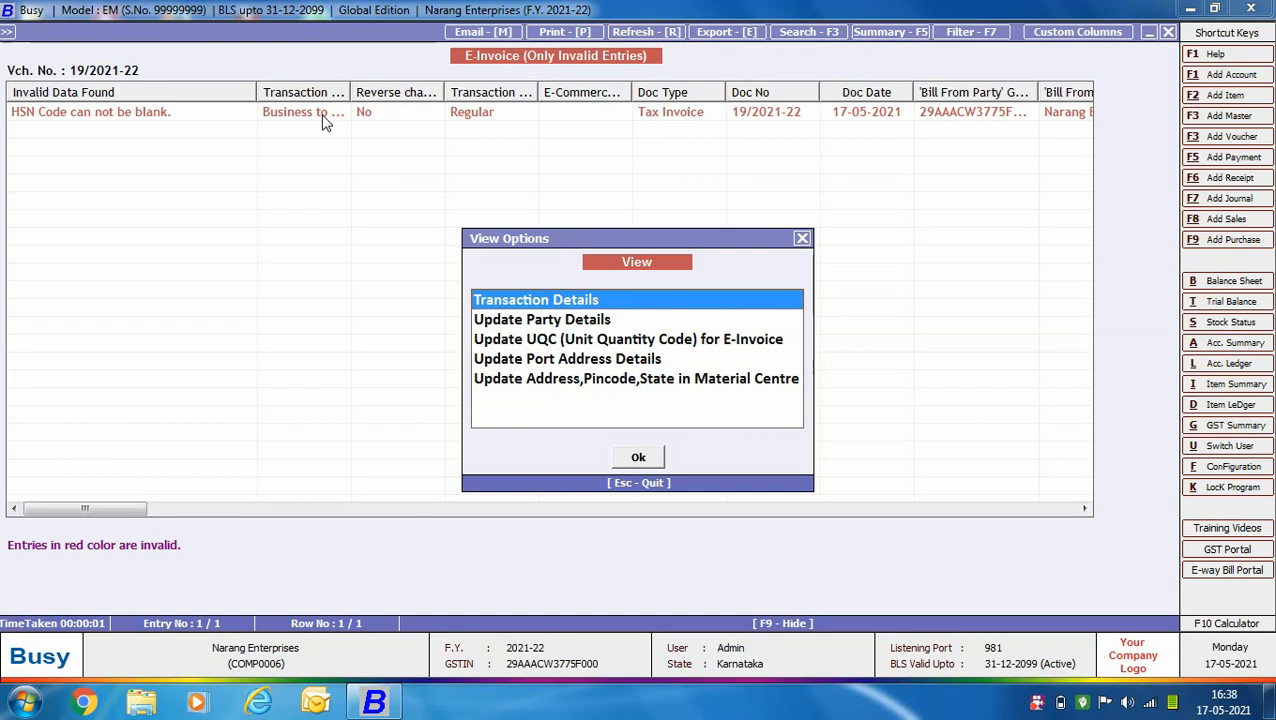
{"action": "double_click", "coordinate": [546, 299]}
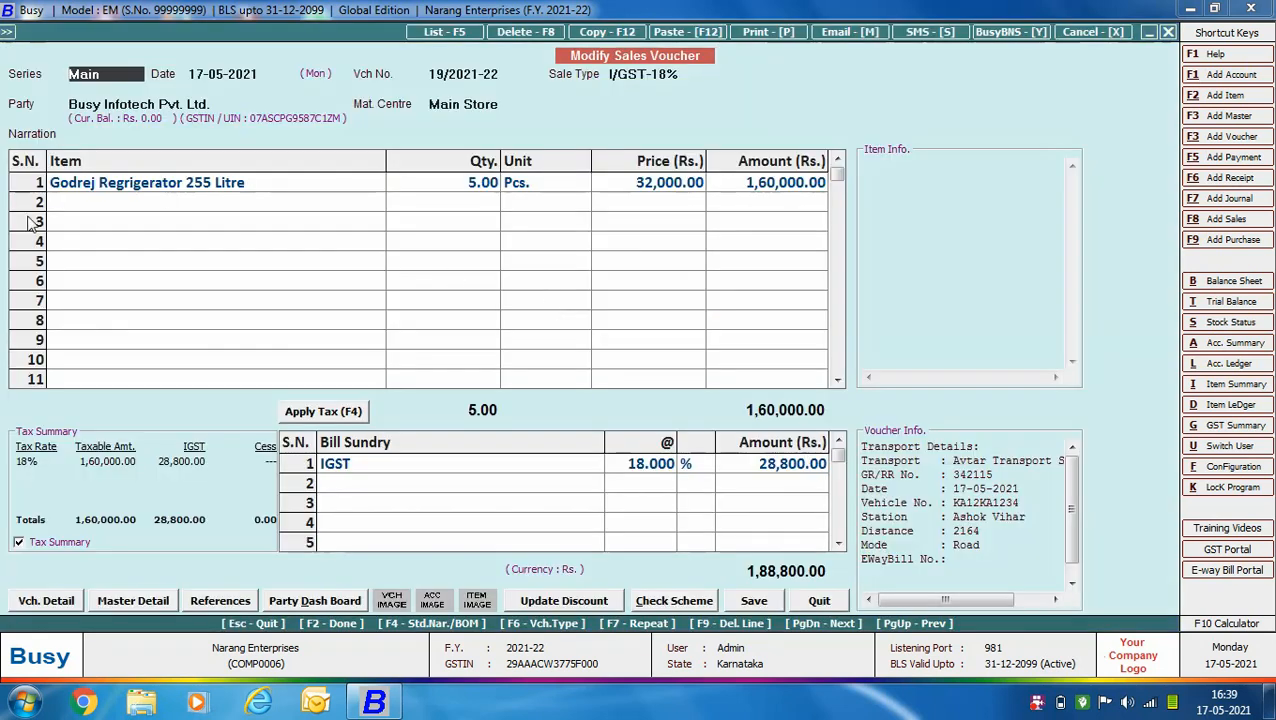
- Modify the master of Godrej Regrigerator 255 Litre from the voucher, set its HSN/SAC Code for GST to 51040090, and save it
{"action": "left_click", "coordinate": [150, 186]}
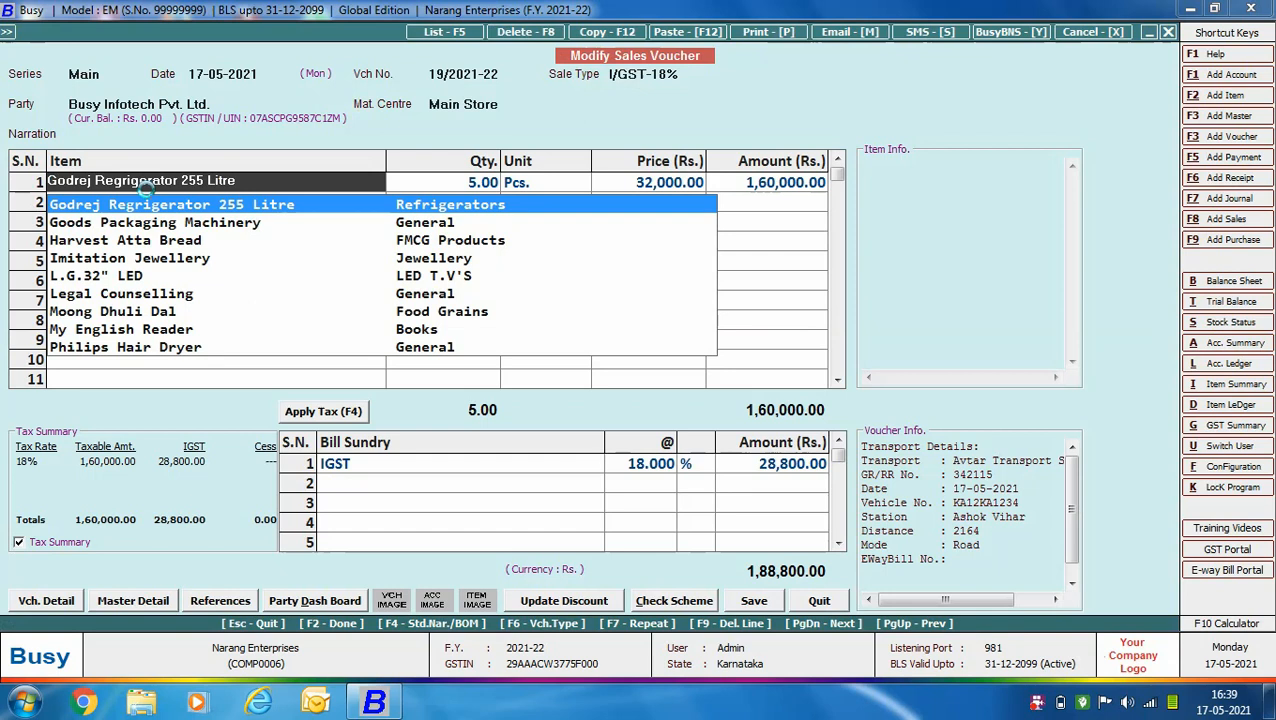
{"action": "key", "text": "alt+m"}
{"action": "left_click", "coordinate": [205, 269]}
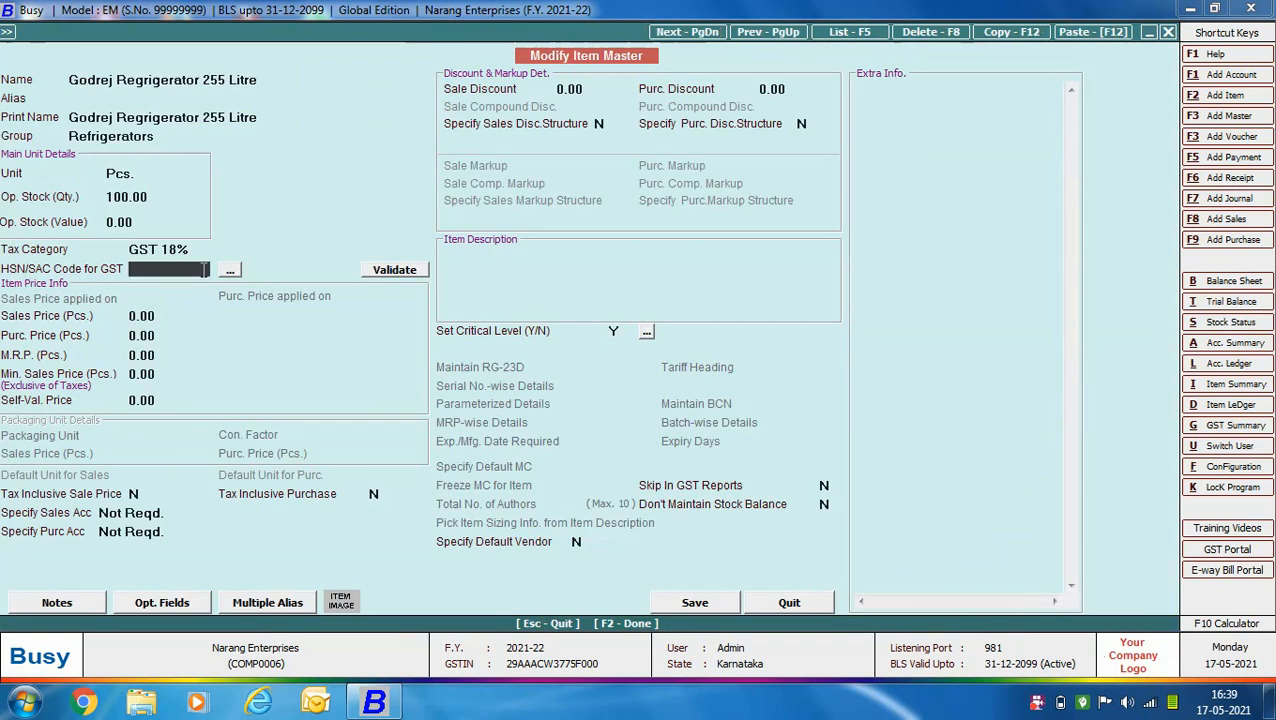
{"action": "type", "text": "51040090"}
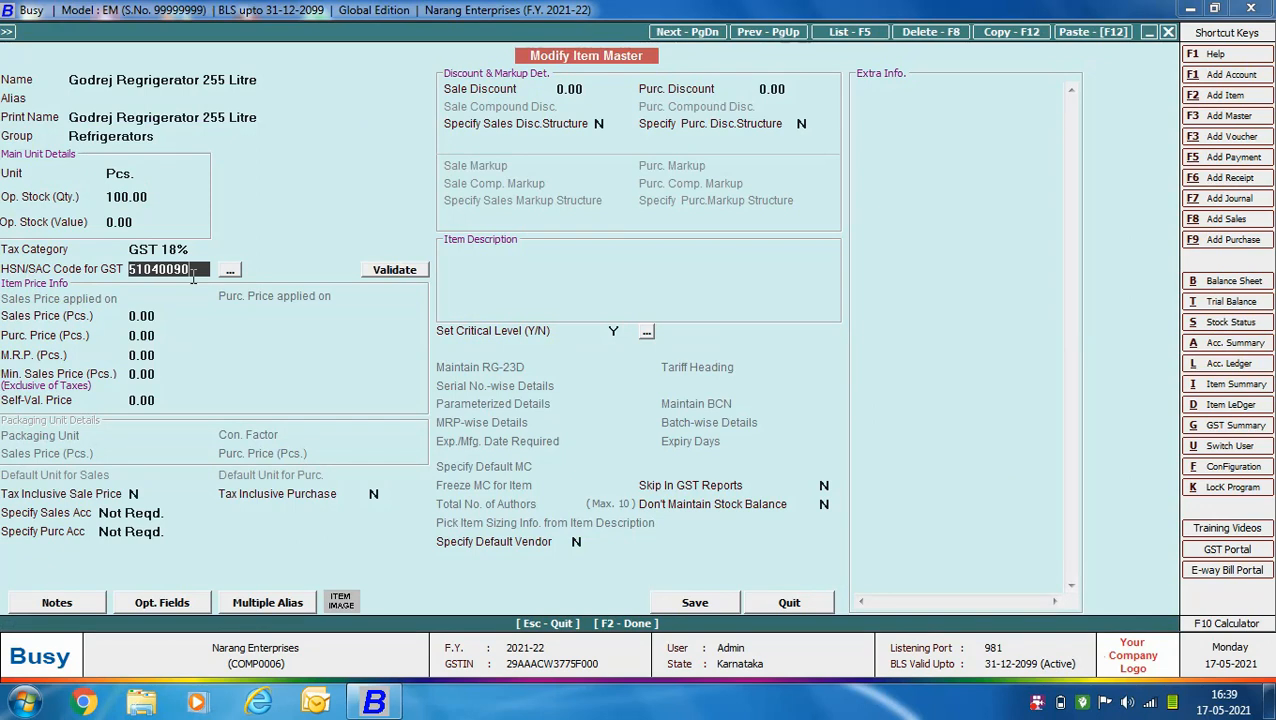
{"action": "left_click", "coordinate": [688, 602]}
- Save the modified sales voucher with its existing transport details and choose automatic E-Invoice generation again
{"action": "left_click", "coordinate": [755, 602]}
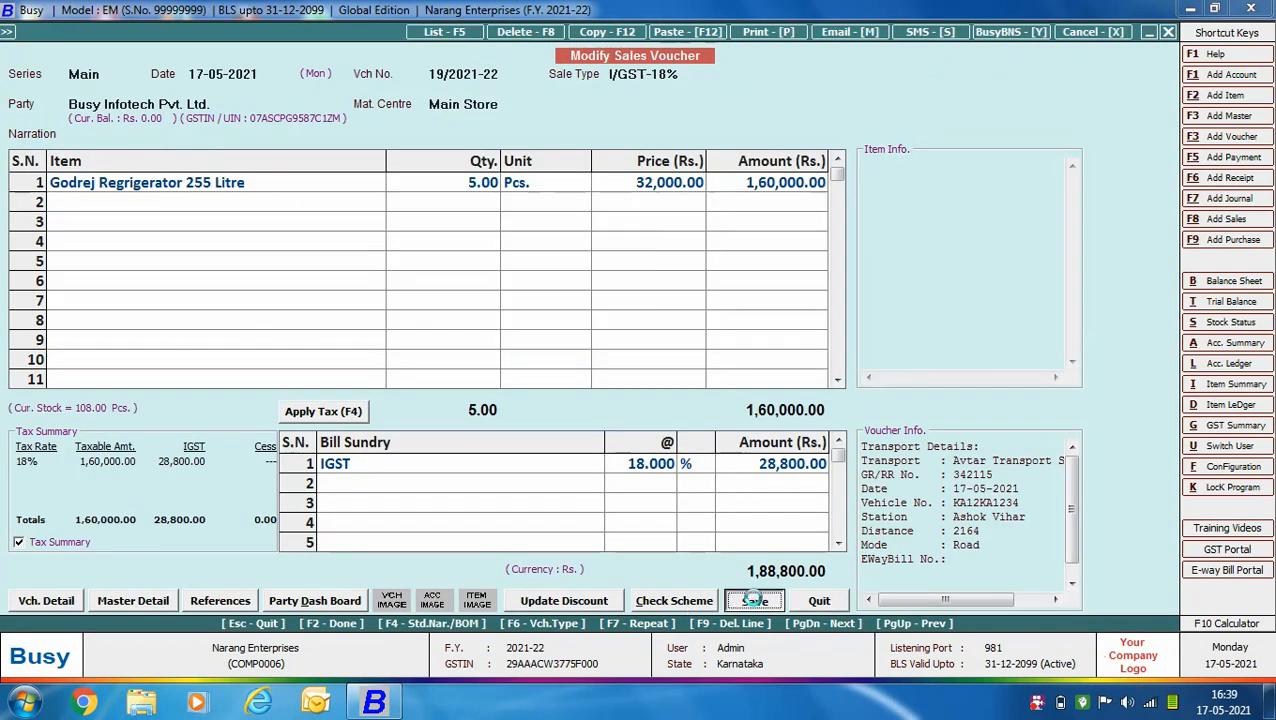
{"action": "left_click", "coordinate": [625, 604]}
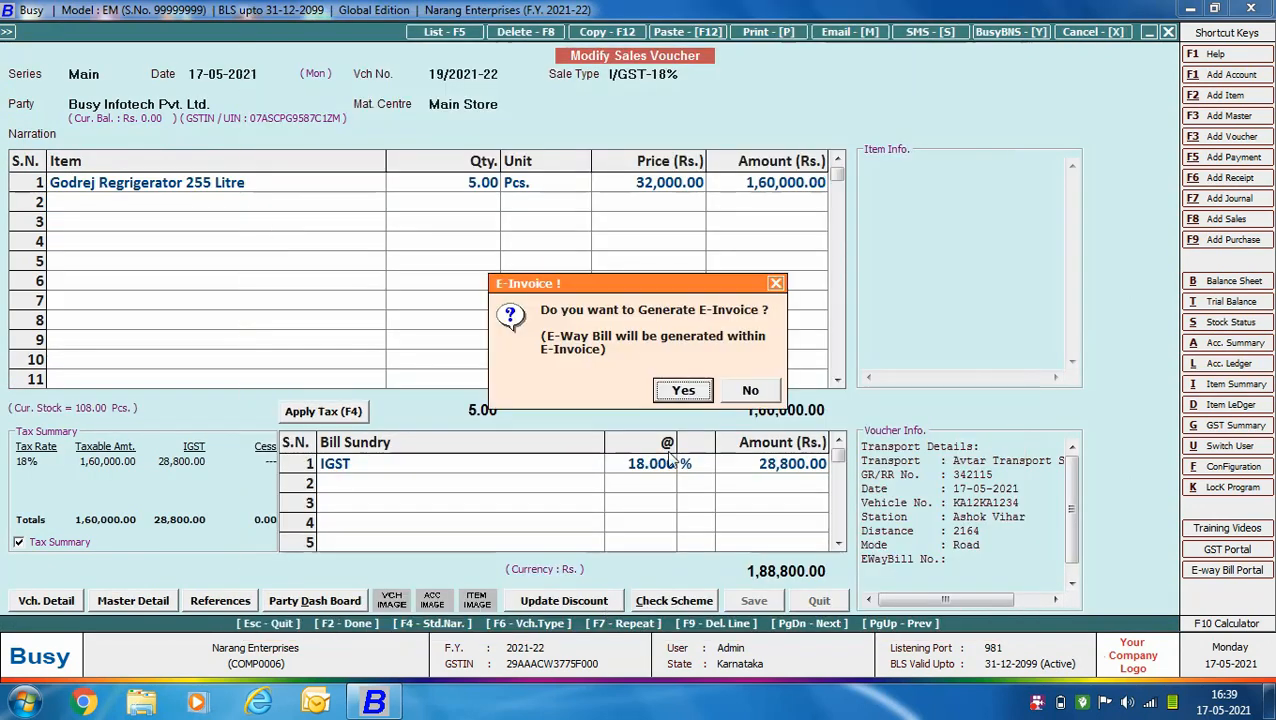
{"action": "left_click", "coordinate": [686, 391]}
{"action": "left_click", "coordinate": [540, 381]}
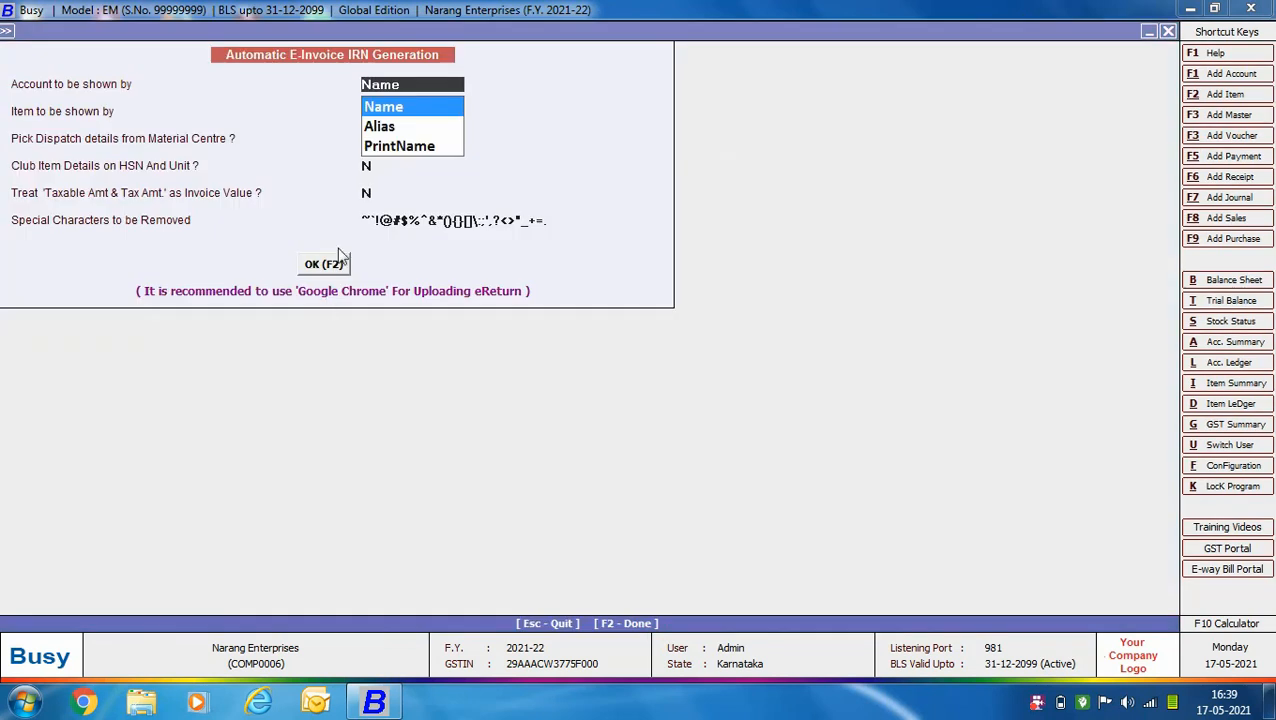
- Accept the IRN generation options, recheck the voucher for possible E-Invoice errors, and leave the list of invalid entries
{"action": "left_click", "coordinate": [328, 263]}
{"action": "left_click", "coordinate": [545, 382]}
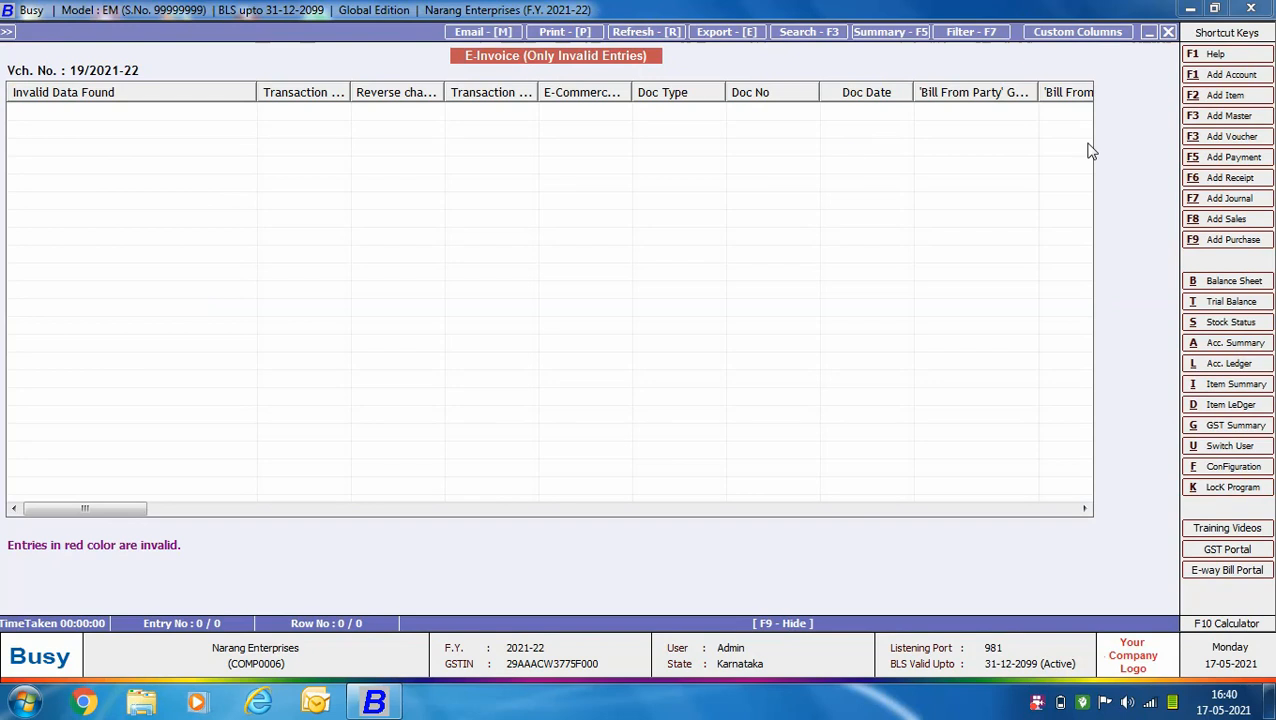
{"action": "key", "text": "Escape"}
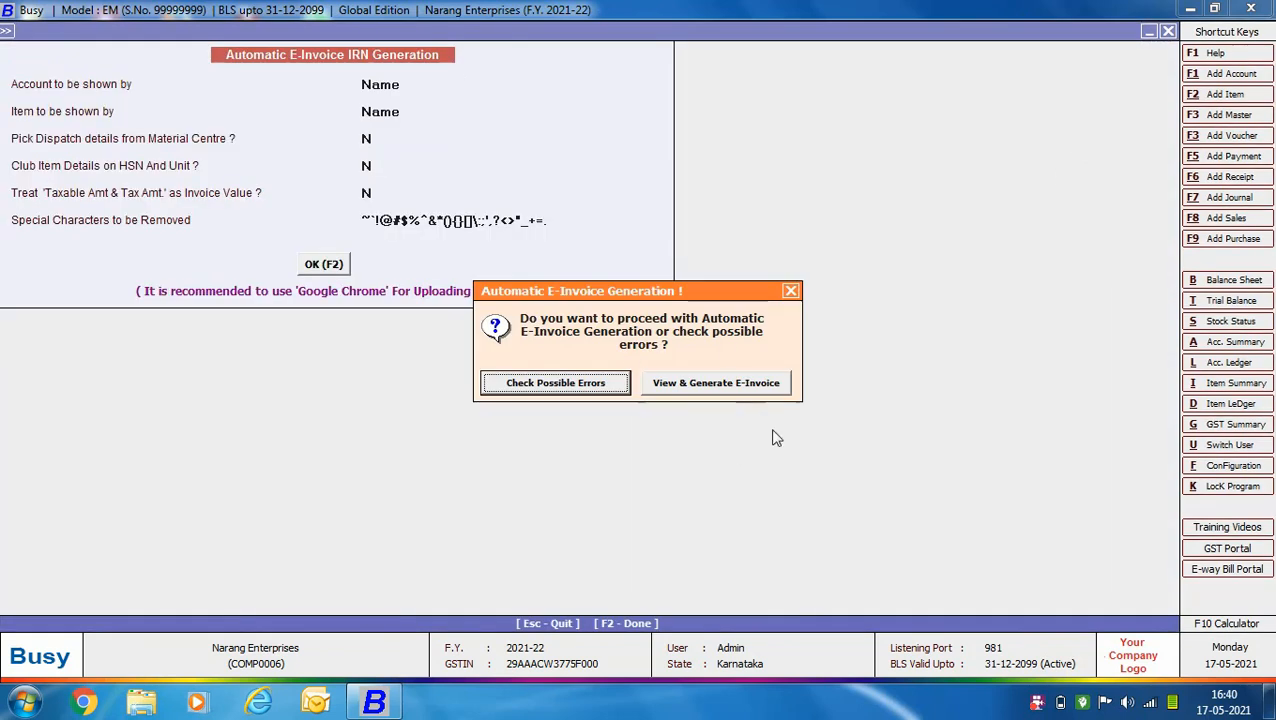
- View the E-Invoice details, generate the E-Invoice together with its E-Way Bill, and acknowledge the confirmation
{"action": "left_click", "coordinate": [664, 386]}
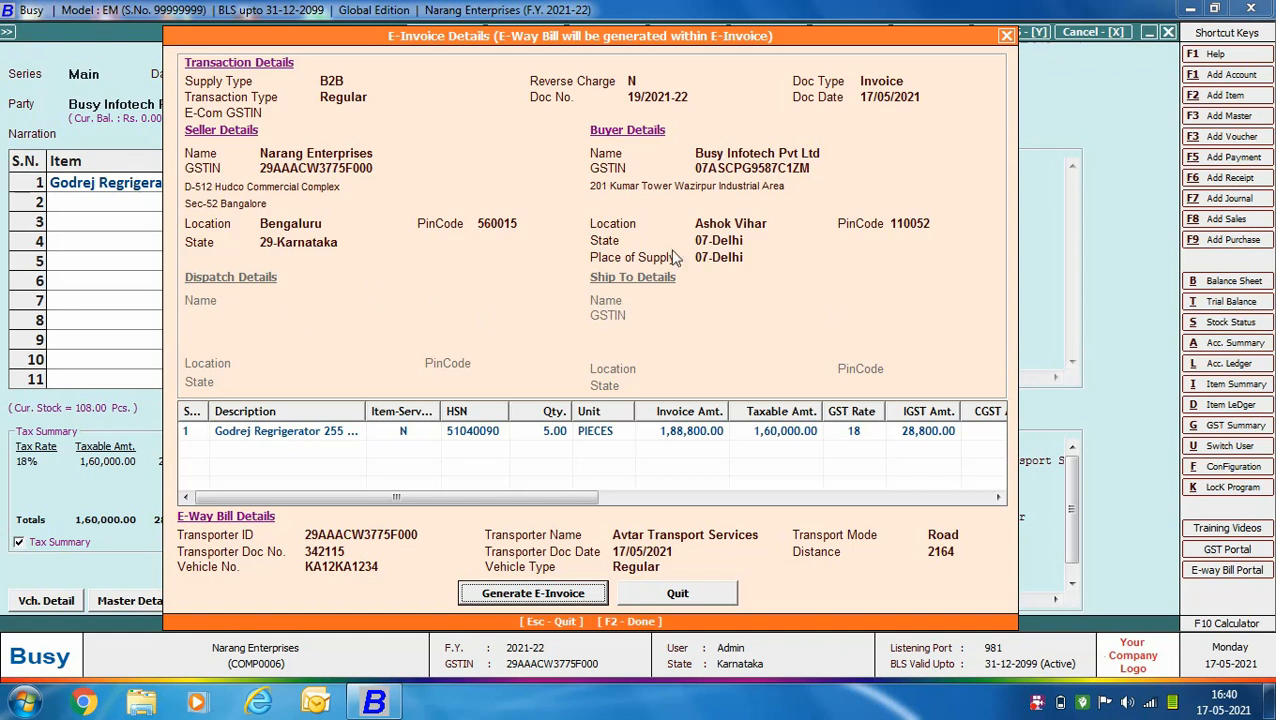
{"action": "left_click", "coordinate": [575, 599]}
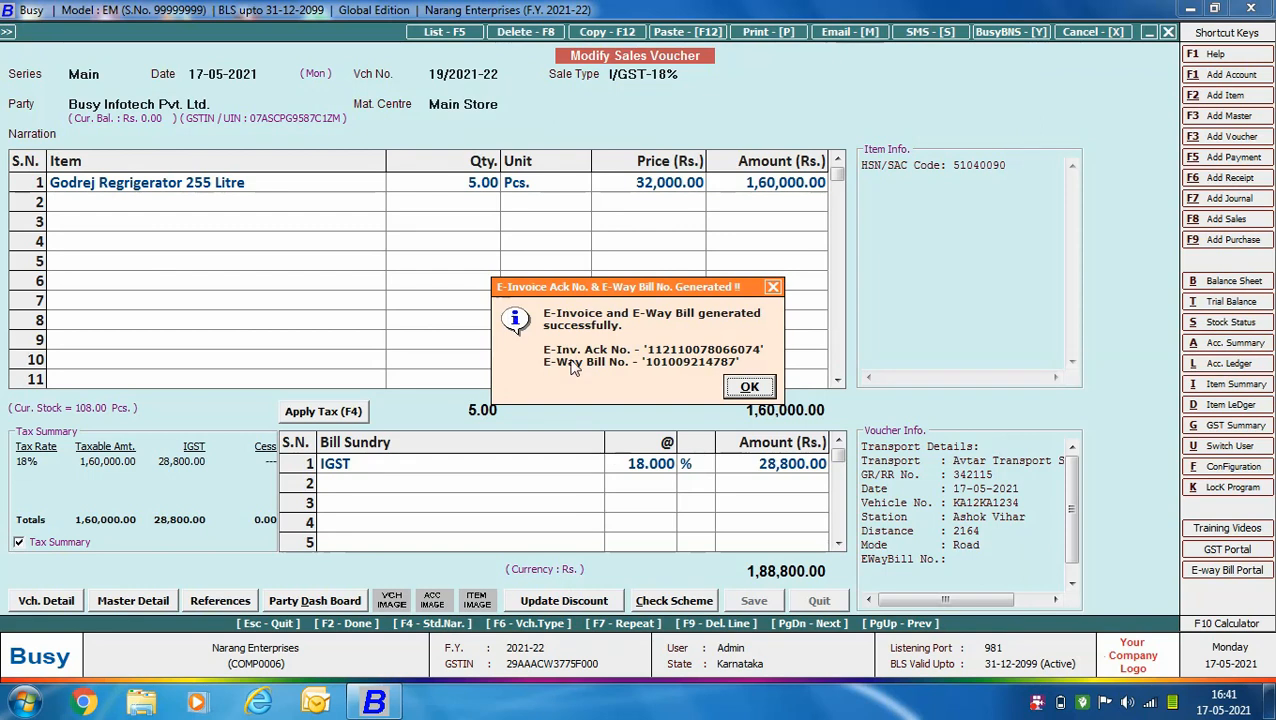
{"action": "left_click", "coordinate": [751, 390]}
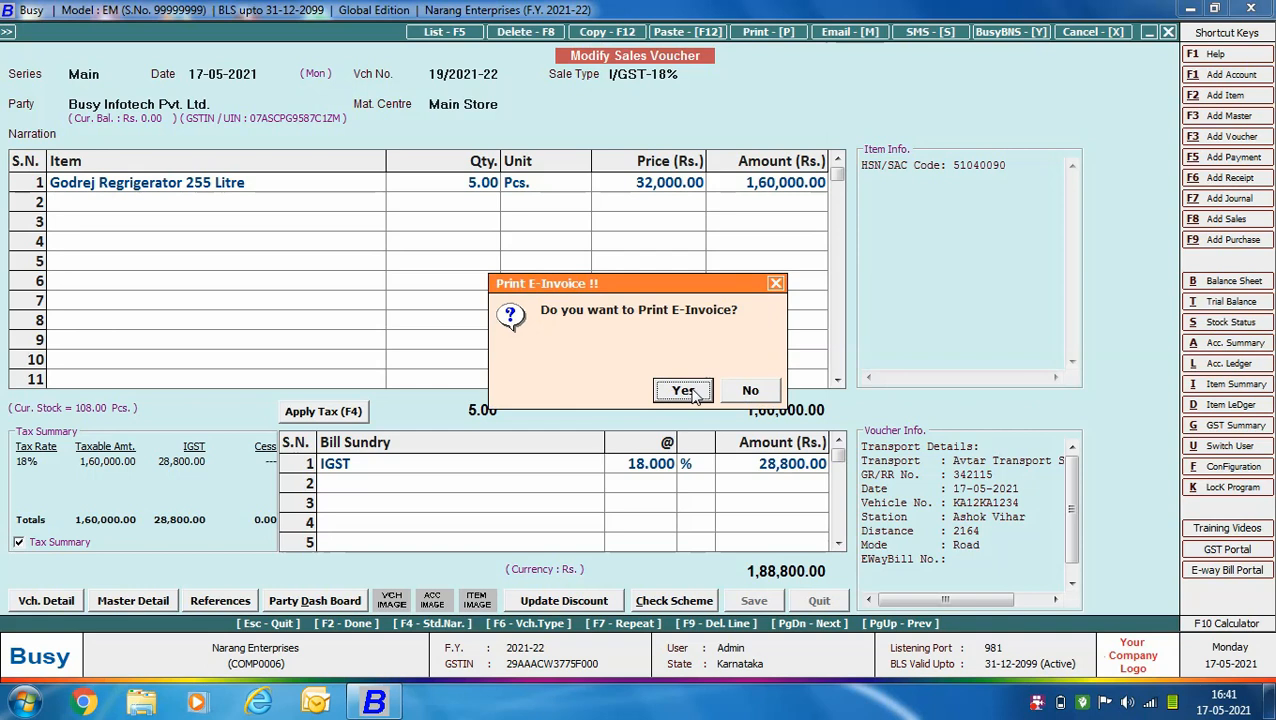
- Print the E-Invoice to PDF, review its e-Invoice and E-Waybill details, and close the document
{"action": "left_click", "coordinate": [684, 391]}
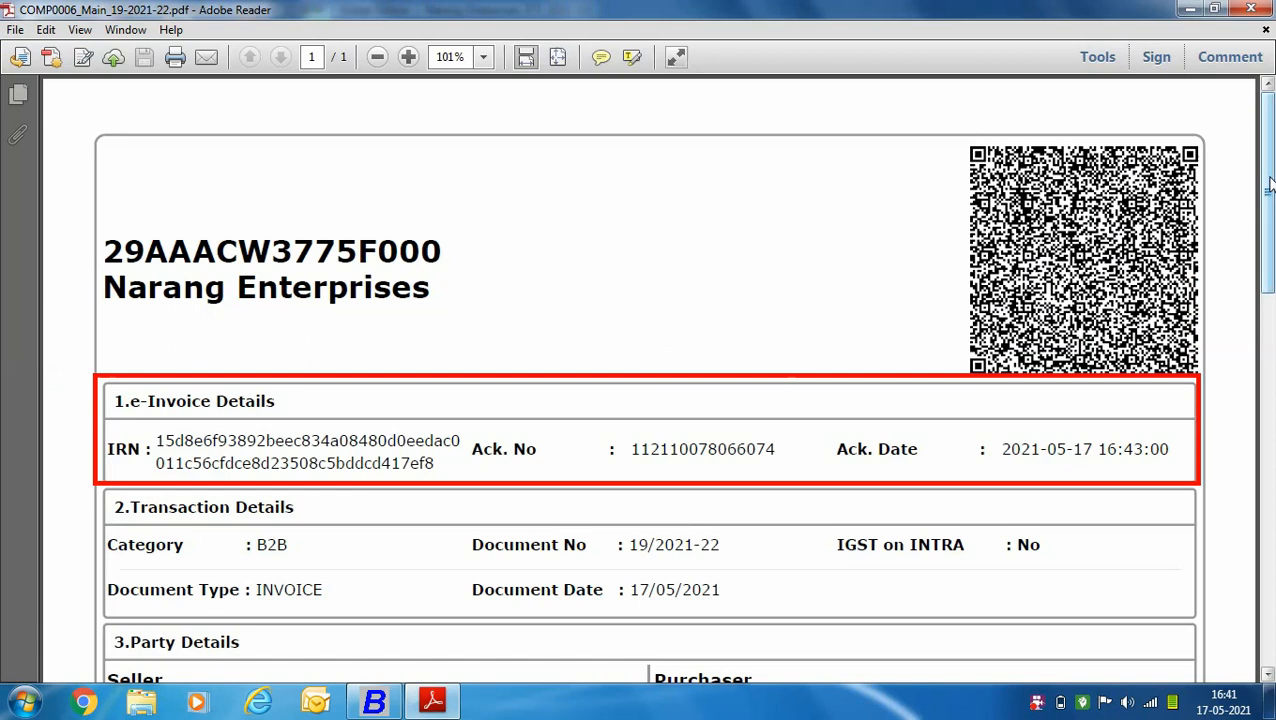
{"action": "left_click_drag", "start_coordinate": [1269, 185], "coordinate": [1264, 509]}
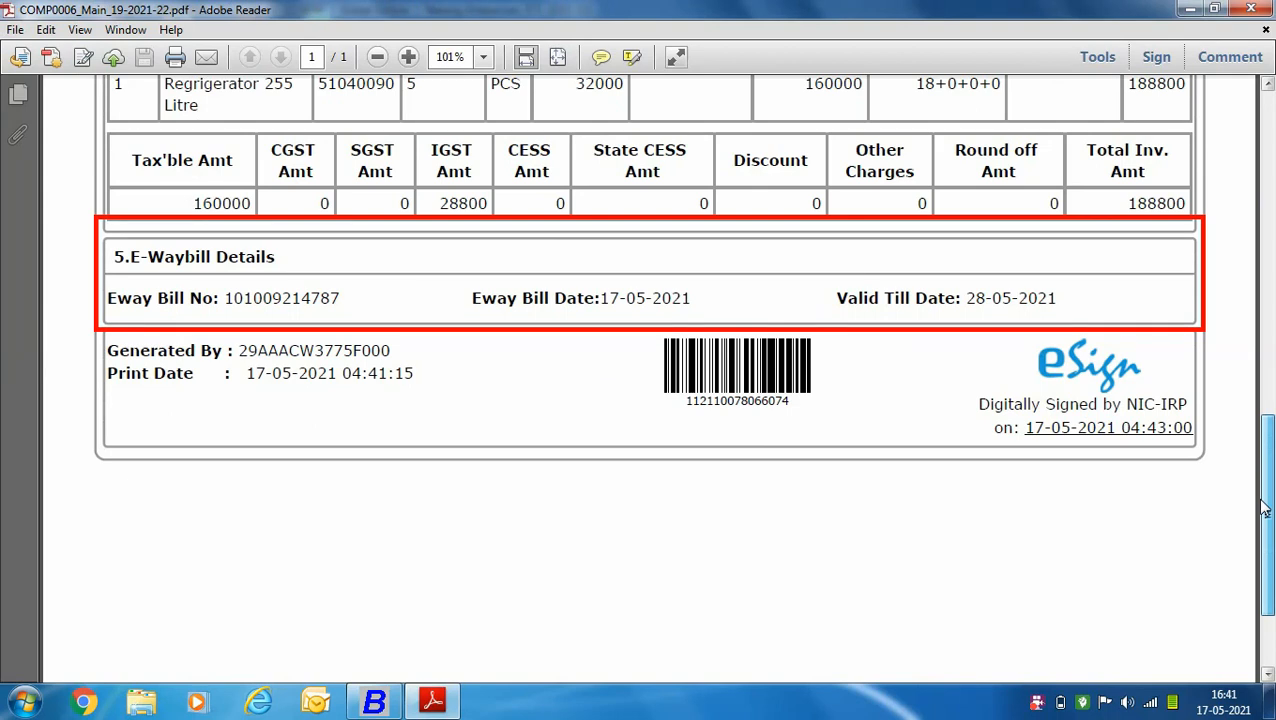
{"action": "left_click_drag", "start_coordinate": [1263, 508], "coordinate": [1265, 172]}
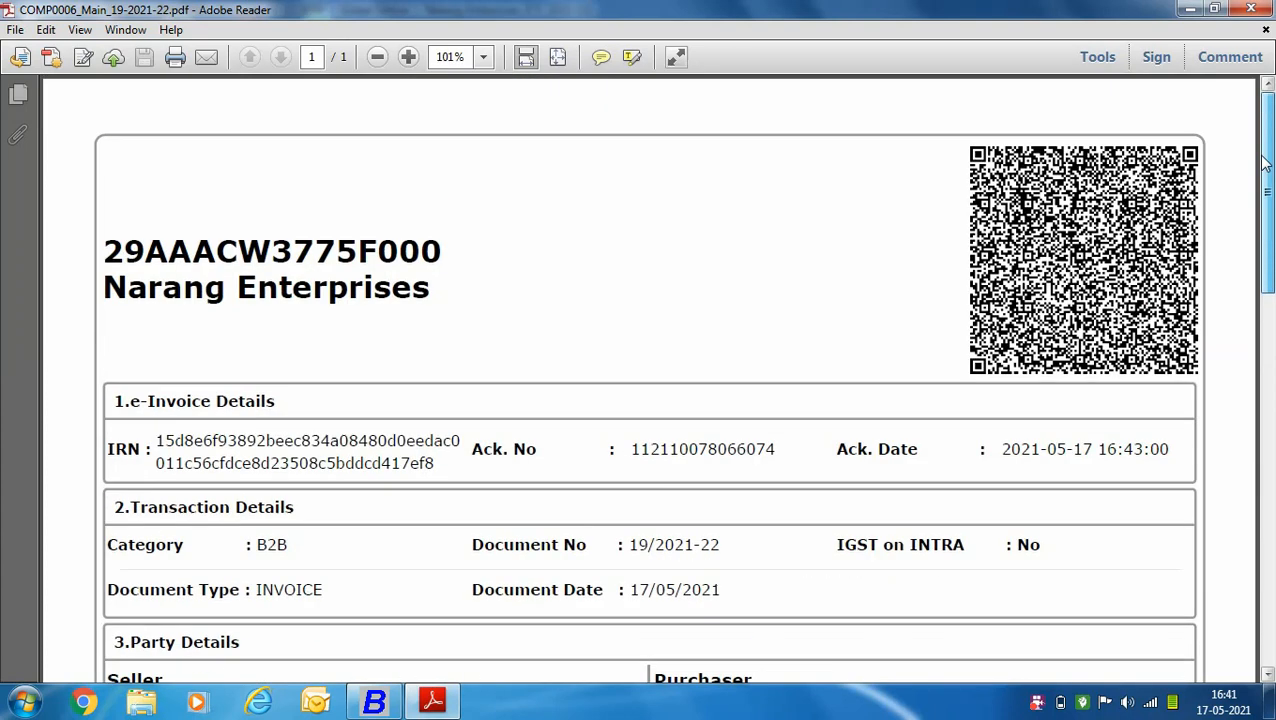
{"action": "left_click", "coordinate": [1250, 9]}
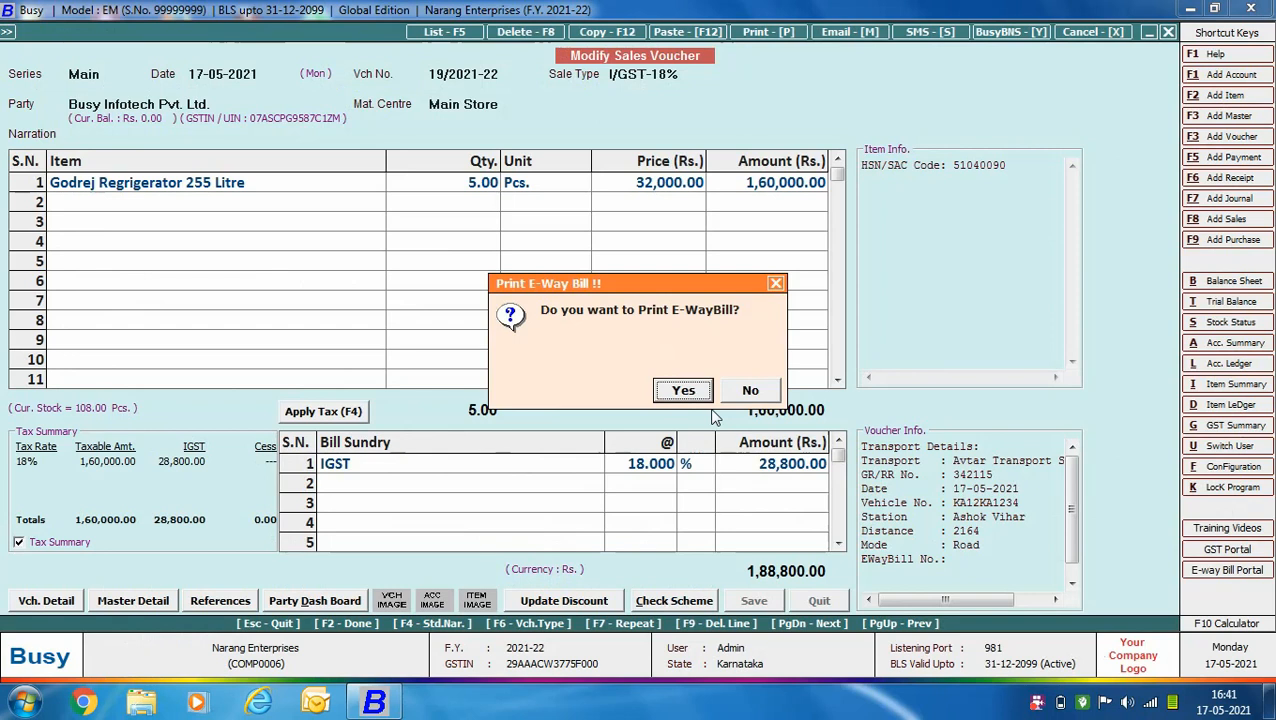
- Print the E-Way Bill of the sales voucher to PDF
{"action": "left_click", "coordinate": [682, 393]}
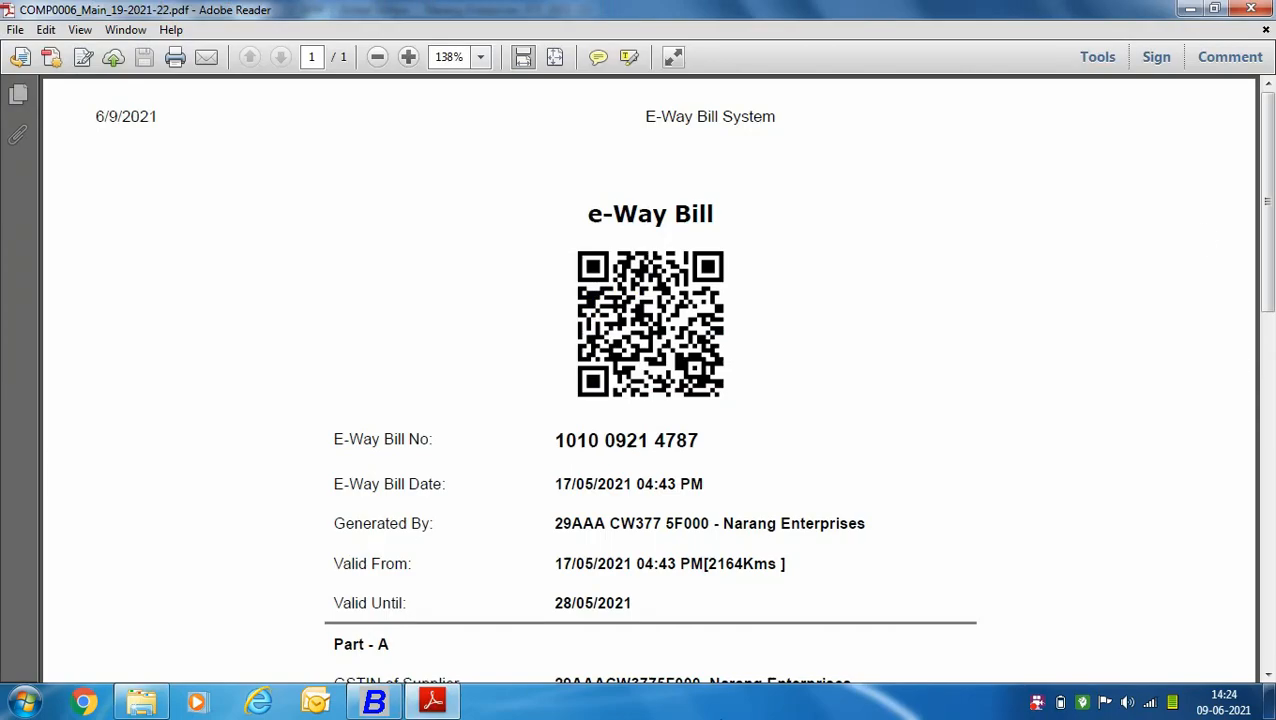
- Review the printed E-Way Bill from Part A through Part B and close the document
{"action": "left_click_drag", "start_coordinate": [1265, 150], "coordinate": [1250, 591]}
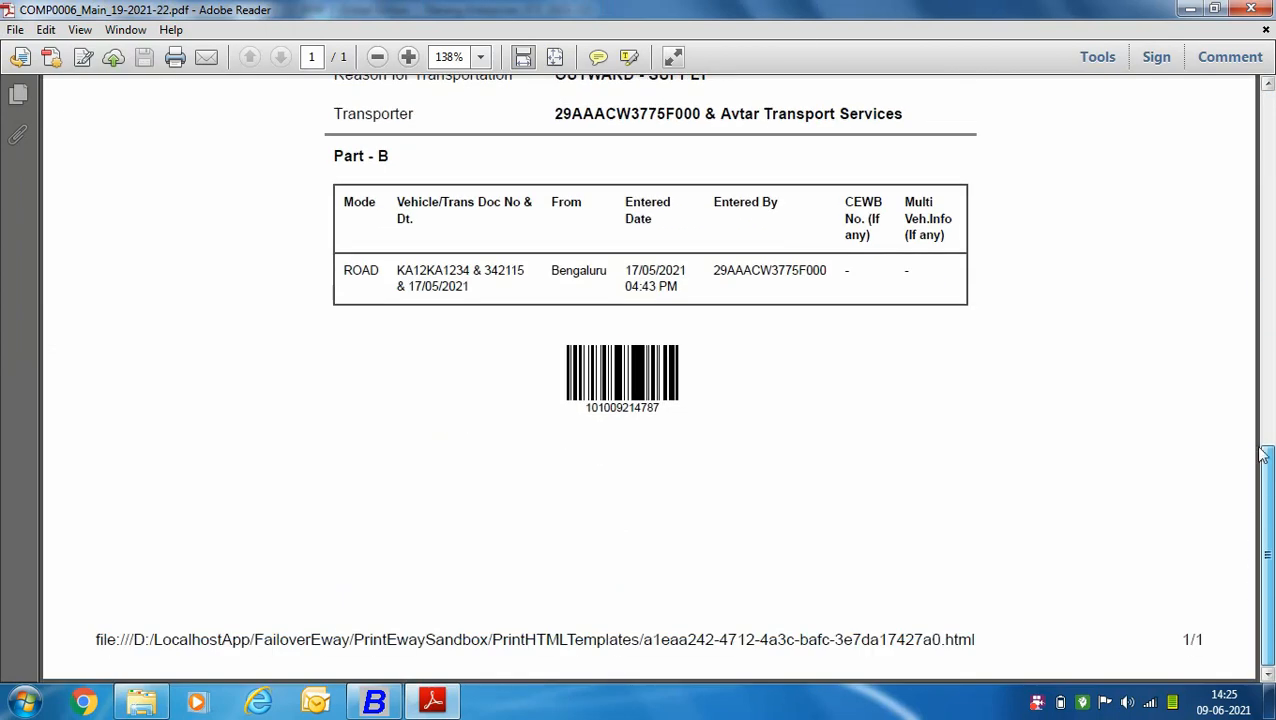
{"action": "left_click_drag", "start_coordinate": [1264, 453], "coordinate": [1238, 80]}
{"action": "left_click", "coordinate": [1263, 5]}
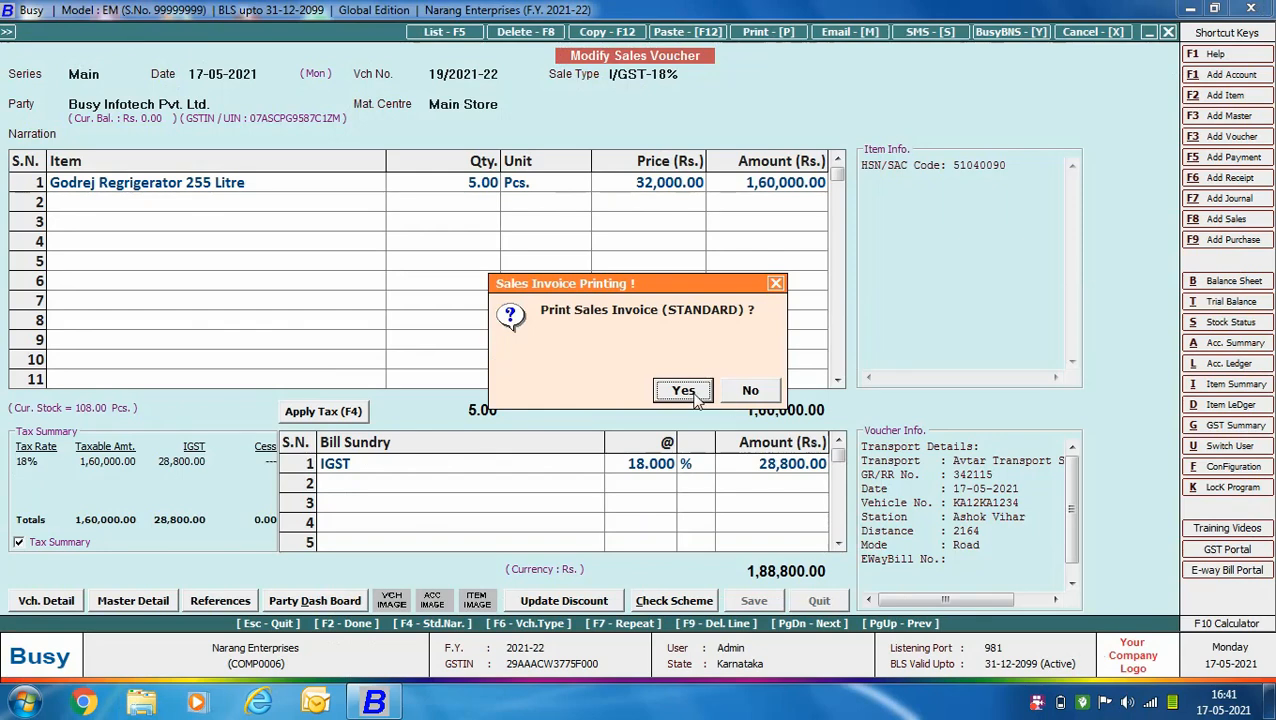
- Preview the sales invoice in the STANDARD format, review its IRN details and E-Invoice QR code, and close the preview
{"action": "left_click", "coordinate": [694, 394]}
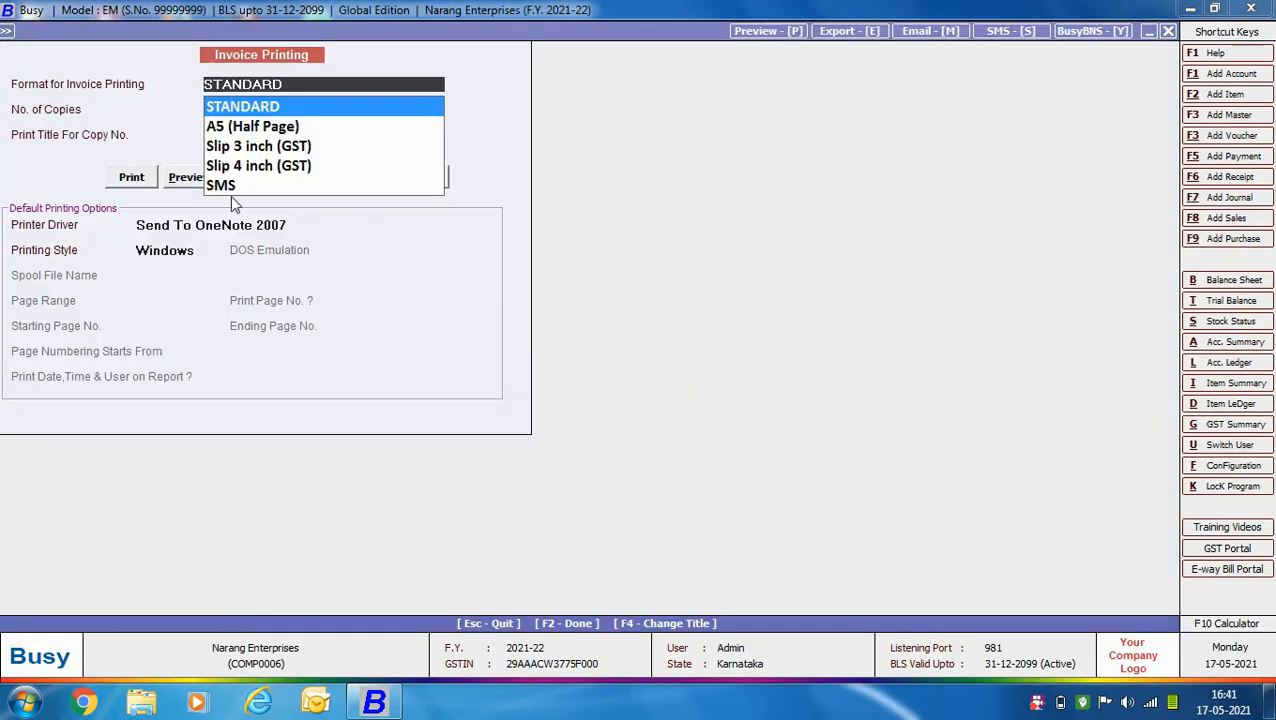
{"action": "key", "text": "Return"}
{"action": "left_click", "coordinate": [190, 177]}
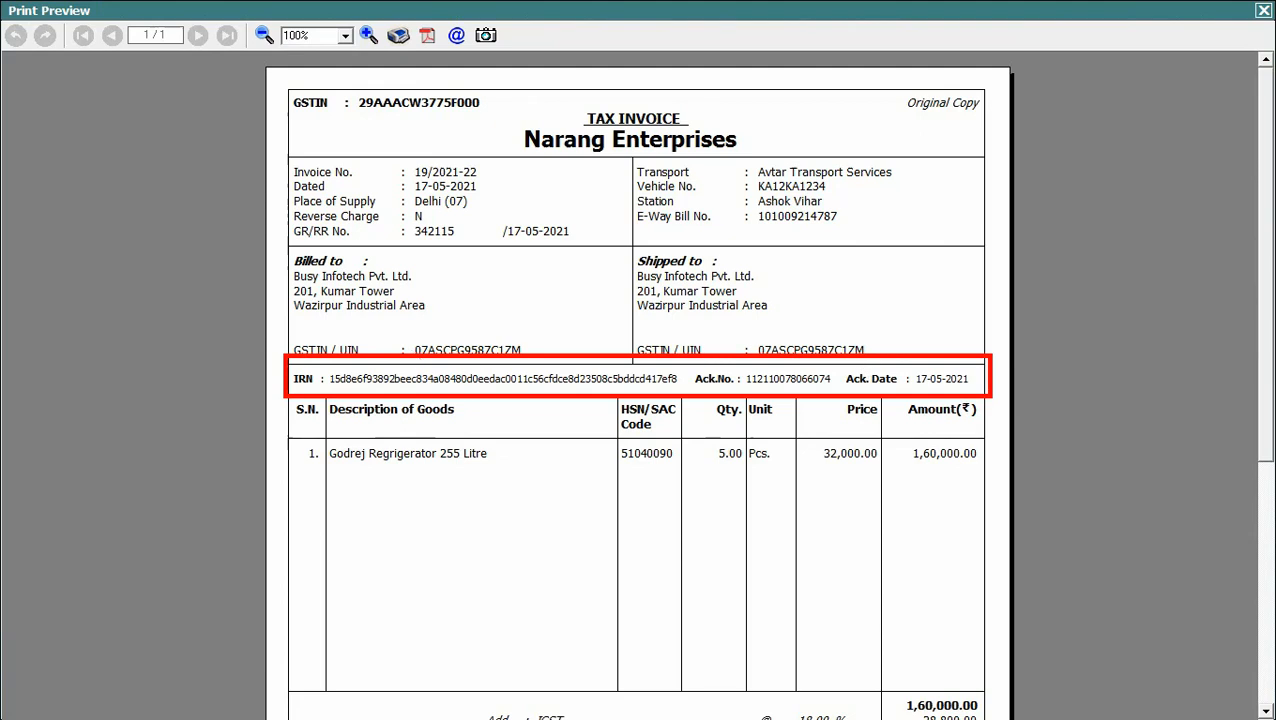
{"action": "left_click_drag", "start_coordinate": [1267, 357], "coordinate": [1264, 595]}
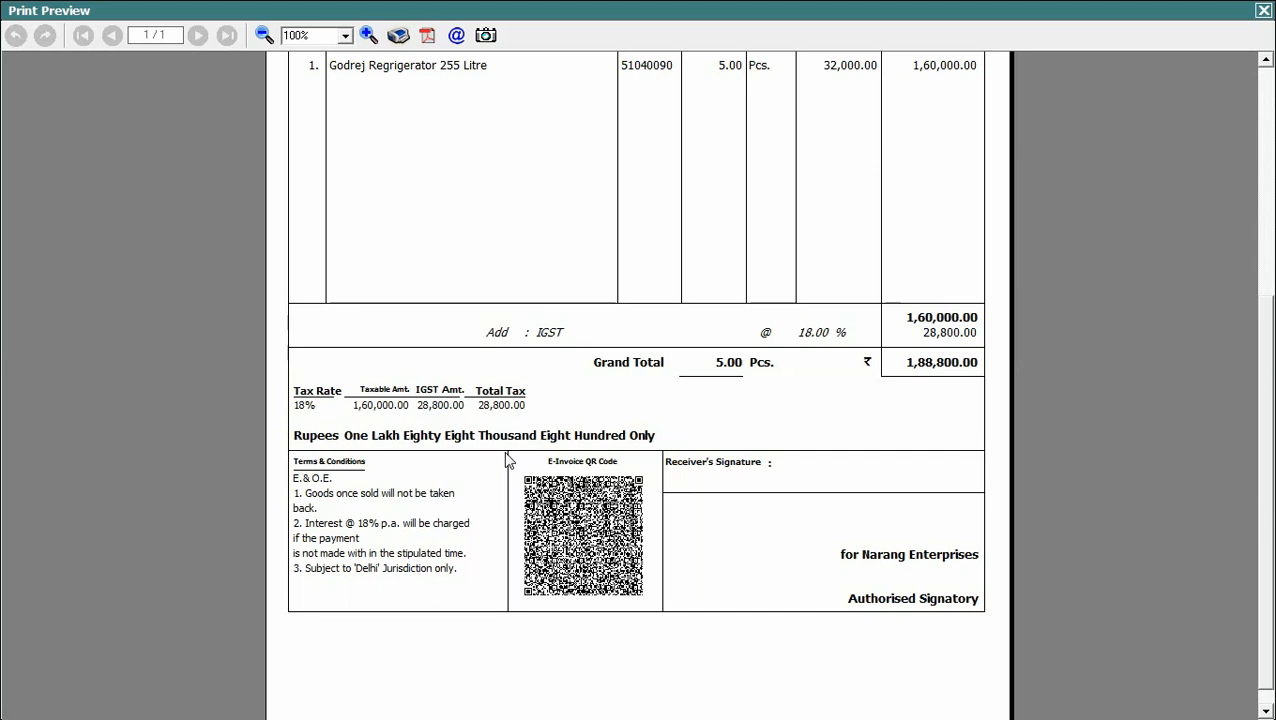
{"action": "left_click", "coordinate": [1263, 10]}
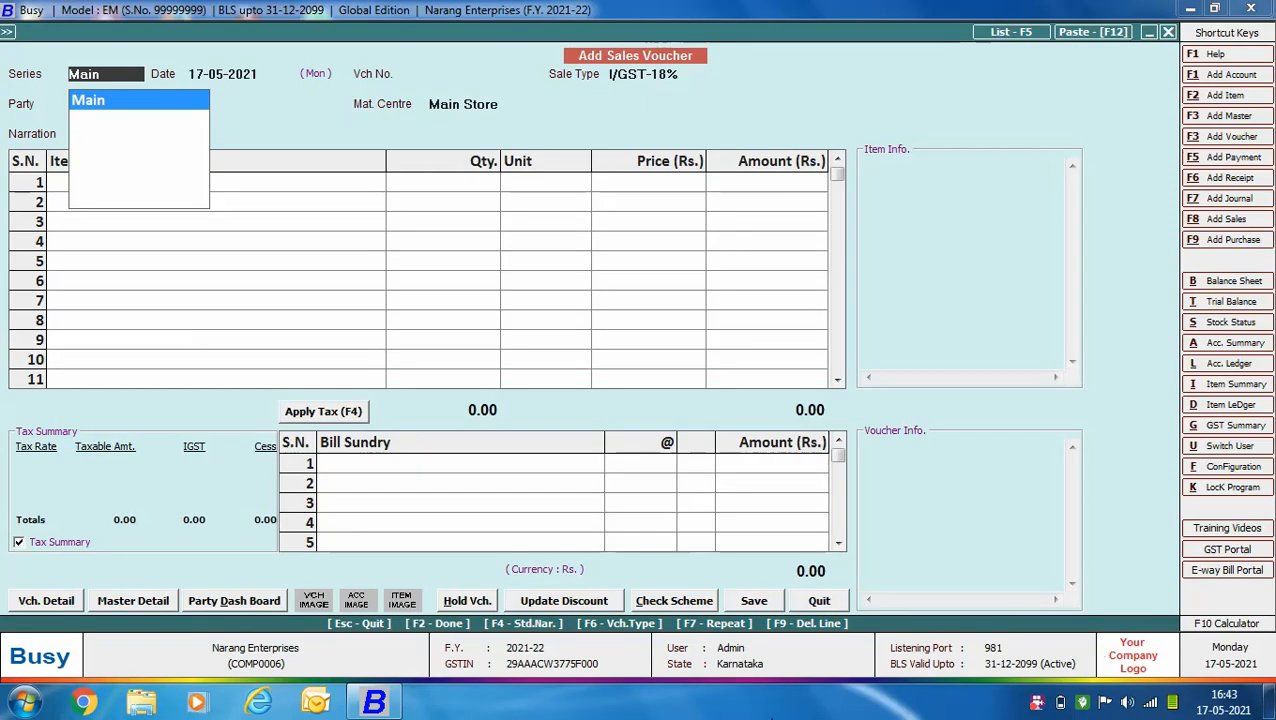
- Start a new sales voucher in the Main series dated 17-05-2021 with sale type I/GST-Export (ZeroRated)
{"action": "key", "text": "Return"}
{"action": "key", "text": "Return"}
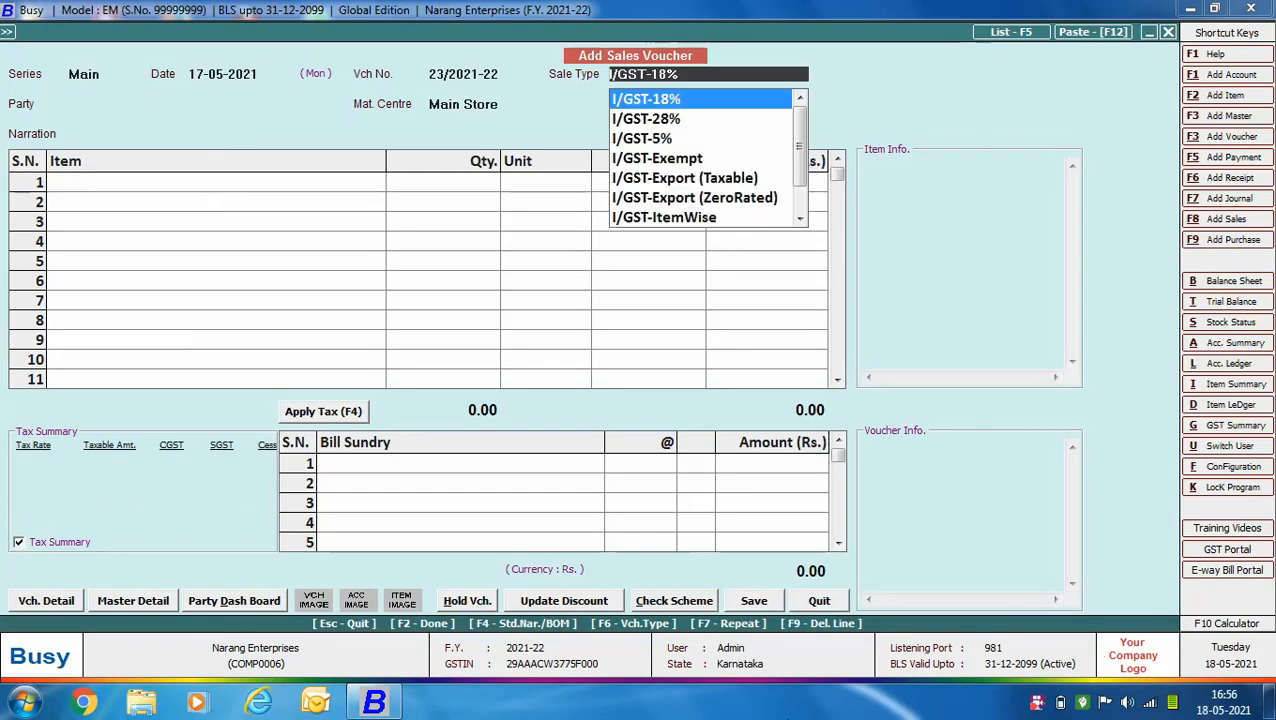
{"action": "key", "text": "Down"}
{"action": "key", "text": "Down"}
{"action": "key", "text": "Down"}
{"action": "key", "text": "Down"}
{"action": "key", "text": "Down"}
{"action": "key", "text": "Return"}
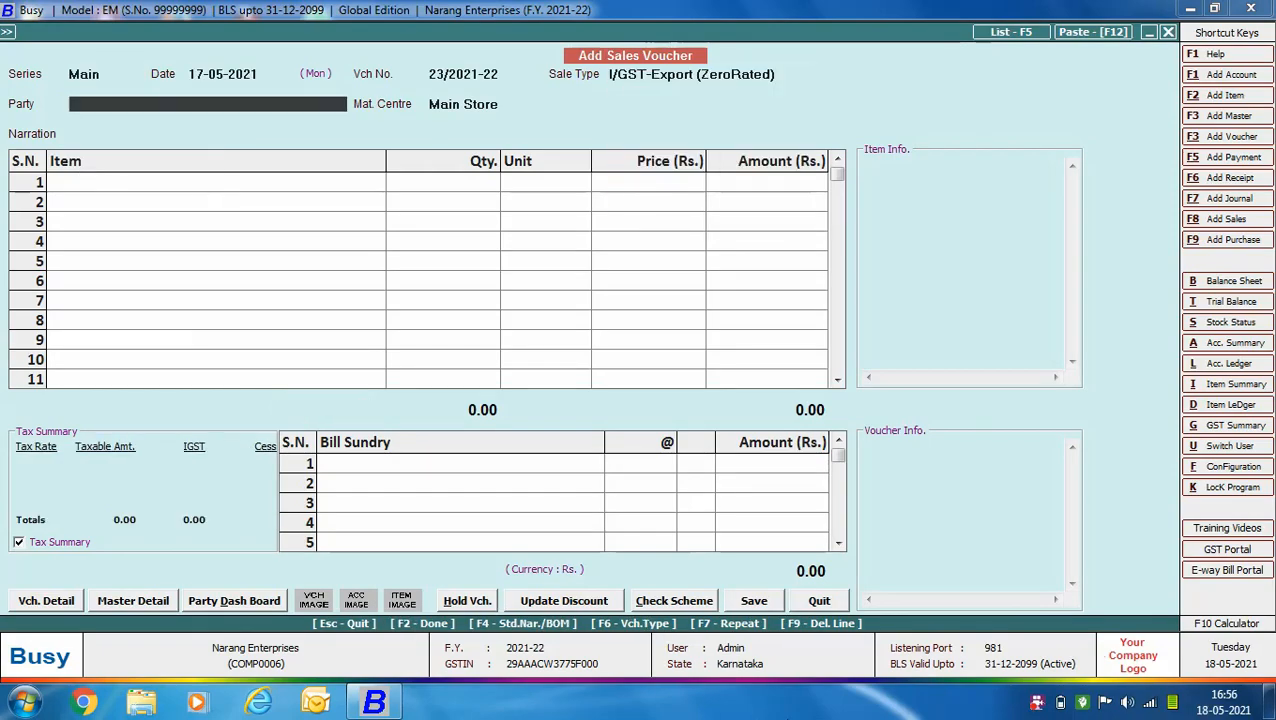
- Choose Bensons as the voucher's party and set the currency to $ with a conversion rate of 73
{"action": "type", "text": "be"}
{"action": "key", "text": "Return"}
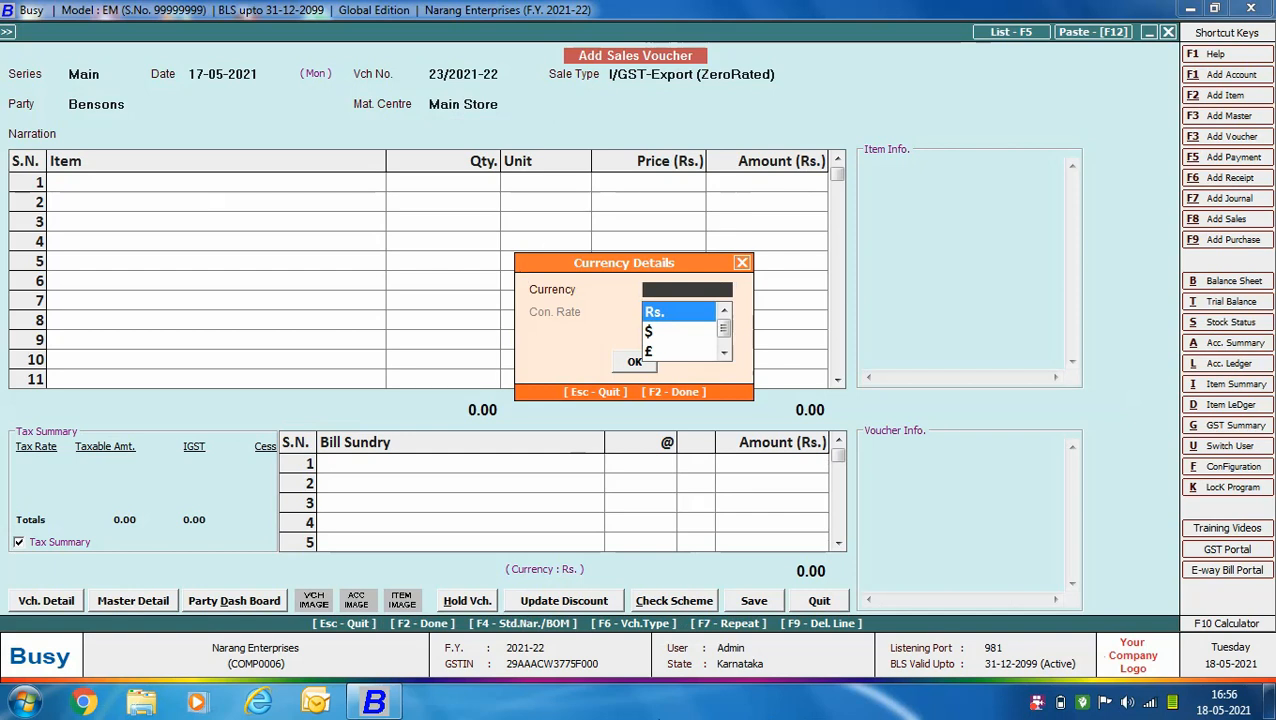
{"action": "key", "text": "Down"}
{"action": "key", "text": "Return"}
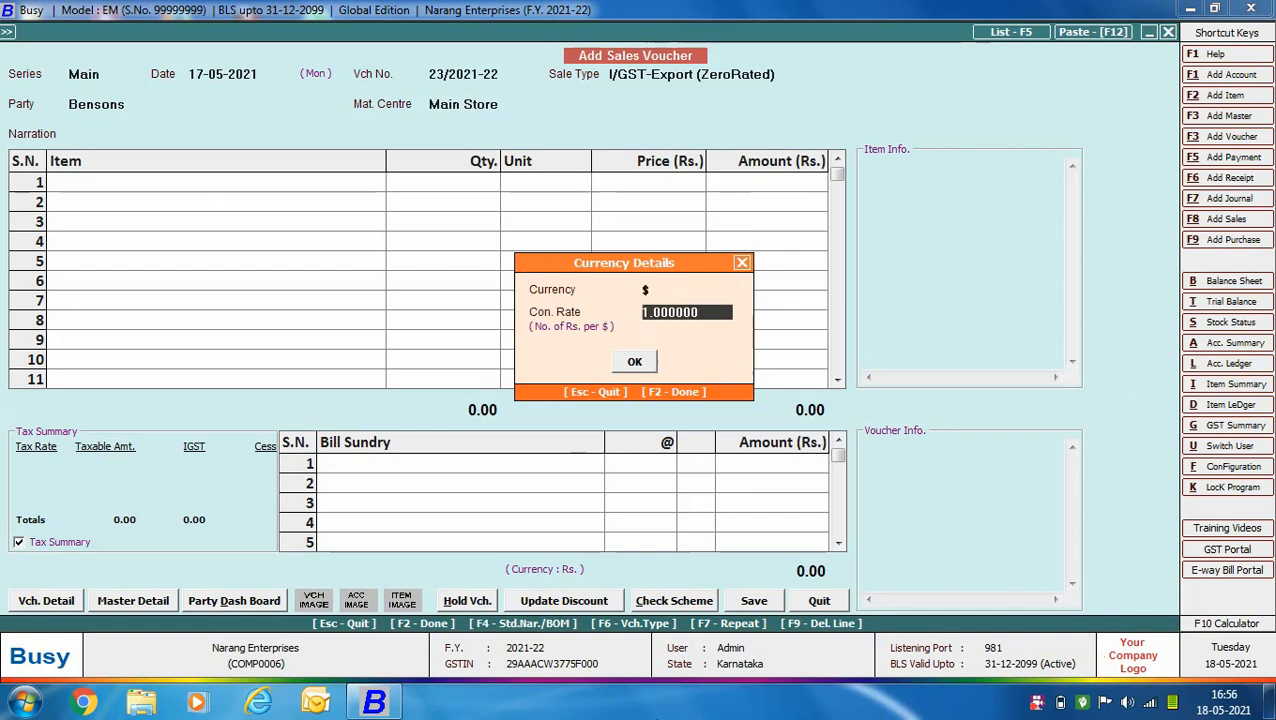
{"action": "type", "text": "73"}
{"action": "key", "text": "Return"}
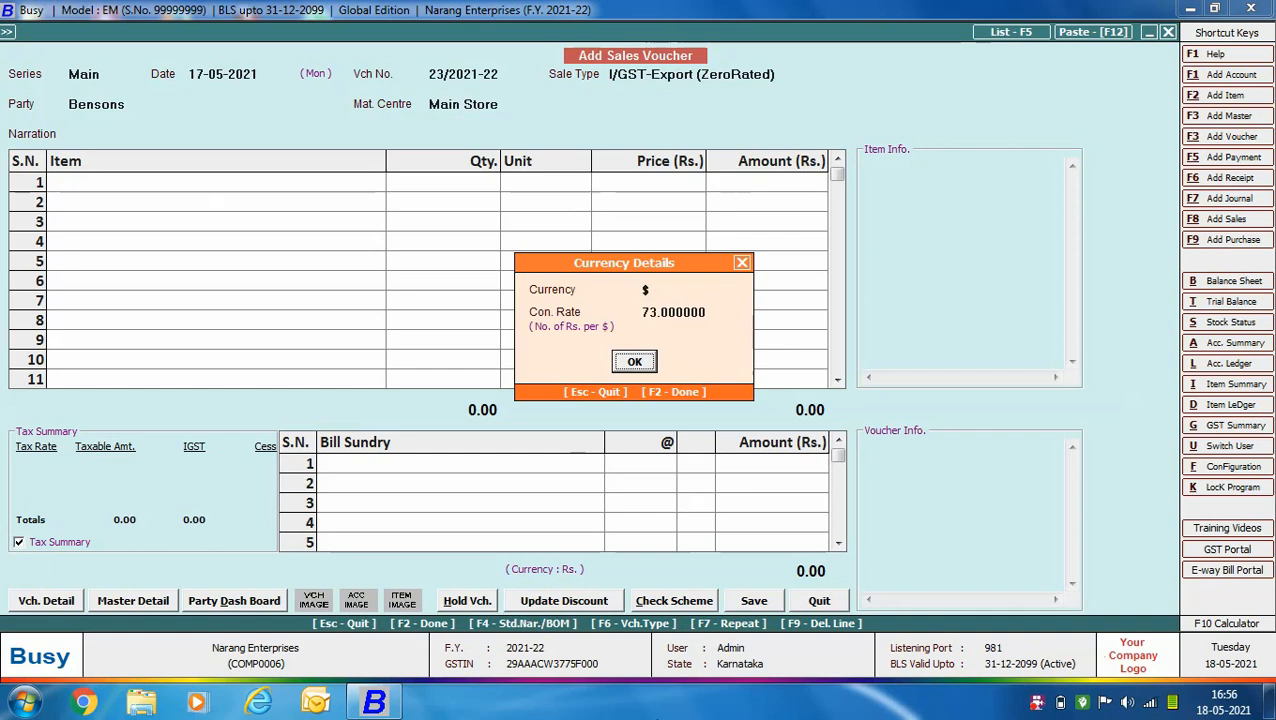
{"action": "key", "text": "Return"}
{"action": "key", "text": "Return"}
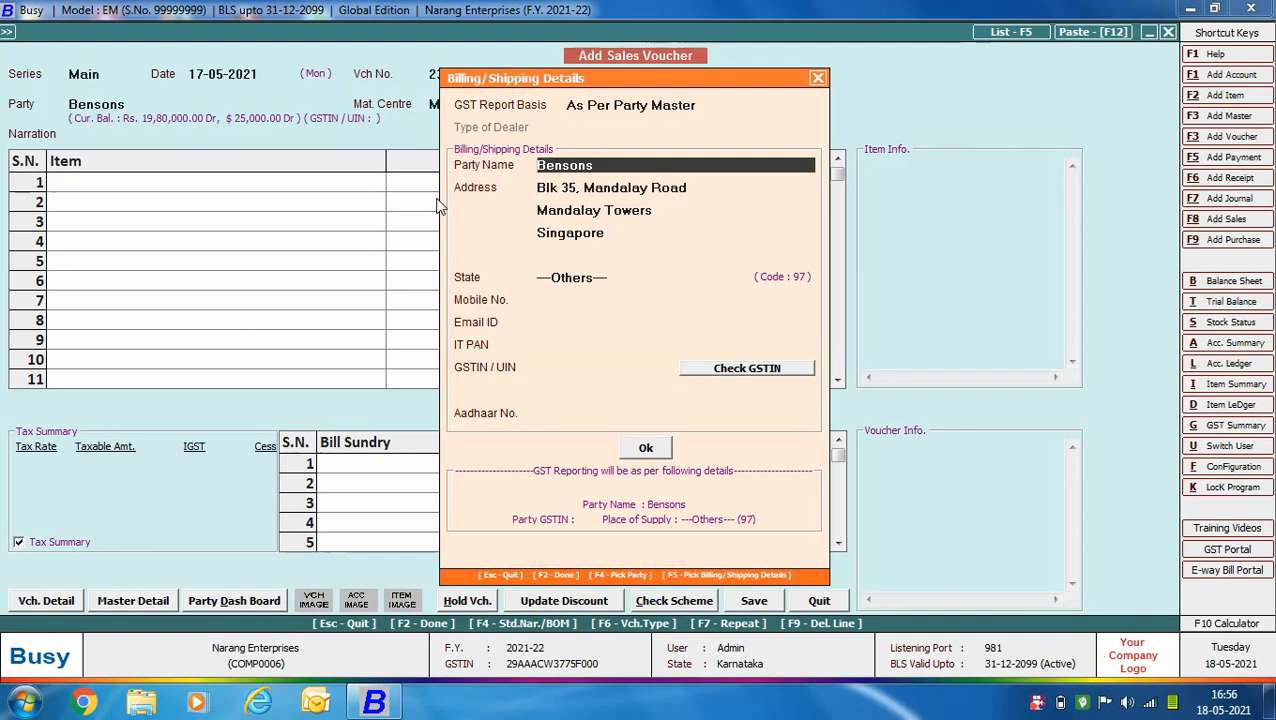
- Go through the billing and shipping details of Bensons and accept them as per the party master
{"action": "key", "text": "Return"}
{"action": "key", "text": "Return"}
{"action": "key", "text": "Return"}
{"action": "key", "text": "Return"}
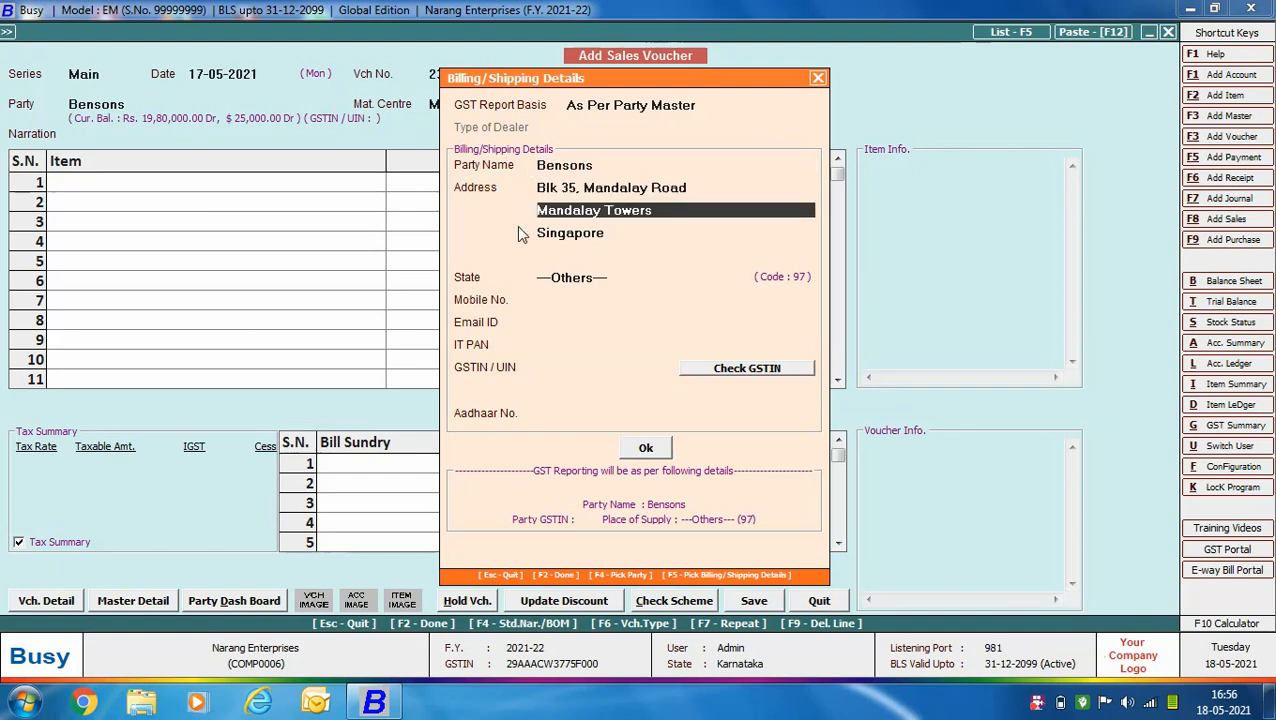
{"action": "key", "text": "Return"}
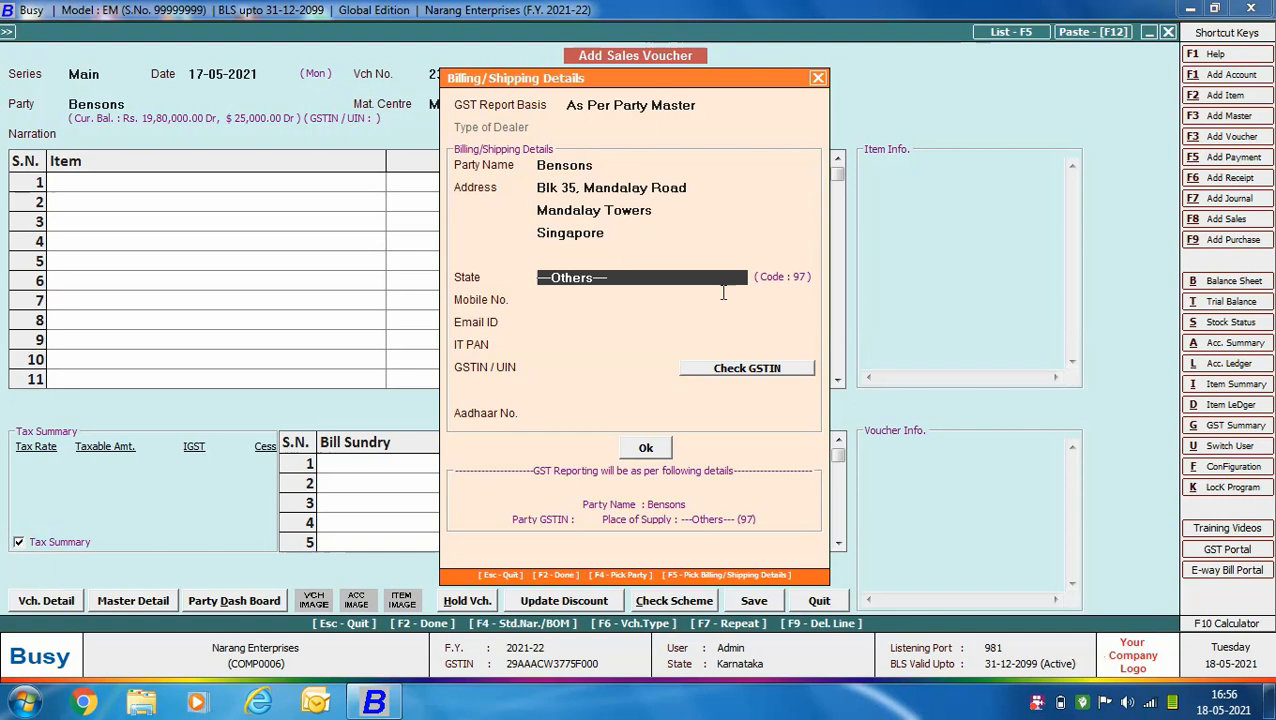
{"action": "left_click", "coordinate": [646, 447]}
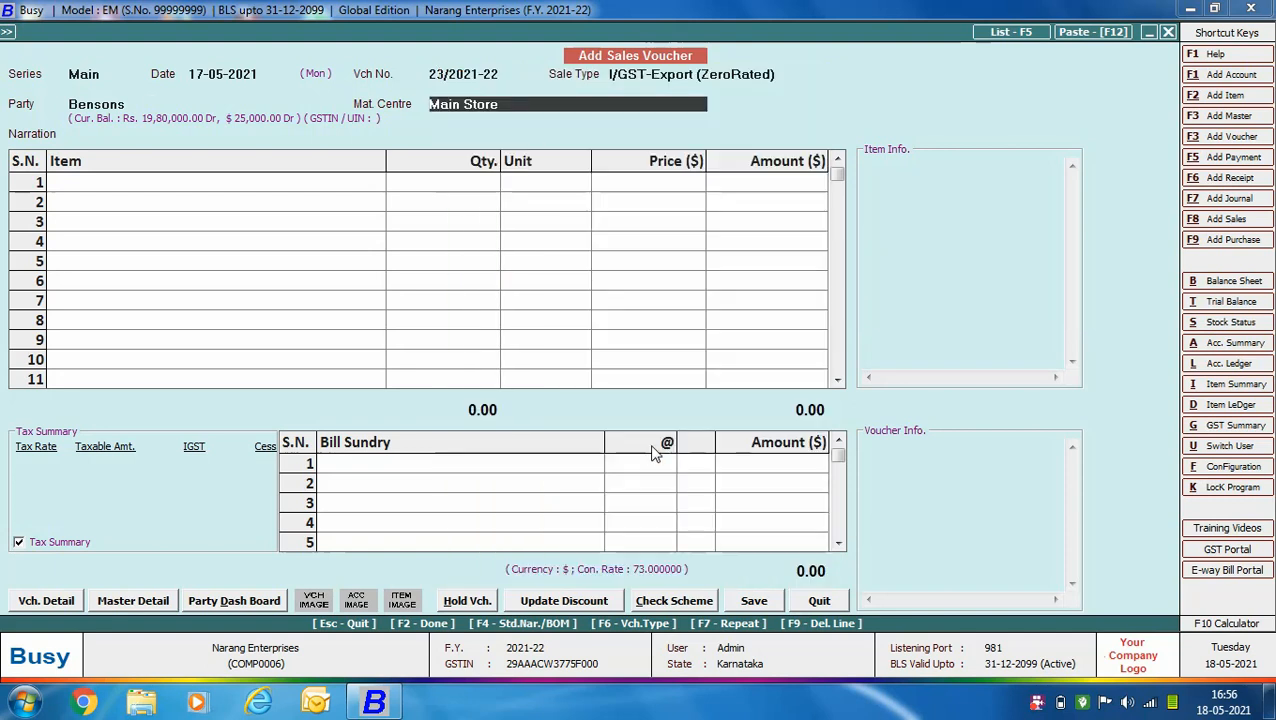
- Examine the address, station and PIN code in the account master of Bensons and return to the voucher without saving
{"action": "key", "text": "alt+m"}
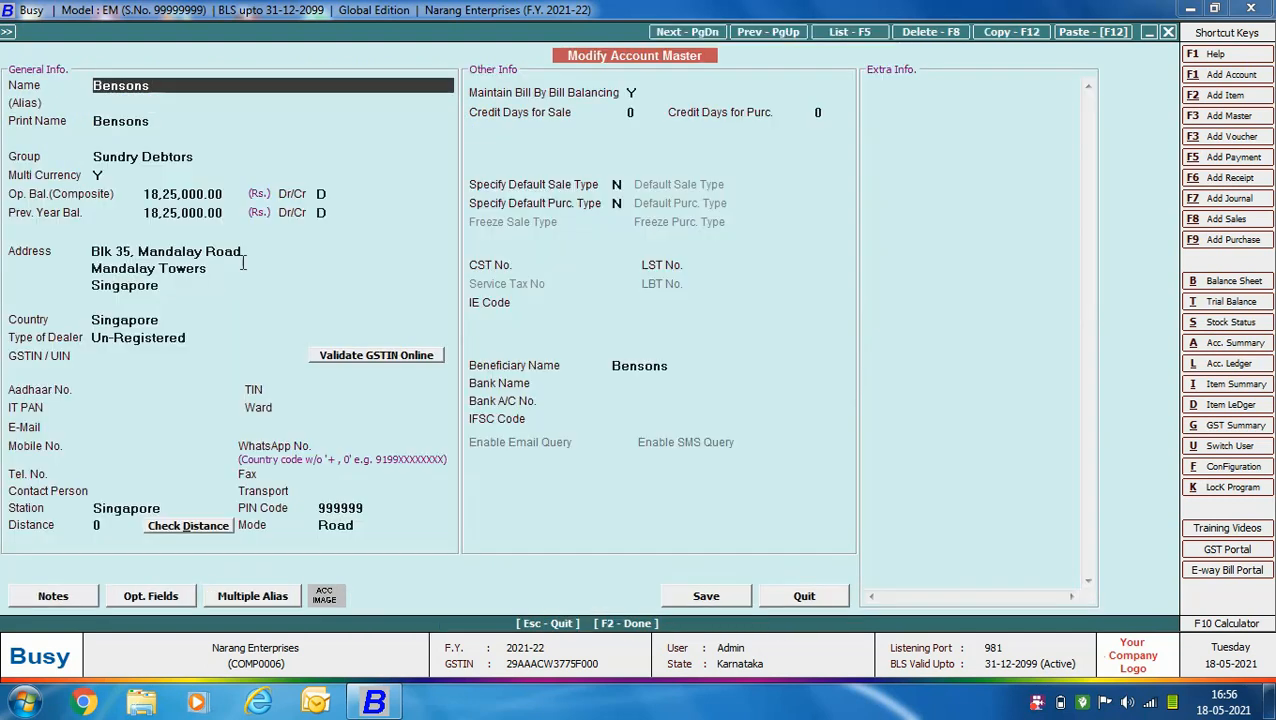
{"action": "left_click", "coordinate": [243, 256]}
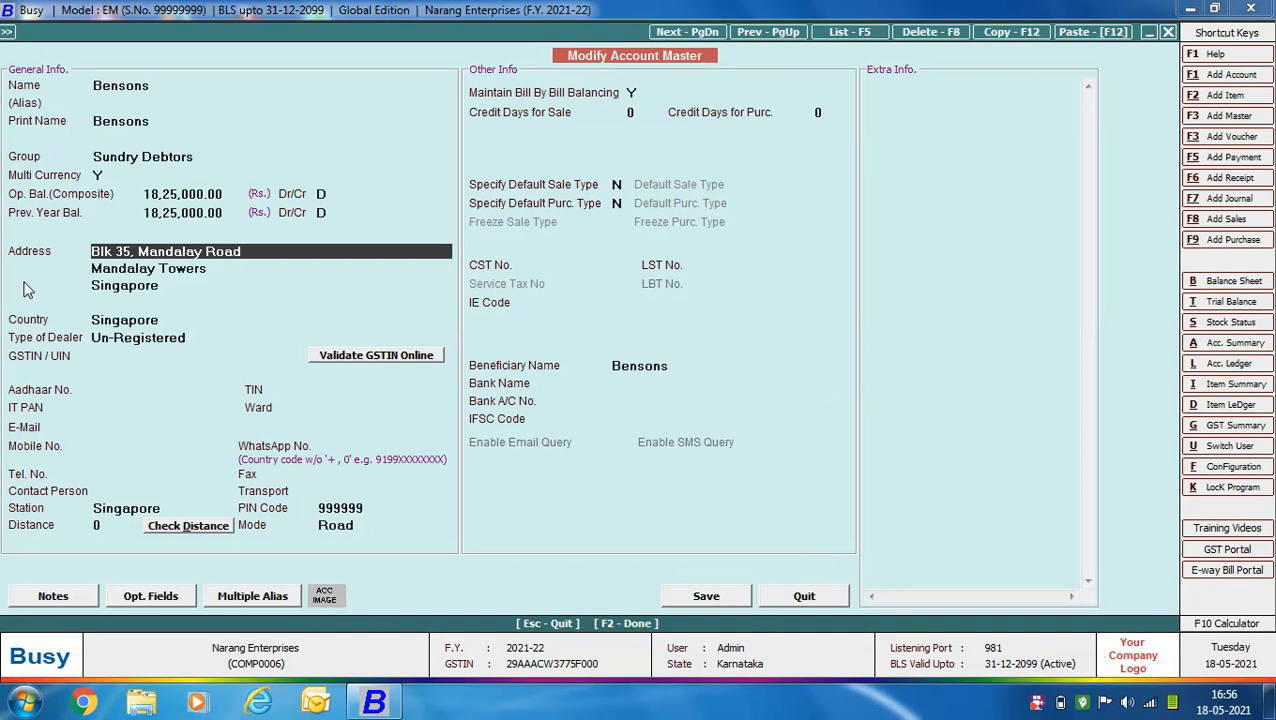
{"action": "left_click", "coordinate": [185, 508]}
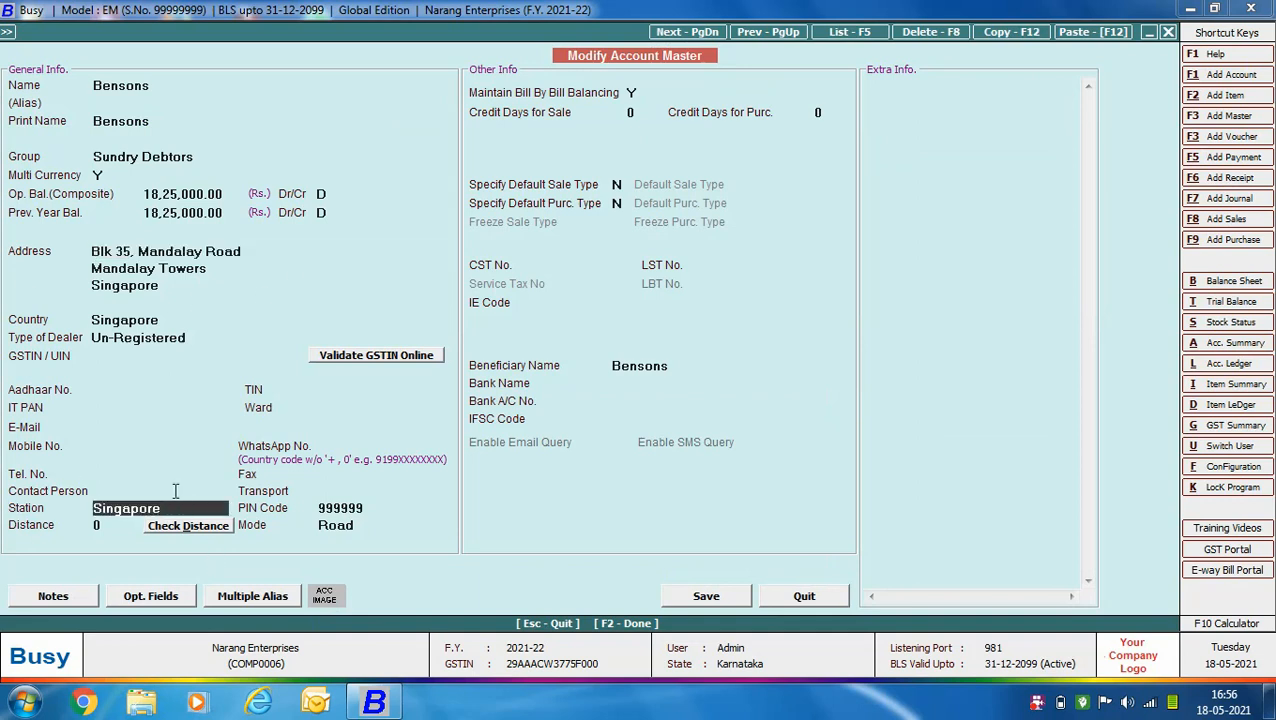
{"action": "left_click", "coordinate": [392, 512]}
{"action": "left_click", "coordinate": [804, 596]}
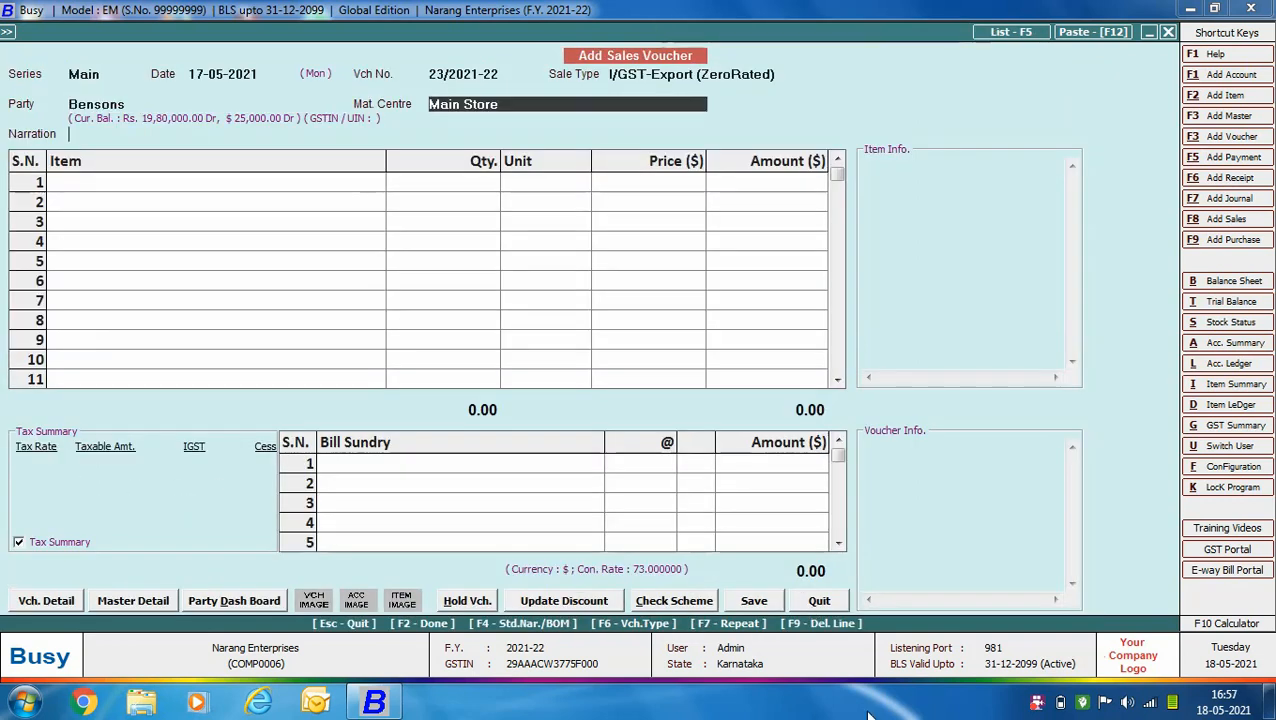
- Add 15 Pcs. of Godrej Regrigerator 255 Litre at a price of $480 and finish the item entry
{"action": "key", "text": "Return"}
{"action": "type", "text": "go"}
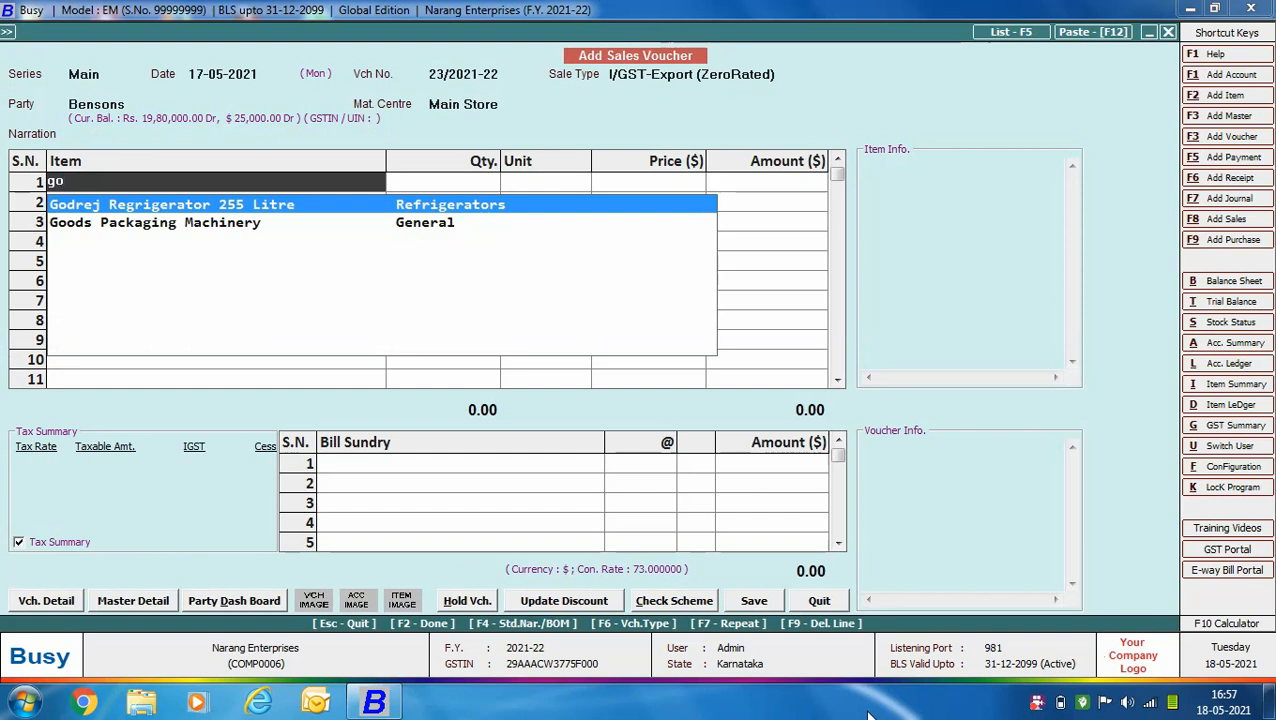
{"action": "key", "text": "Return"}
{"action": "type", "text": "15"}
{"action": "key", "text": "Return"}
{"action": "key", "text": "Return"}
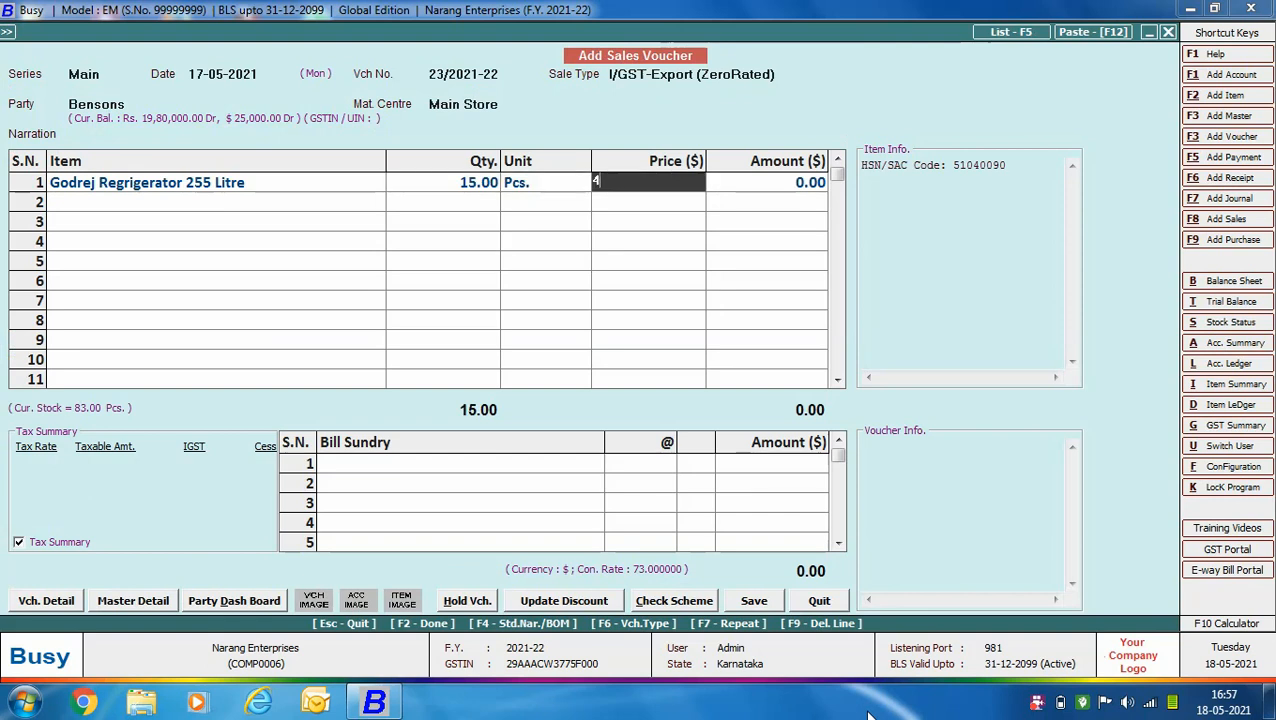
{"action": "type", "text": "480"}
{"action": "key", "text": "Return"}
{"action": "key", "text": "Return"}
{"action": "key", "text": "Return"}
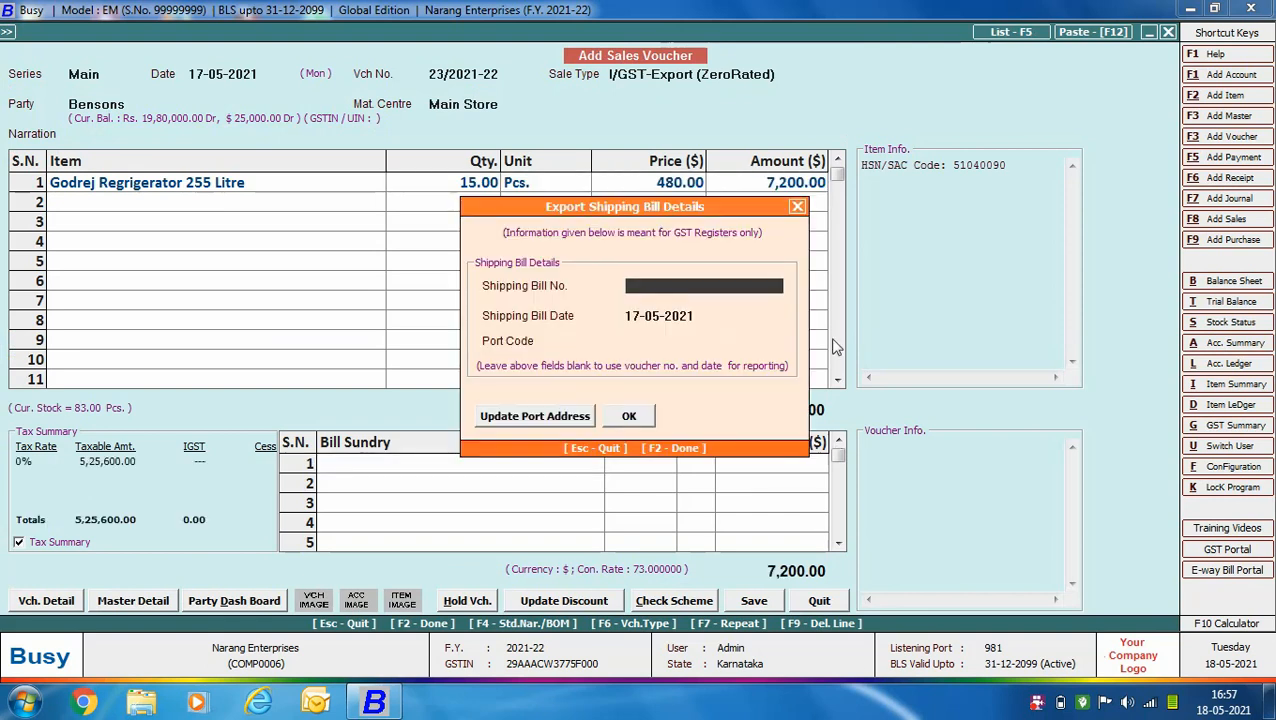
- Fill in the export shipping bill details with bill number 34561, date 17-05-2021 and port code INBLR4
{"action": "type", "text": "34561"}
{"action": "key", "text": "Return"}
{"action": "key", "text": "Return"}
{"action": "type", "text": "INBLR4"}
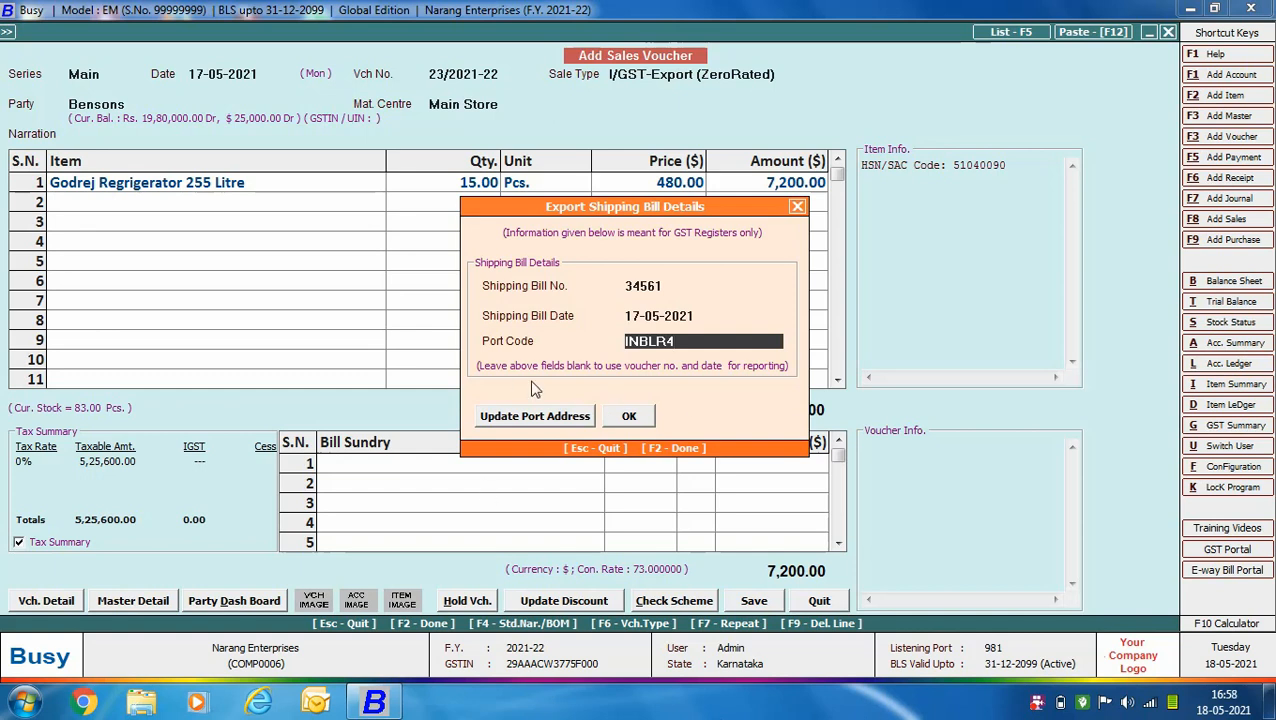
- Check the port address details stored for INBLR4, leave them as they are, and accept the export shipping bill details
{"action": "left_click", "coordinate": [517, 417]}
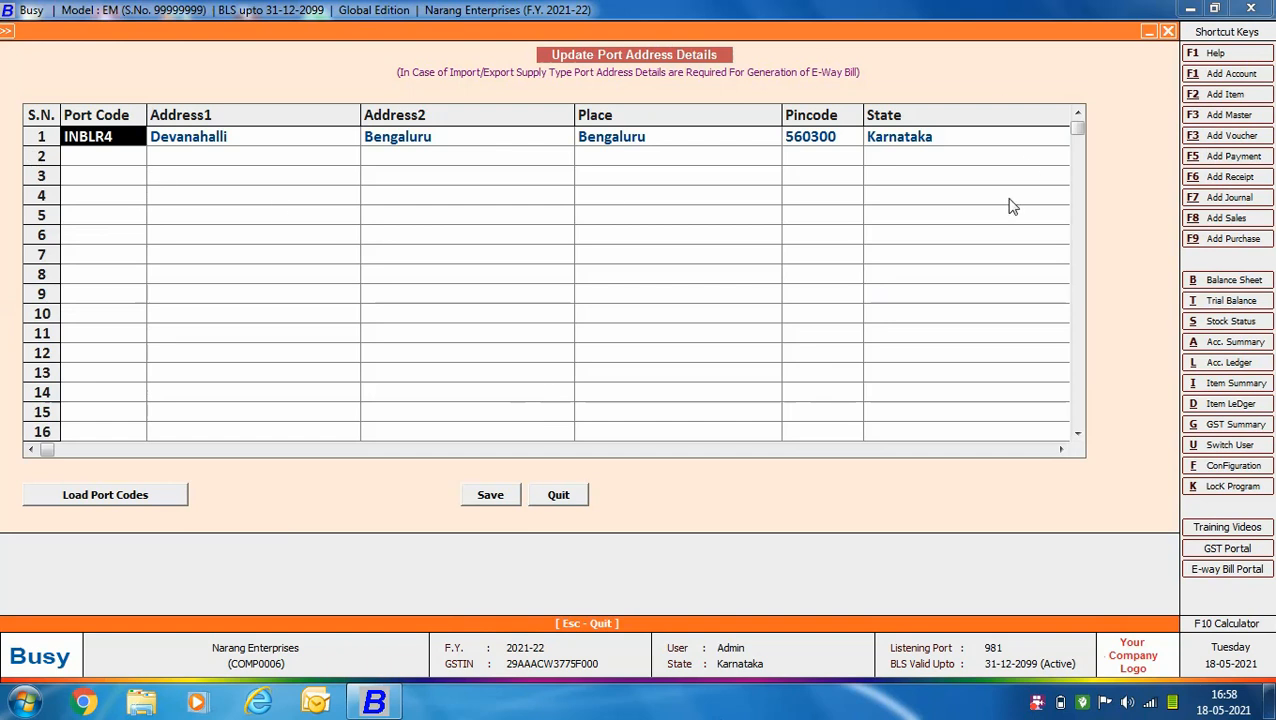
{"action": "left_click", "coordinate": [541, 495]}
{"action": "left_click", "coordinate": [635, 418]}
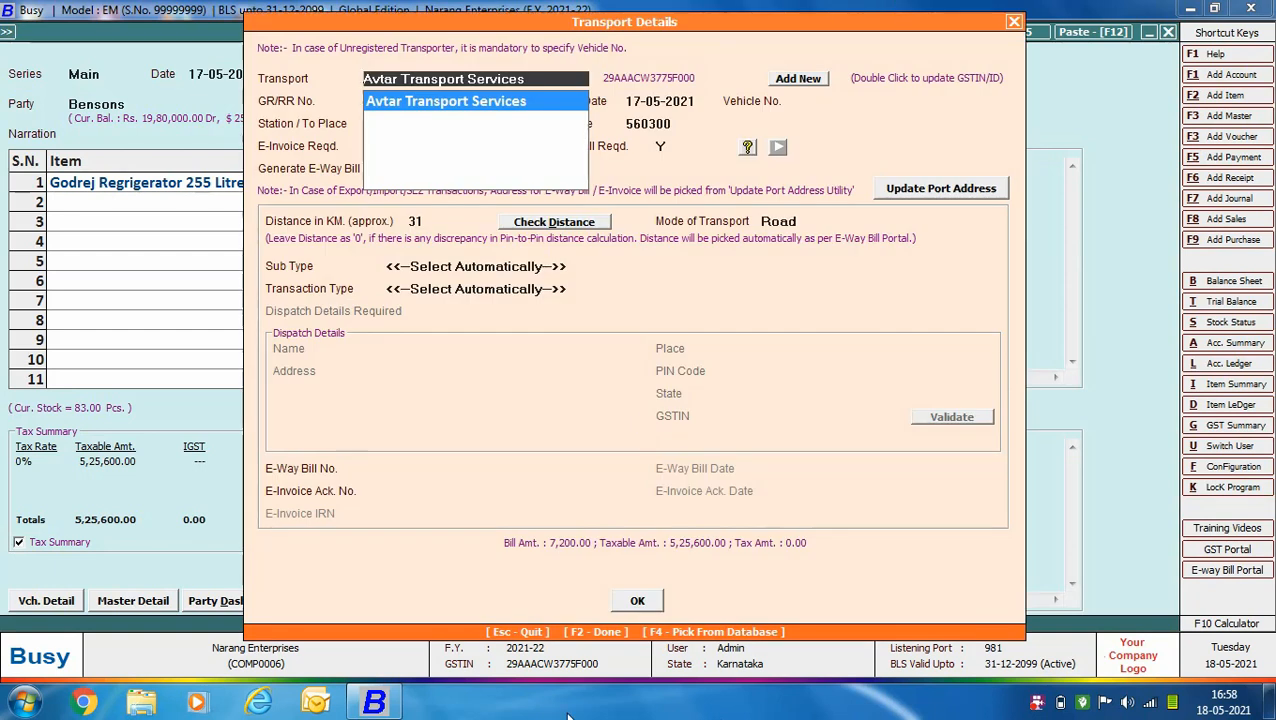
- Set the transport to Avtar Transport Services with GR/RR number 98711, date 17-05-2021 and vehicle number KA12KA1234
{"action": "key", "text": "Return"}
{"action": "type", "text": "98711"}
{"action": "key", "text": "Return"}
{"action": "key", "text": "Return"}
{"action": "type", "text": "KA12KA1234"}
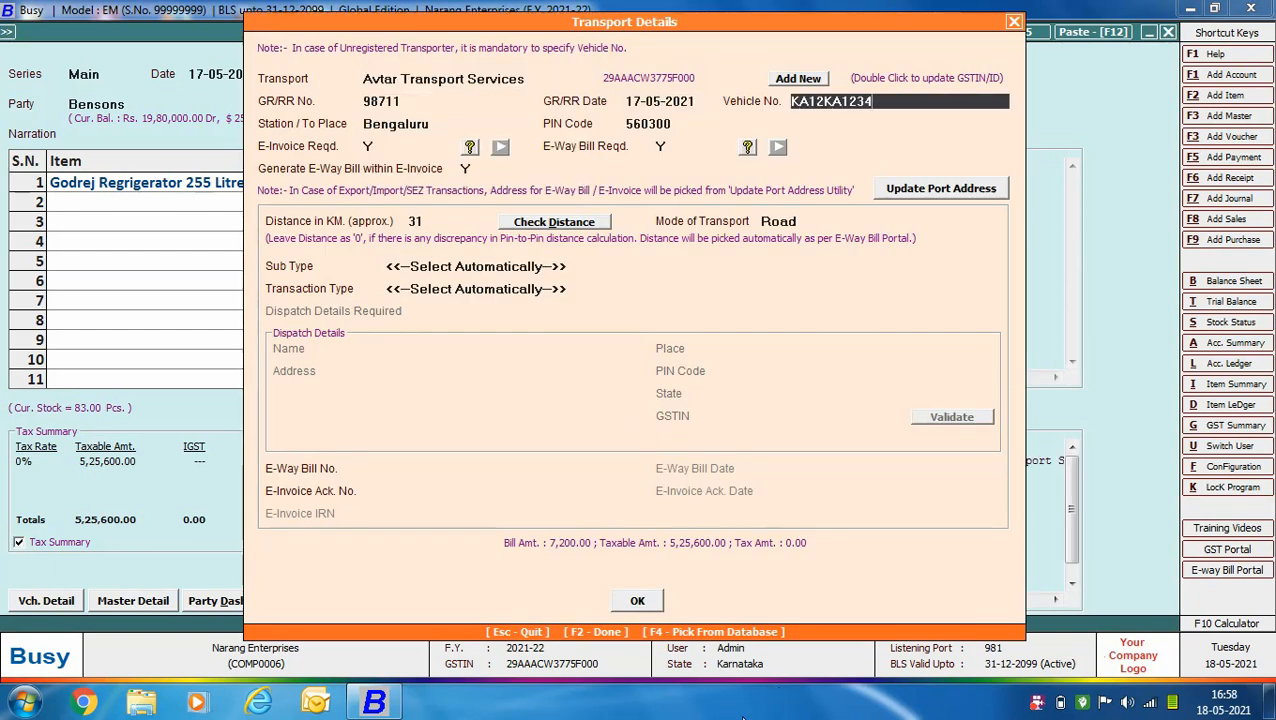
{"action": "key", "text": "Return"}
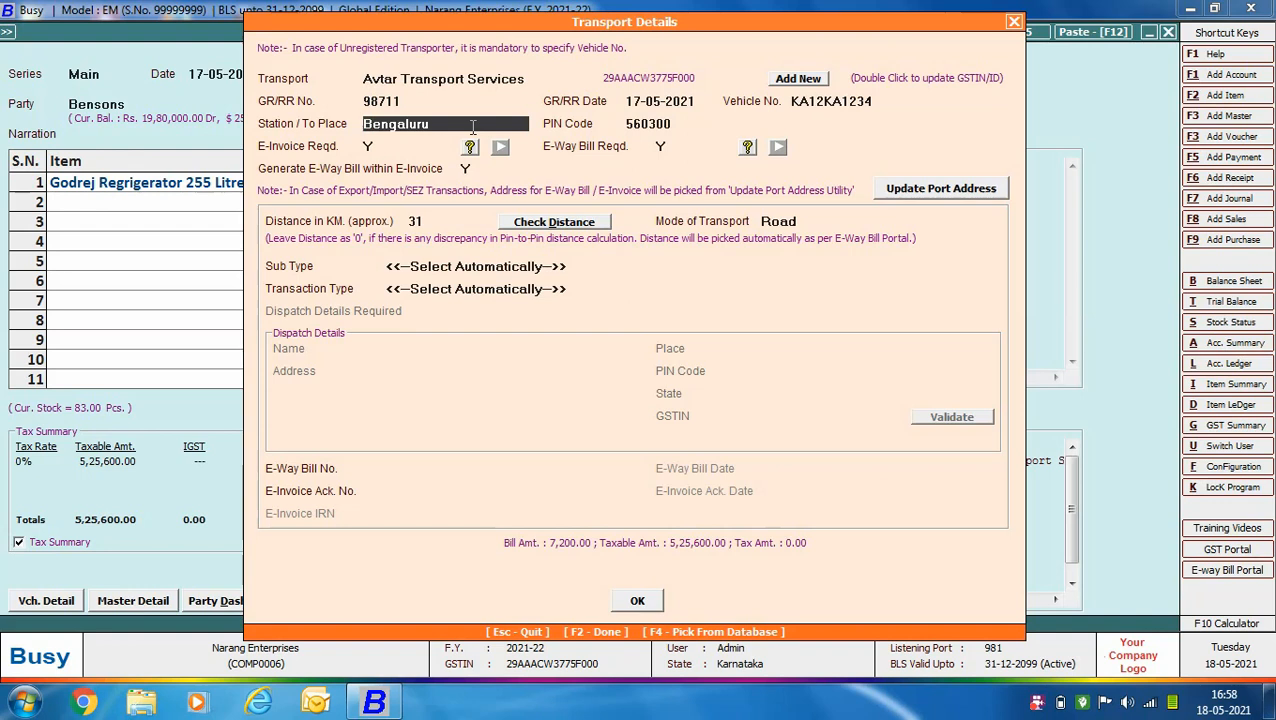
- Keep Bengaluru and its PIN code as the destination, and Y for E-Invoice, E-Way Bill and generating the E-Way Bill within the E-Invoice
{"action": "key", "text": "Return"}
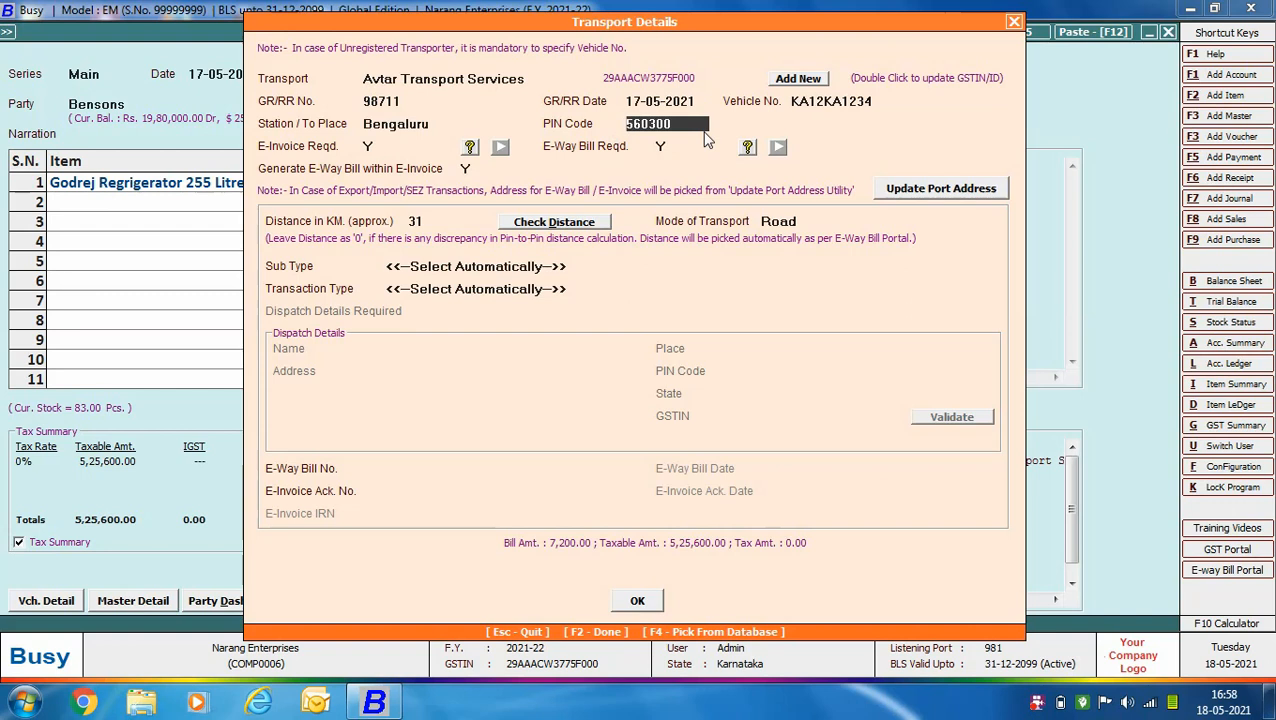
{"action": "key", "text": "Return"}
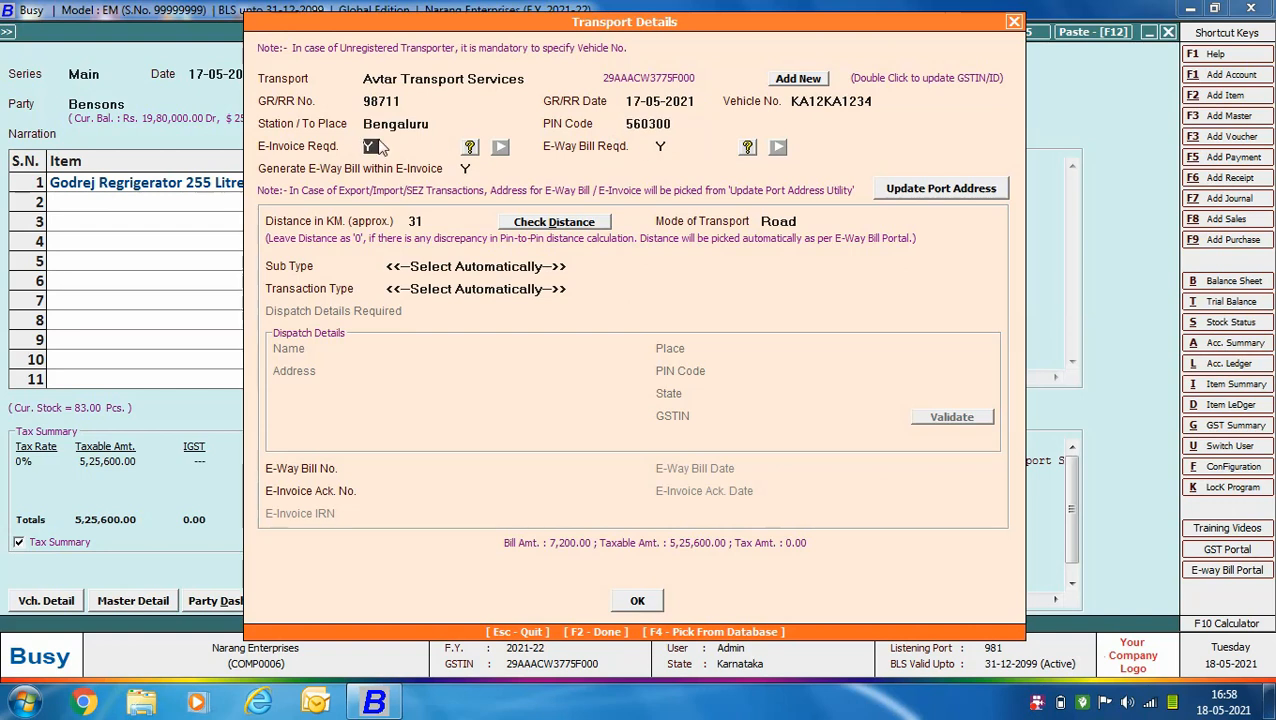
{"action": "key", "text": "Return"}
{"action": "key", "text": "Return"}
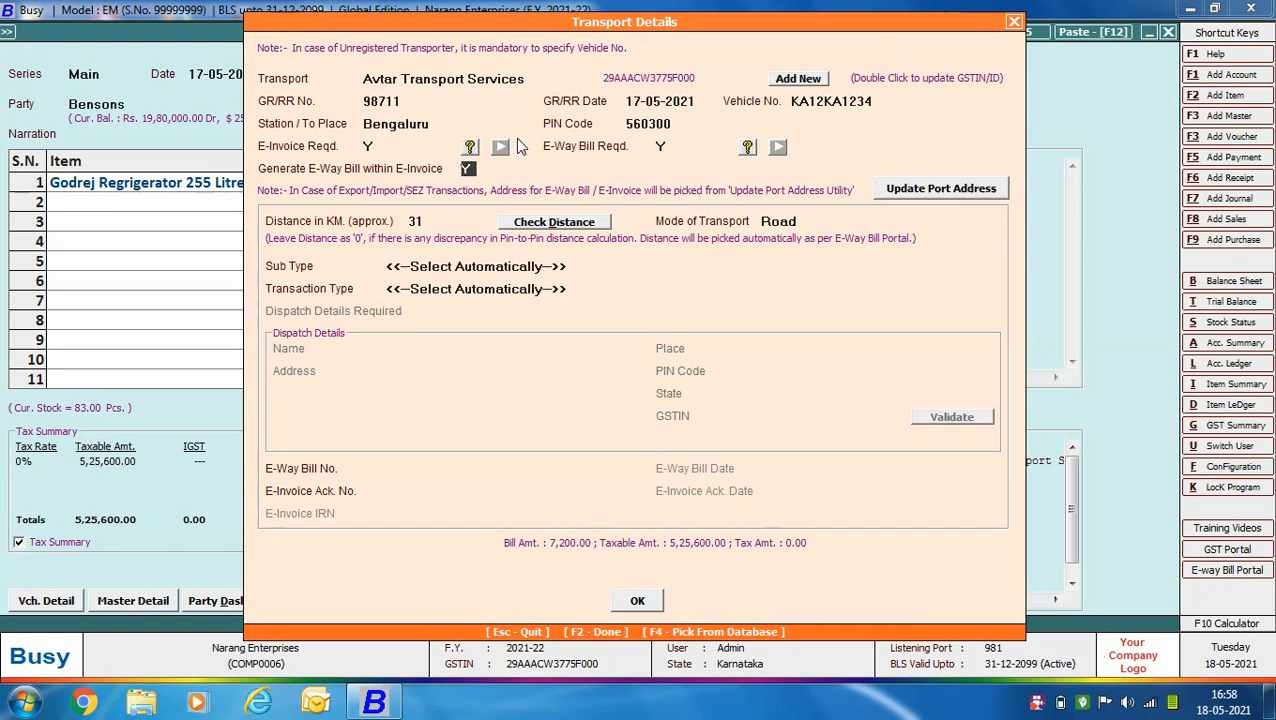
{"action": "key", "text": "Return"}
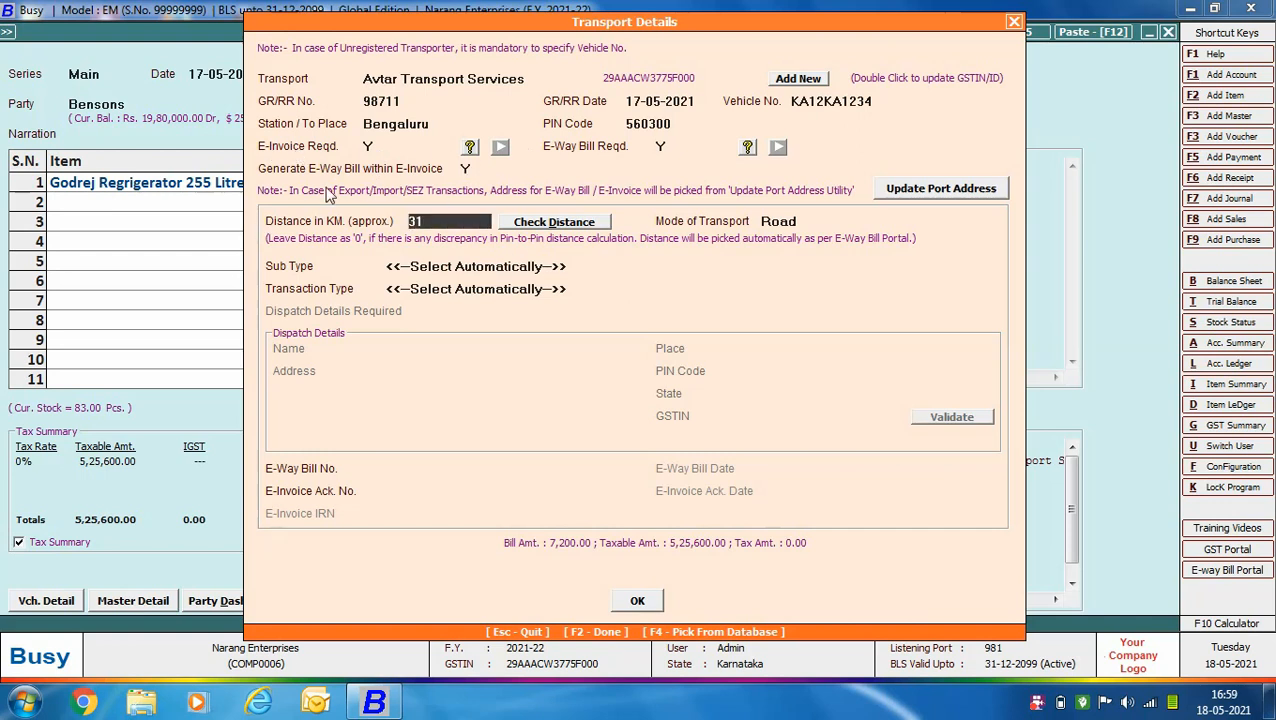
- Check the transport distance without updating it, and keep Road as the mode with automatically selected sub type and transaction type
{"action": "left_click", "coordinate": [533, 226]}
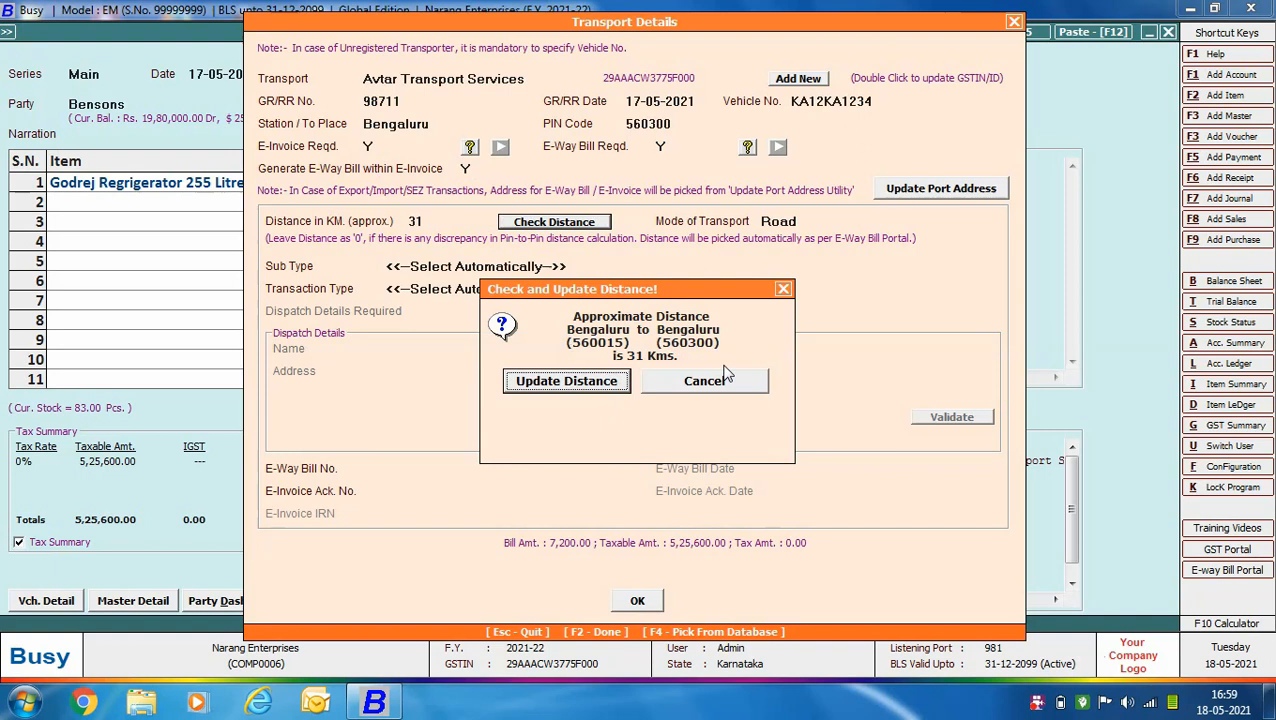
{"action": "left_click", "coordinate": [783, 290]}
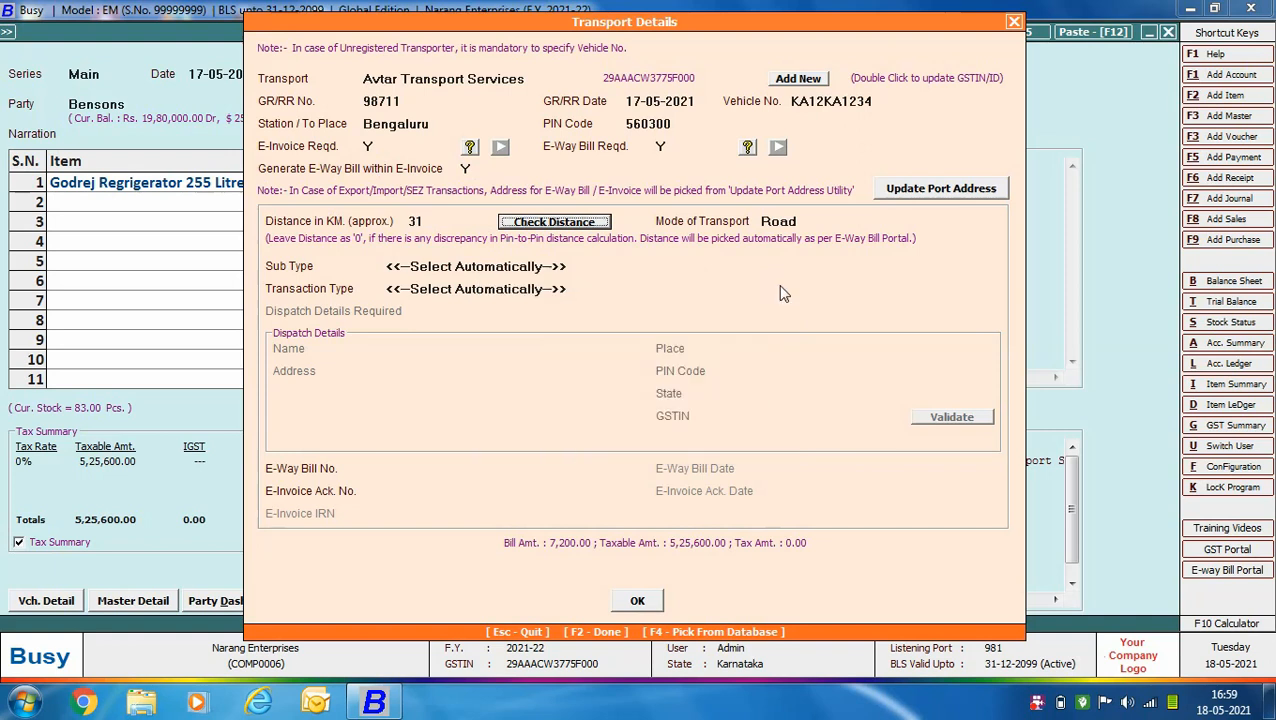
{"action": "left_click", "coordinate": [814, 215]}
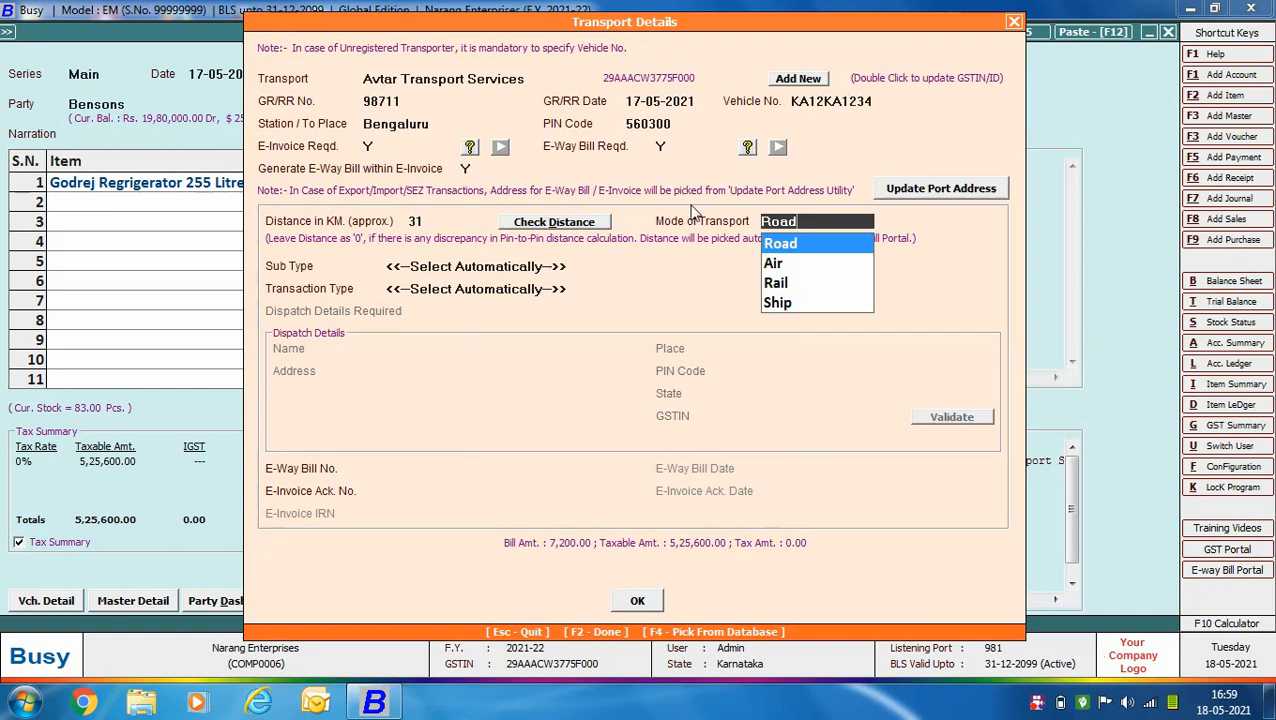
{"action": "left_click", "coordinate": [582, 269]}
{"action": "key", "text": "Return"}
{"action": "key", "text": "Return"}
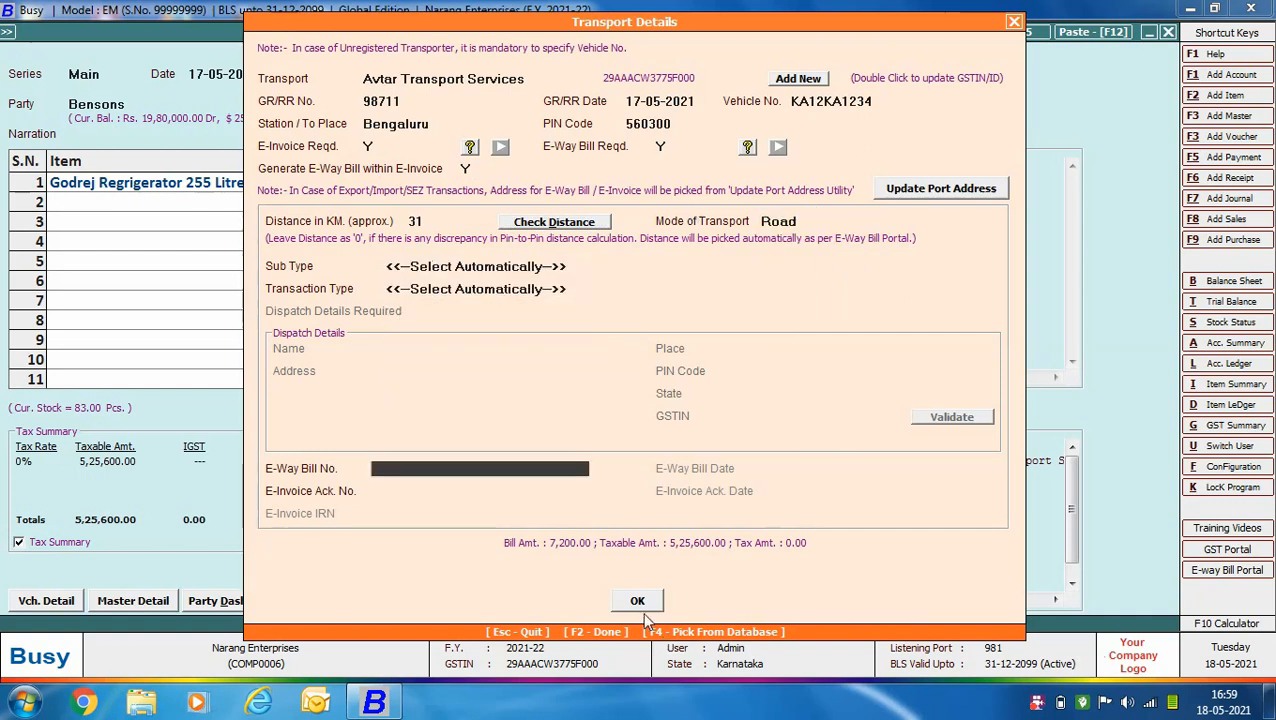
- Accept the transport details and choose automatic E-Invoice generation for the export voucher, keeping the default IRN generation options
{"action": "left_click", "coordinate": [627, 603]}
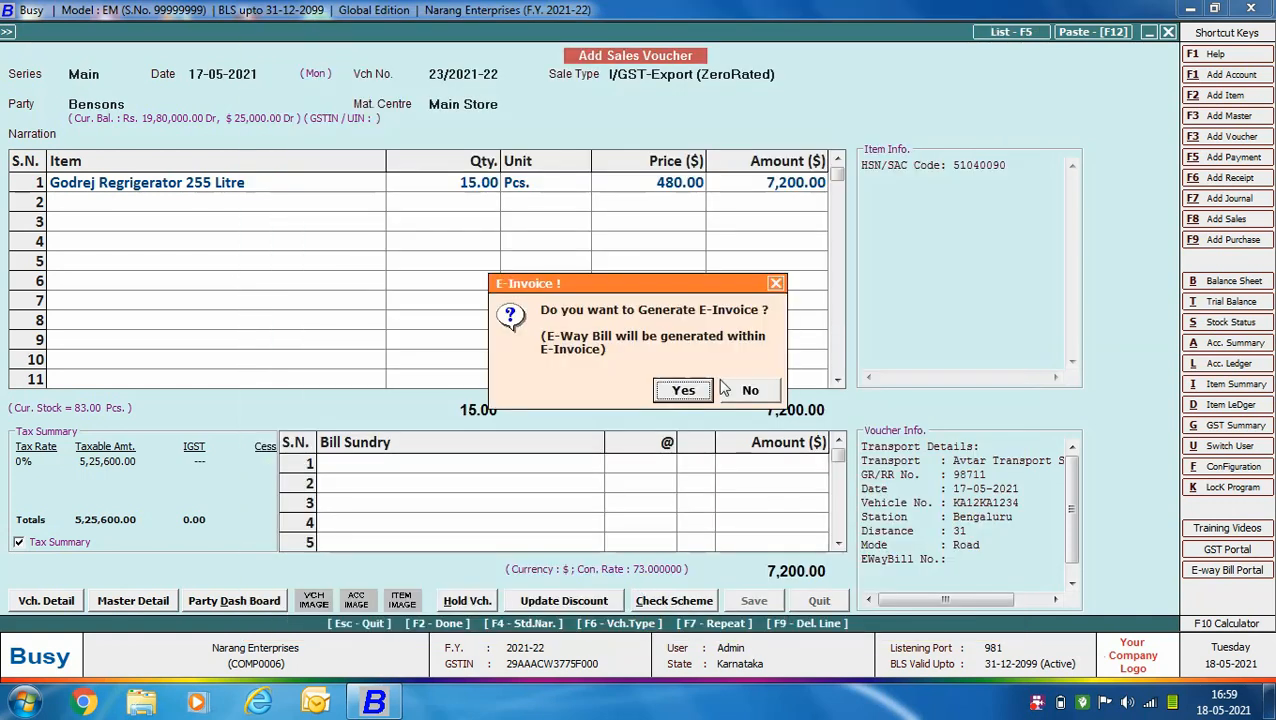
{"action": "left_click", "coordinate": [666, 390]}
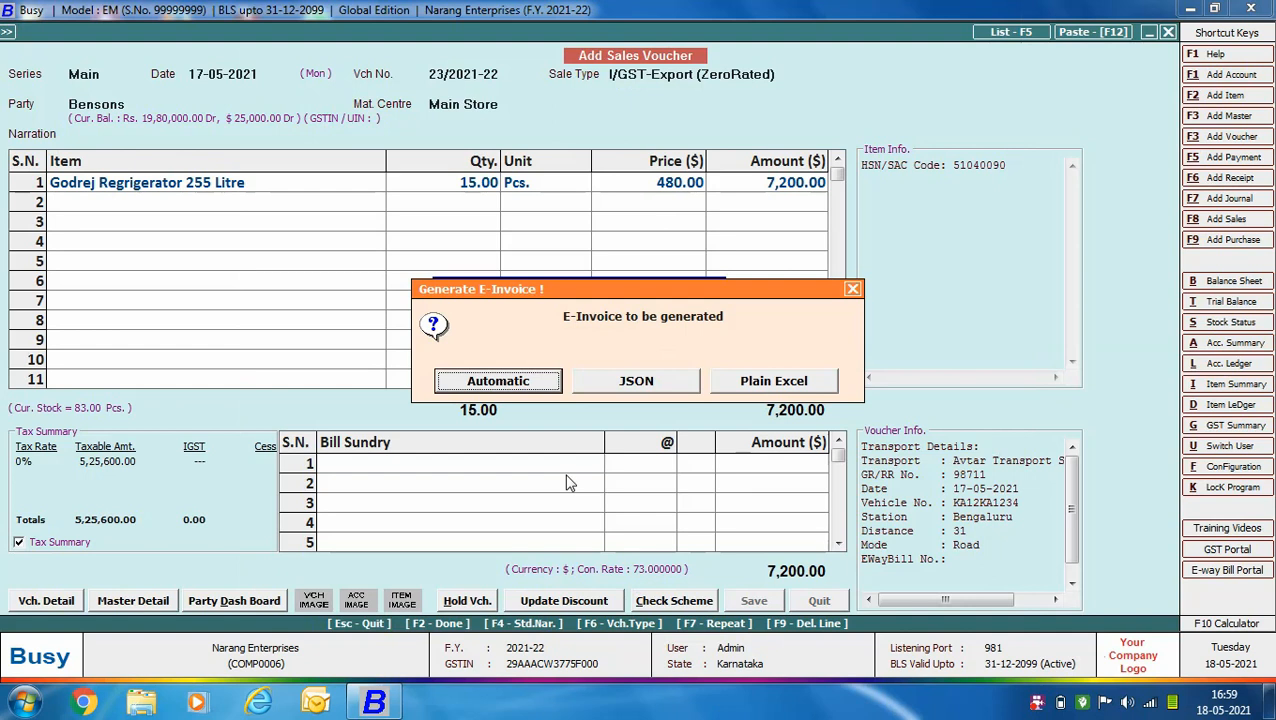
{"action": "left_click", "coordinate": [489, 379]}
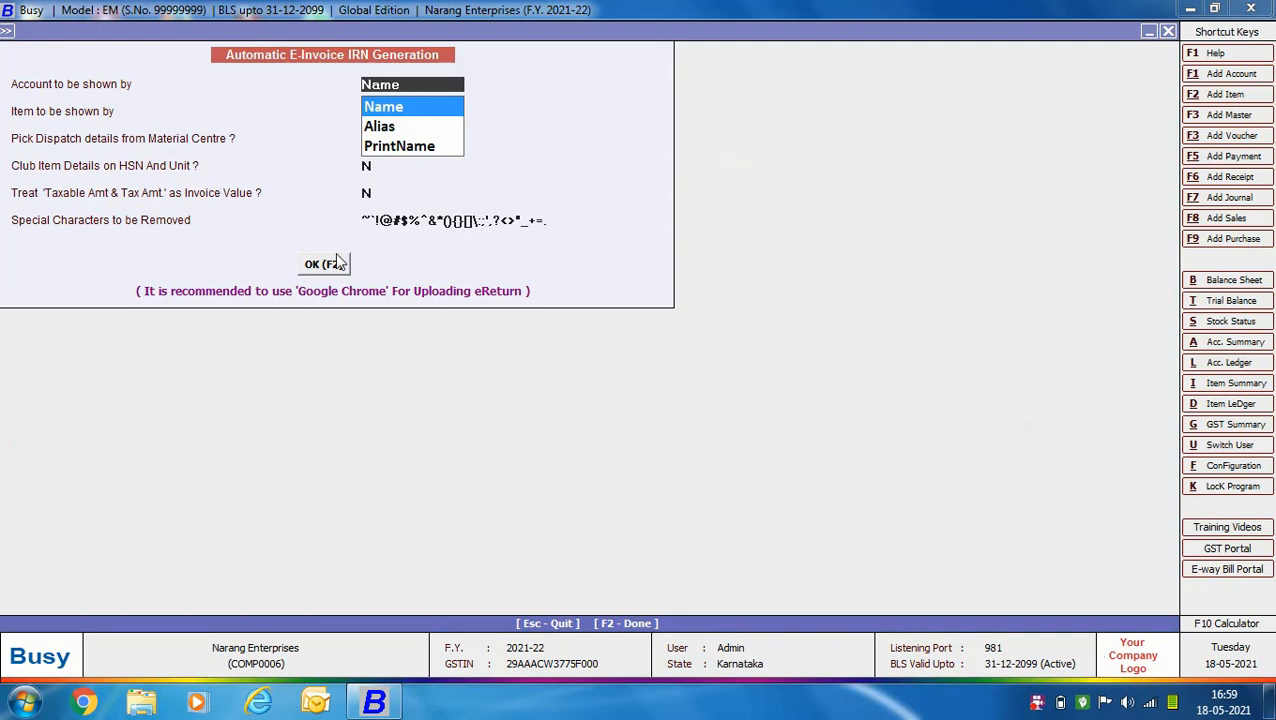
{"action": "left_click", "coordinate": [336, 264]}
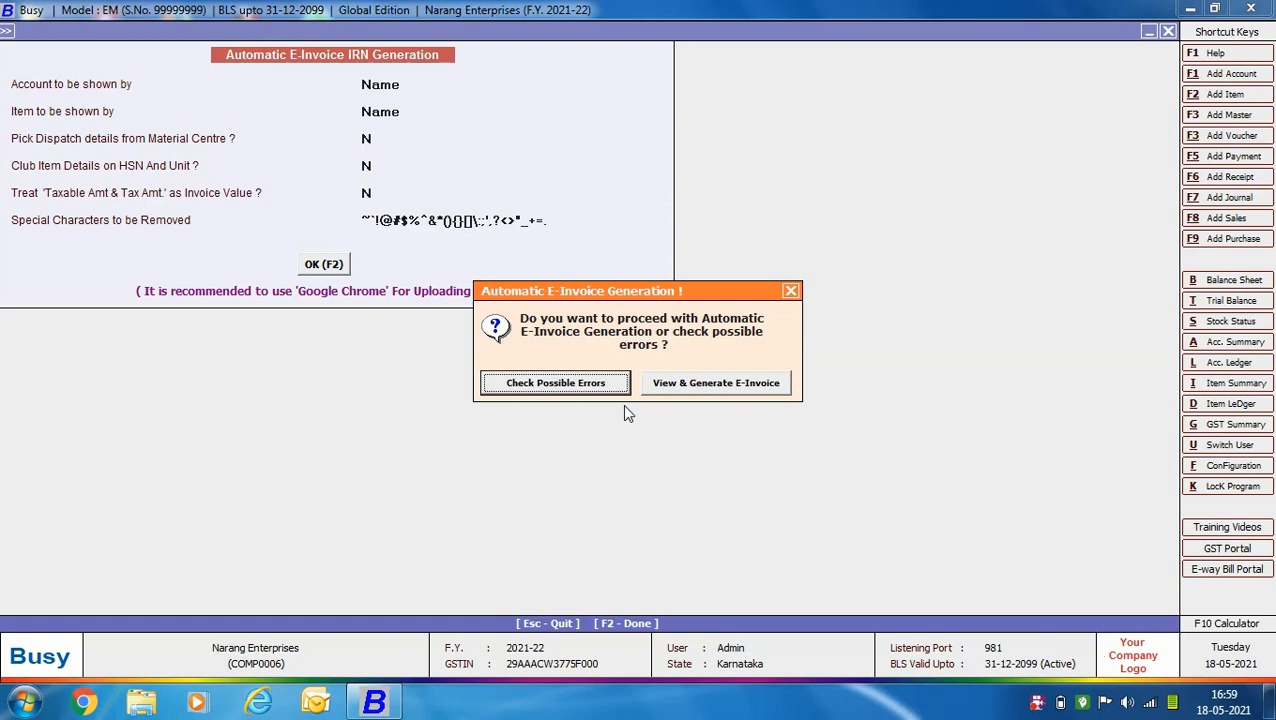
- Check the export voucher for possible errors, and generate its E-Invoice with the E-Way Bill after reviewing the E-Invoice details
{"action": "left_click", "coordinate": [527, 387]}
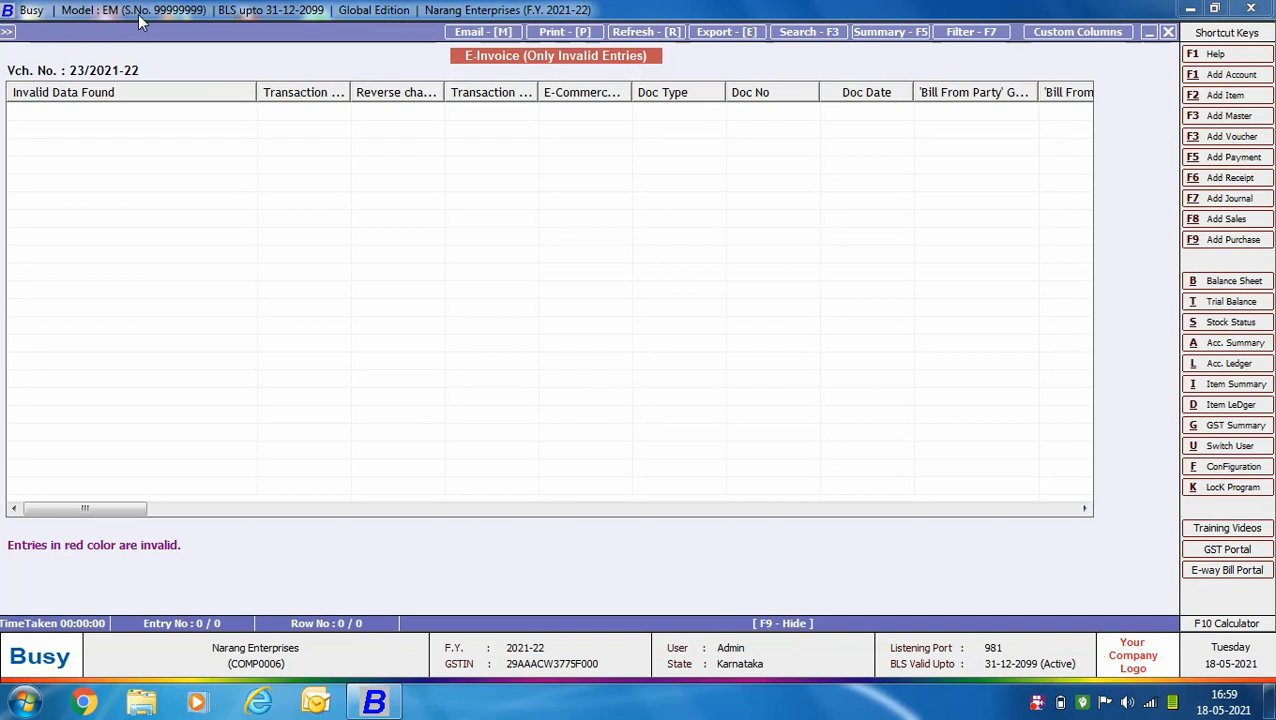
{"action": "key", "text": "Escape"}
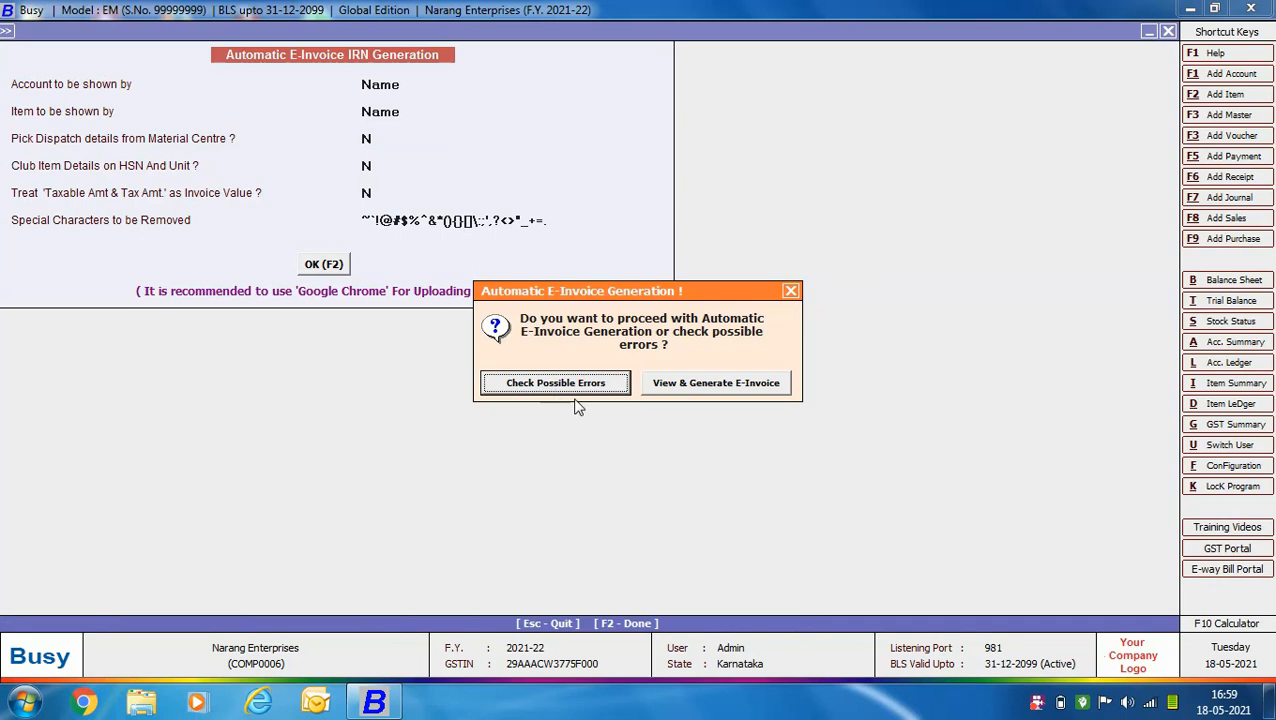
{"action": "left_click", "coordinate": [660, 380]}
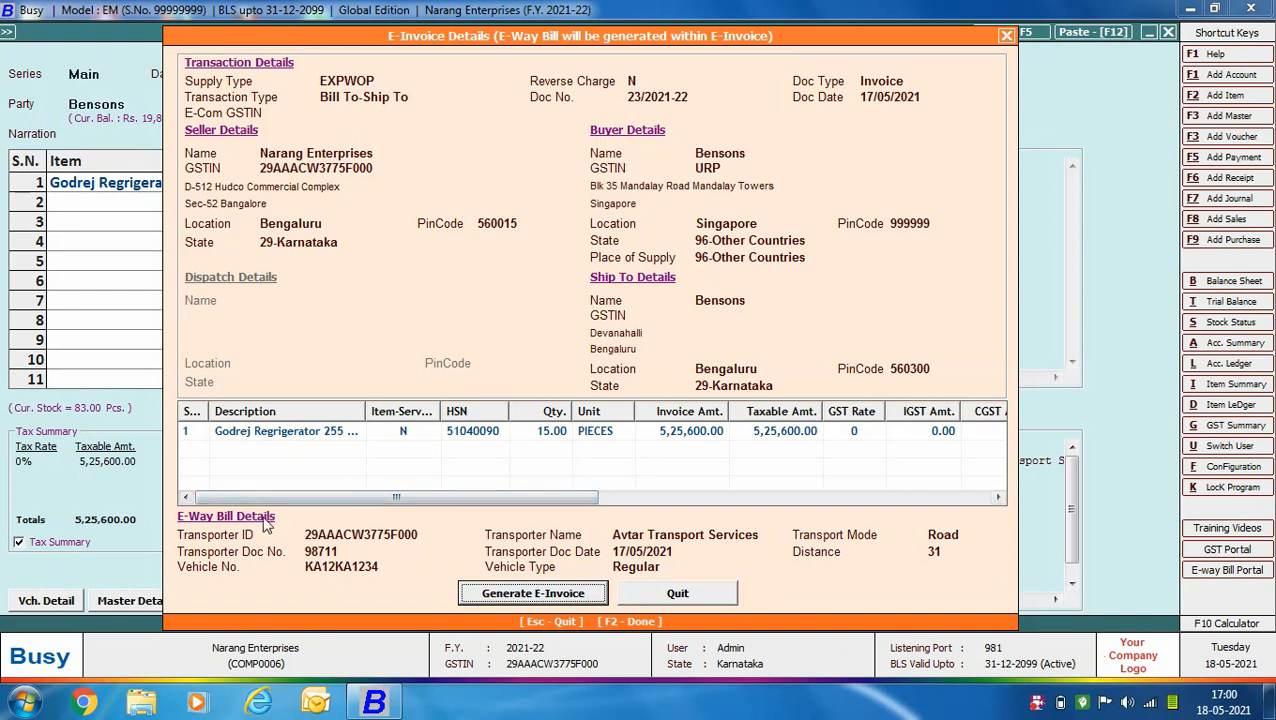
{"action": "left_click", "coordinate": [523, 596]}
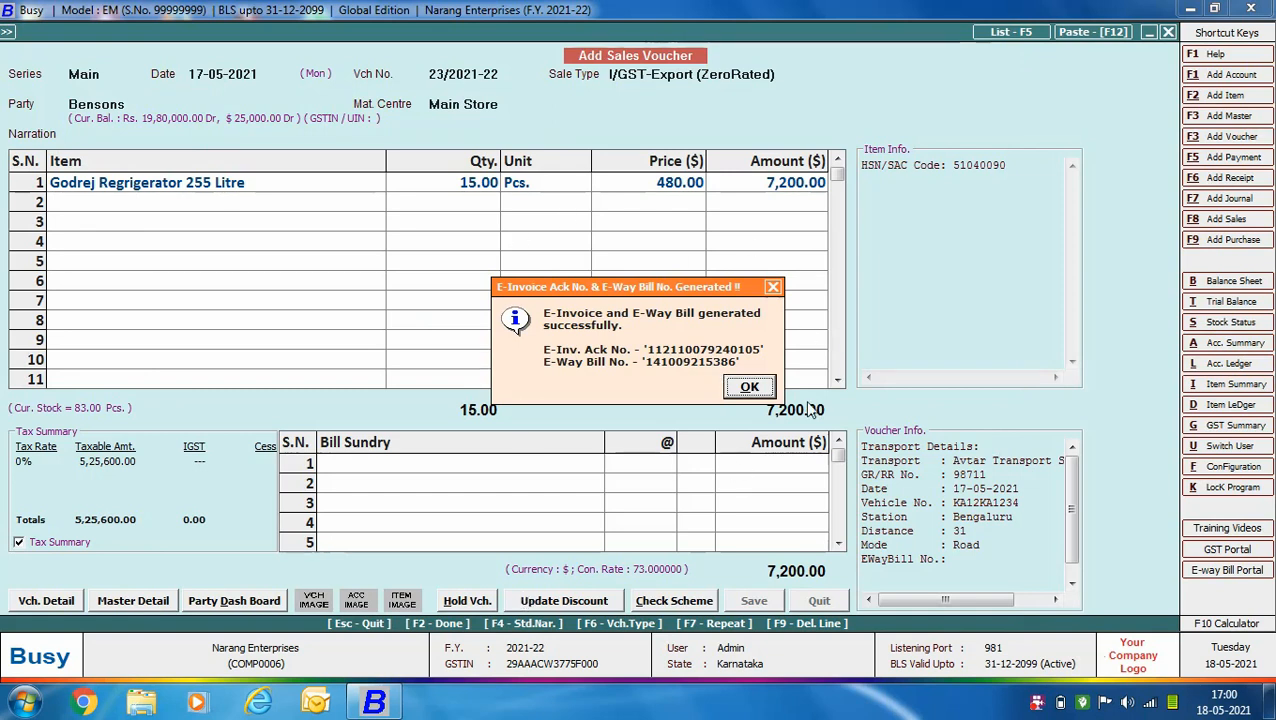
- Print the export E-Invoice as a PDF, look through its party and goods details, close it, and decline printing the E-Way Bill
{"action": "left_click", "coordinate": [757, 388]}
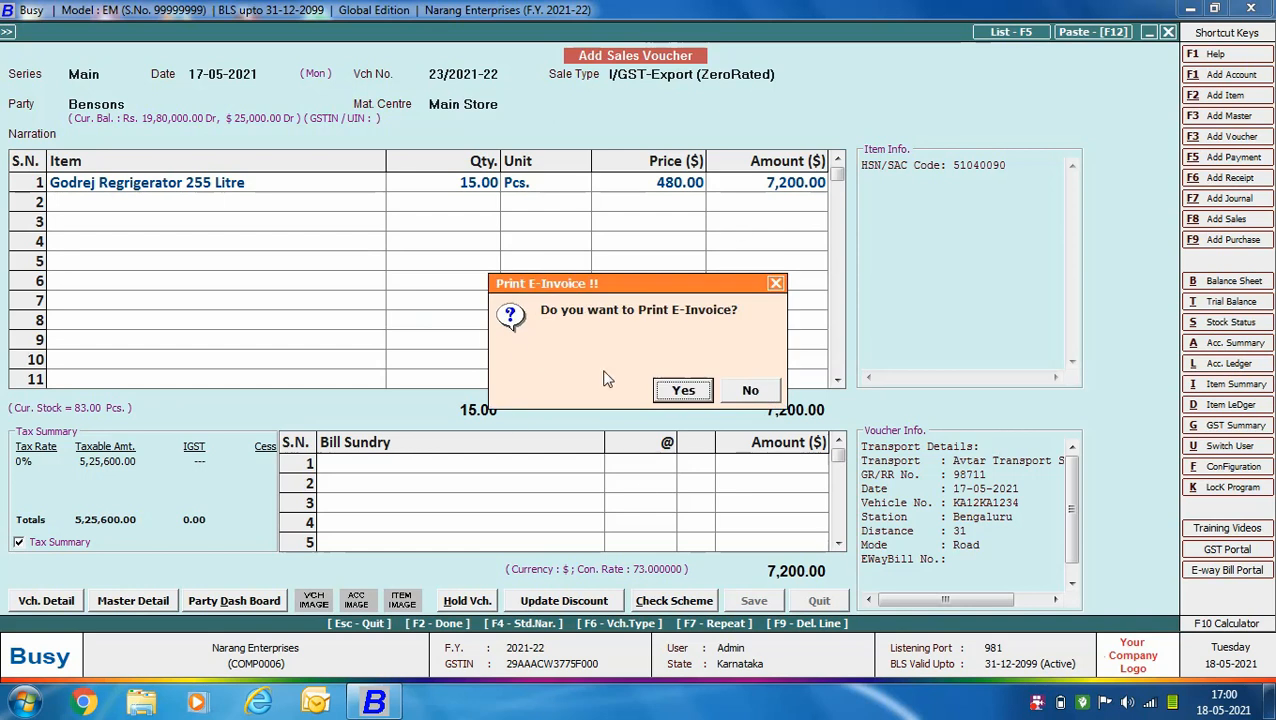
{"action": "left_click", "coordinate": [674, 390]}
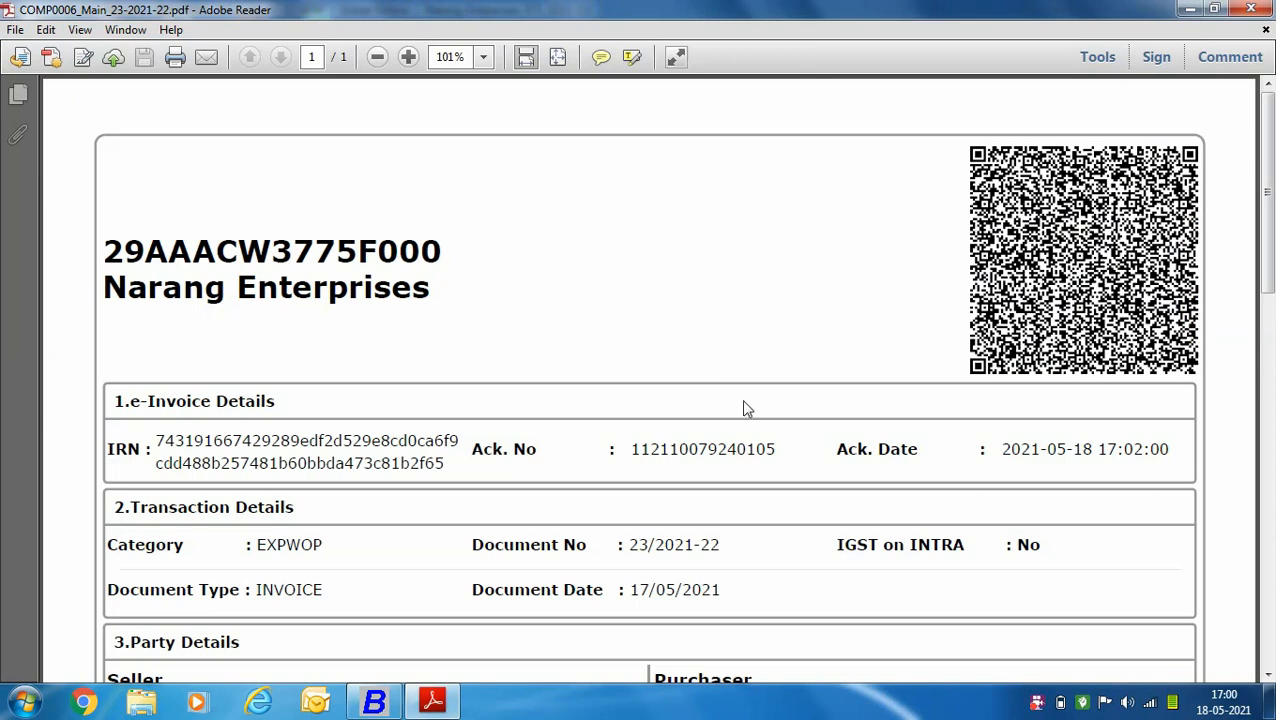
{"action": "left_click_drag", "start_coordinate": [1272, 250], "coordinate": [1249, 388]}
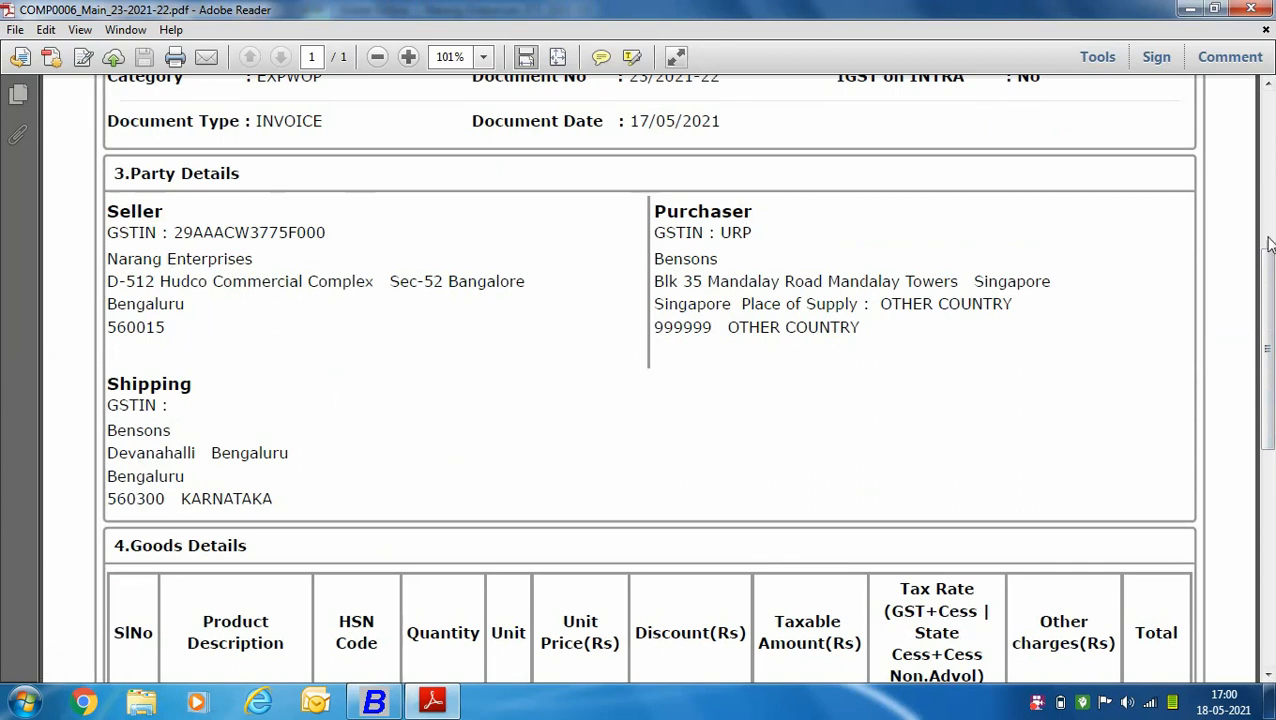
{"action": "mouse_move", "coordinate": [1267, 250]}
{"action": "left_mouse_down"}
{"action": "mouse_move", "coordinate": [1270, 622]}
{"action": "mouse_move", "coordinate": [1268, 236]}
{"action": "left_mouse_up"}
{"action": "left_click", "coordinate": [1251, 9]}
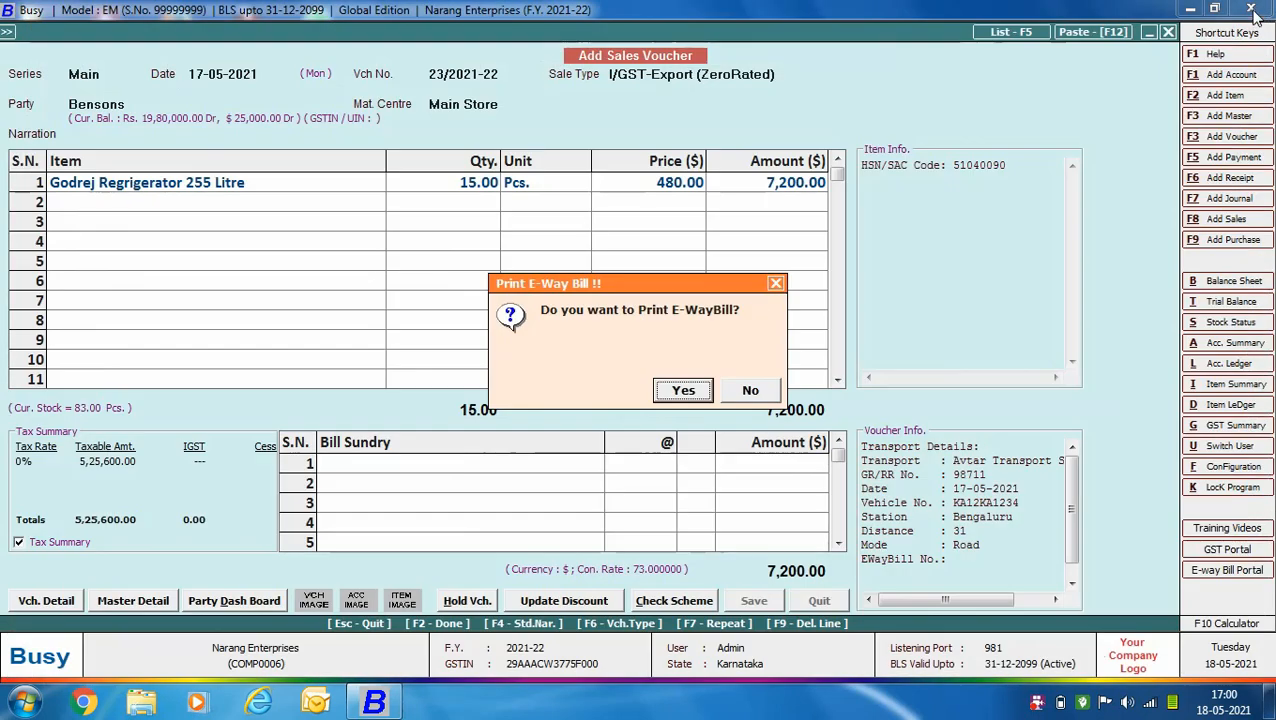
{"action": "left_click", "coordinate": [747, 391]}
{"action": "left_click", "coordinate": [747, 391]}
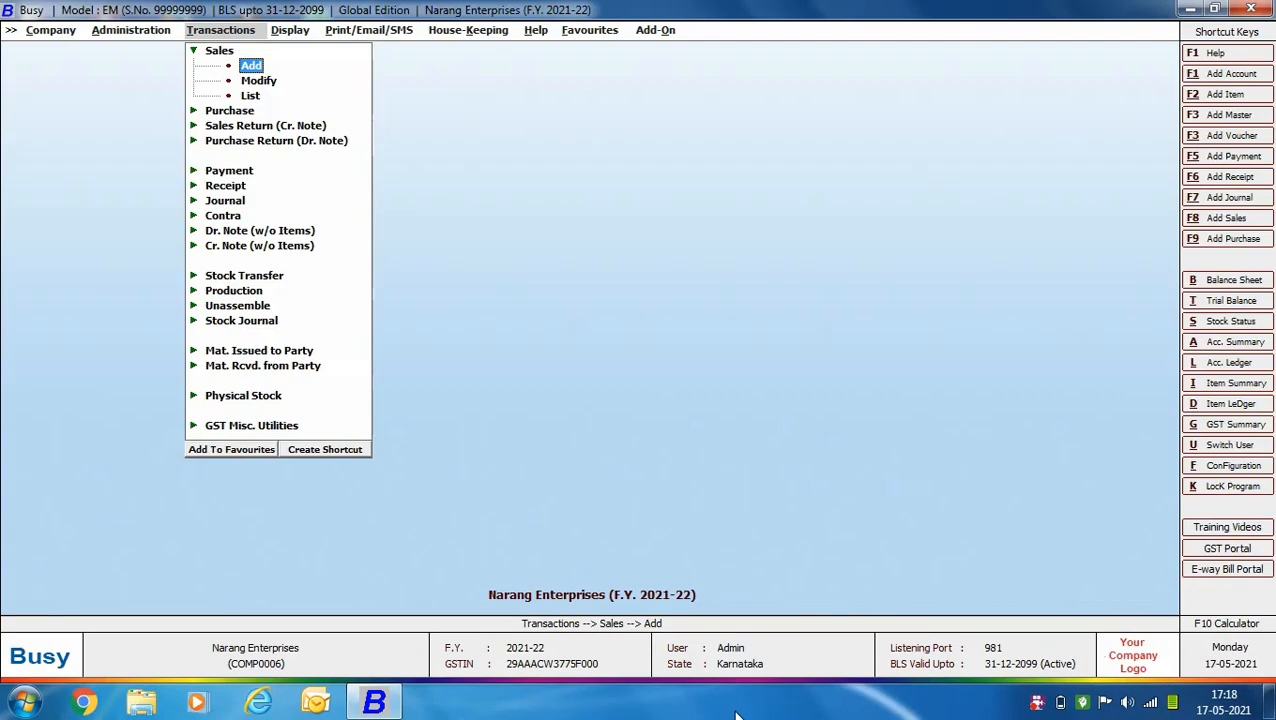
- Open the GST utility for generating and printing E-Invoices together with E-Way Bills, using automatic generation
{"action": "left_click", "coordinate": [282, 427]}
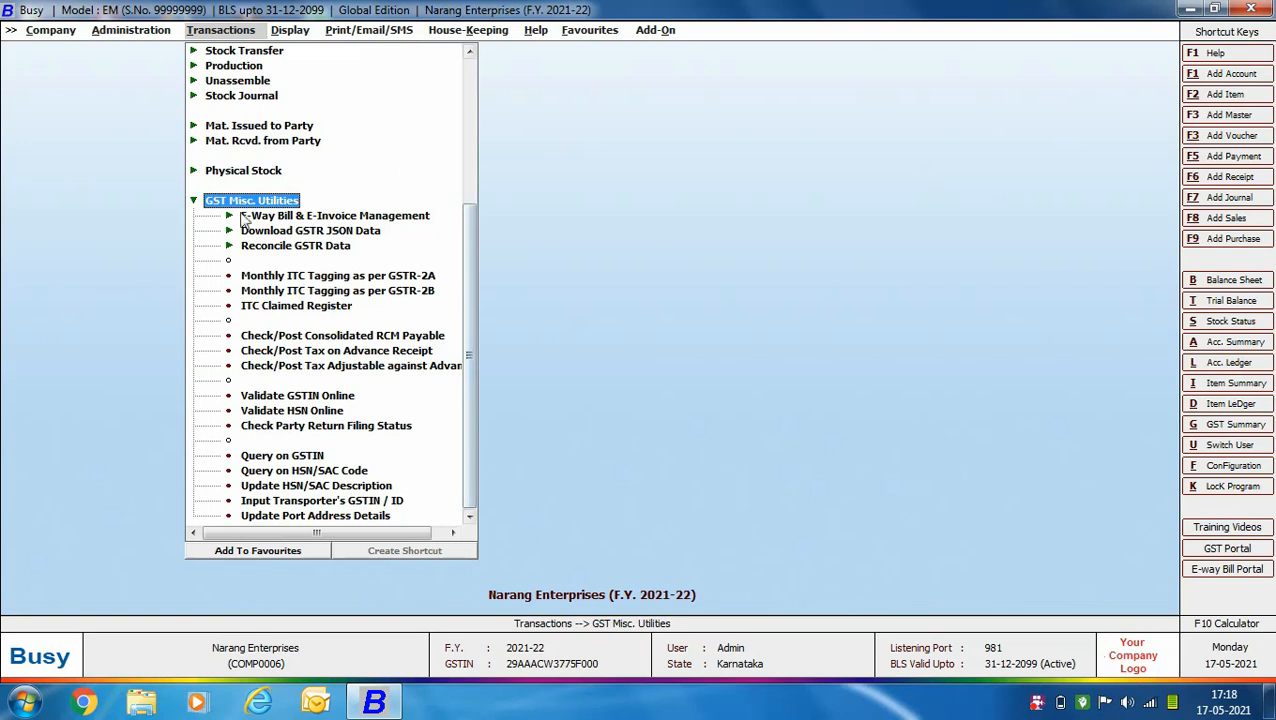
{"action": "left_click", "coordinate": [378, 217]}
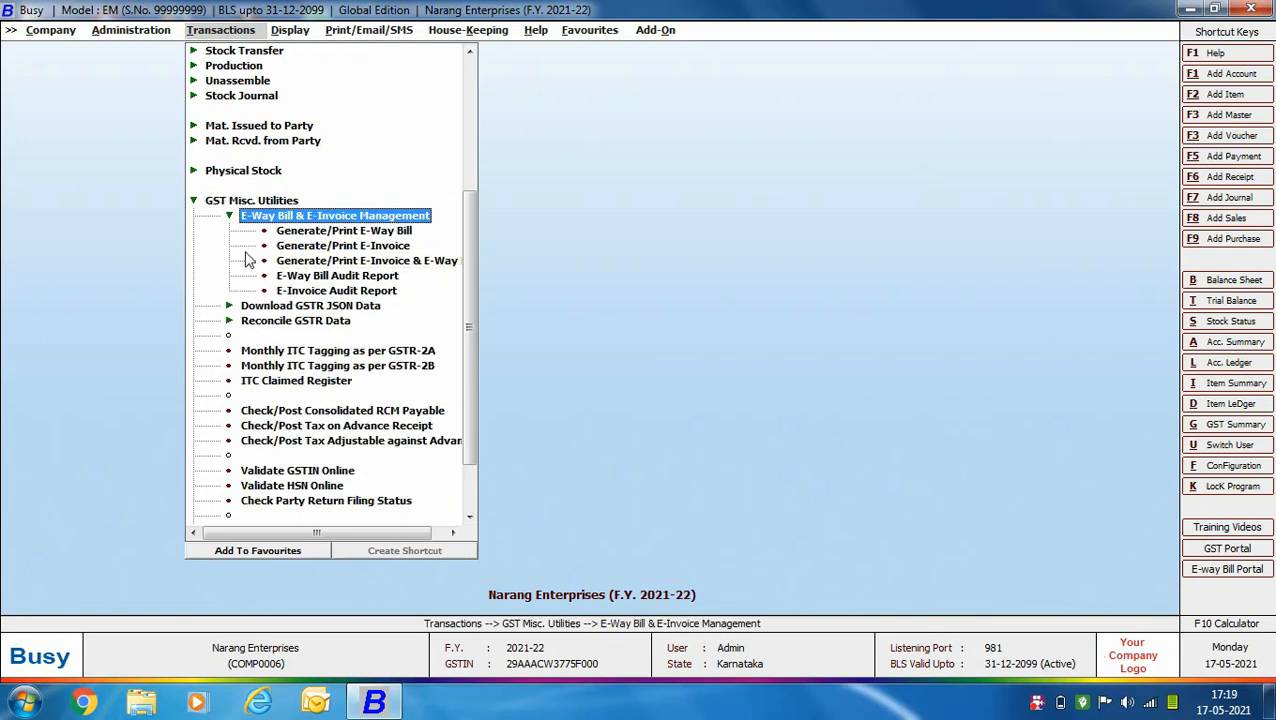
{"action": "left_click", "coordinate": [422, 264]}
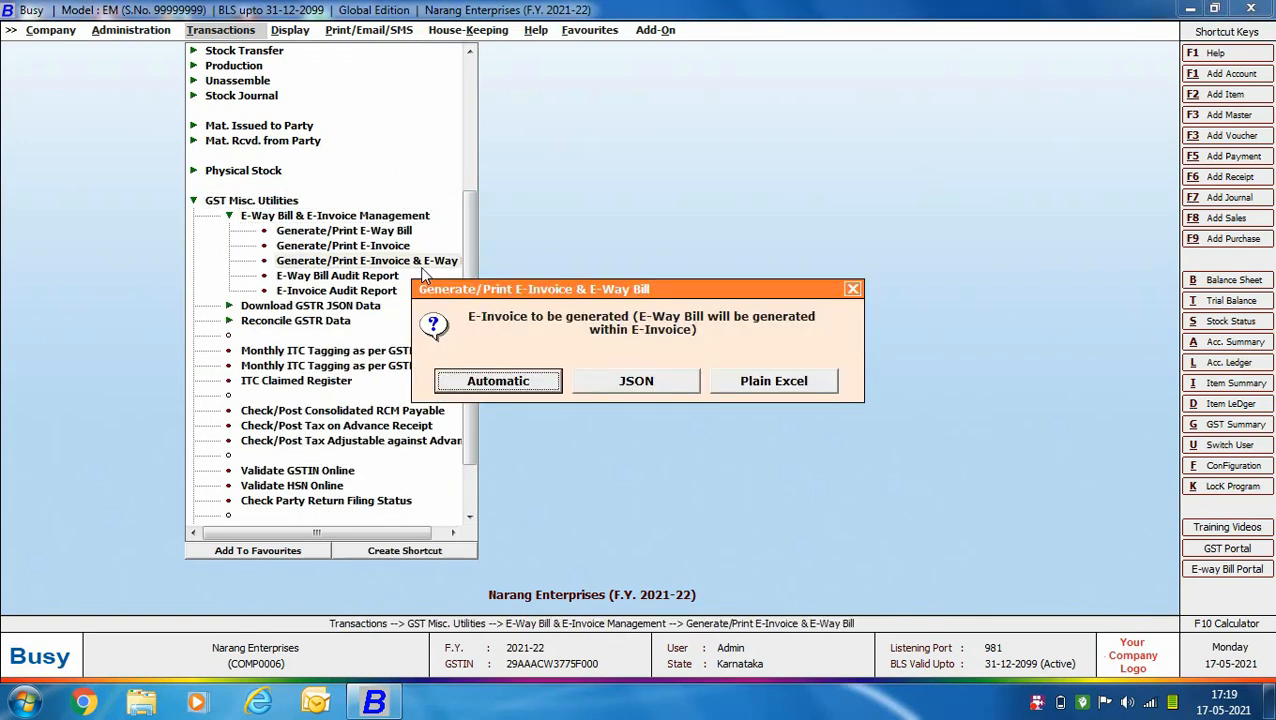
{"action": "left_click", "coordinate": [546, 386]}
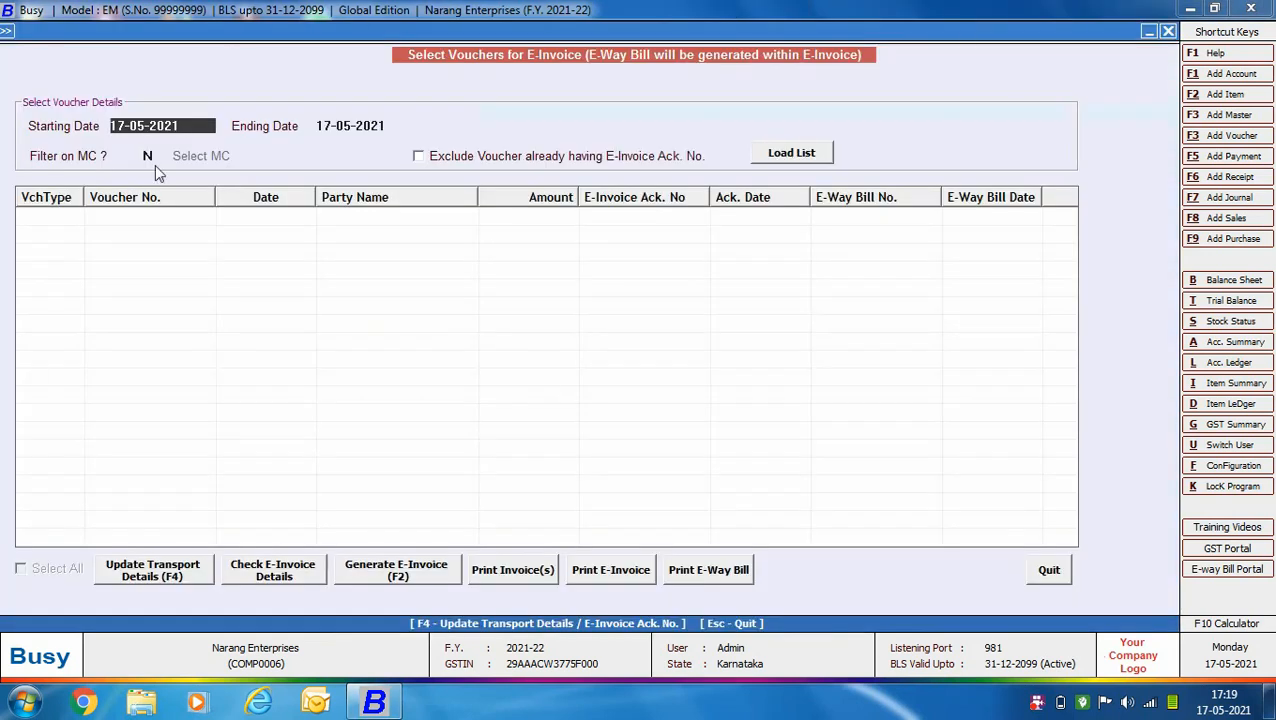
- List the vouchers dated 17-05-2021 without a material centre filter, excluding vouchers that already have an E-Invoice acknowledgement number
{"action": "key", "text": "Return"}
{"action": "key", "text": "Return"}
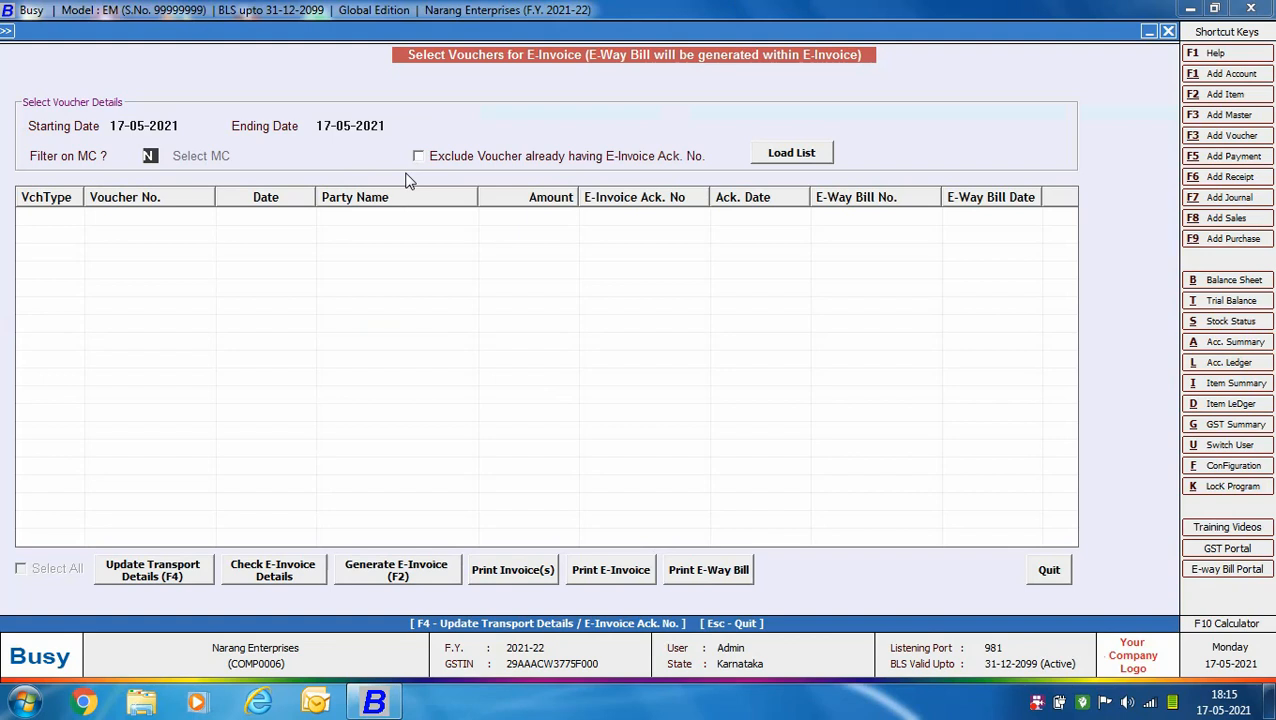
{"action": "left_click", "coordinate": [418, 157]}
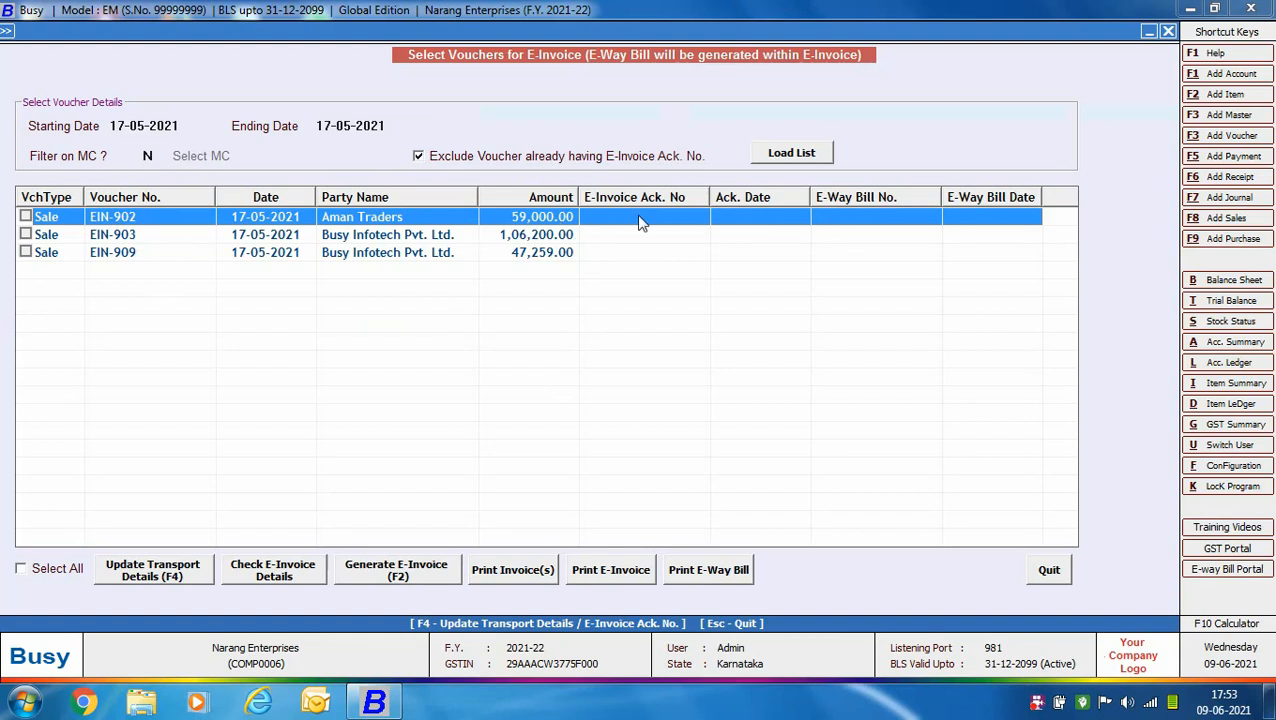
- For voucher EIN-902, set the transporter to Avtar Transport Services with GR number 98711, date 17-05-2021 and vehicle number KA12KA1234
{"action": "left_click", "coordinate": [152, 572]}
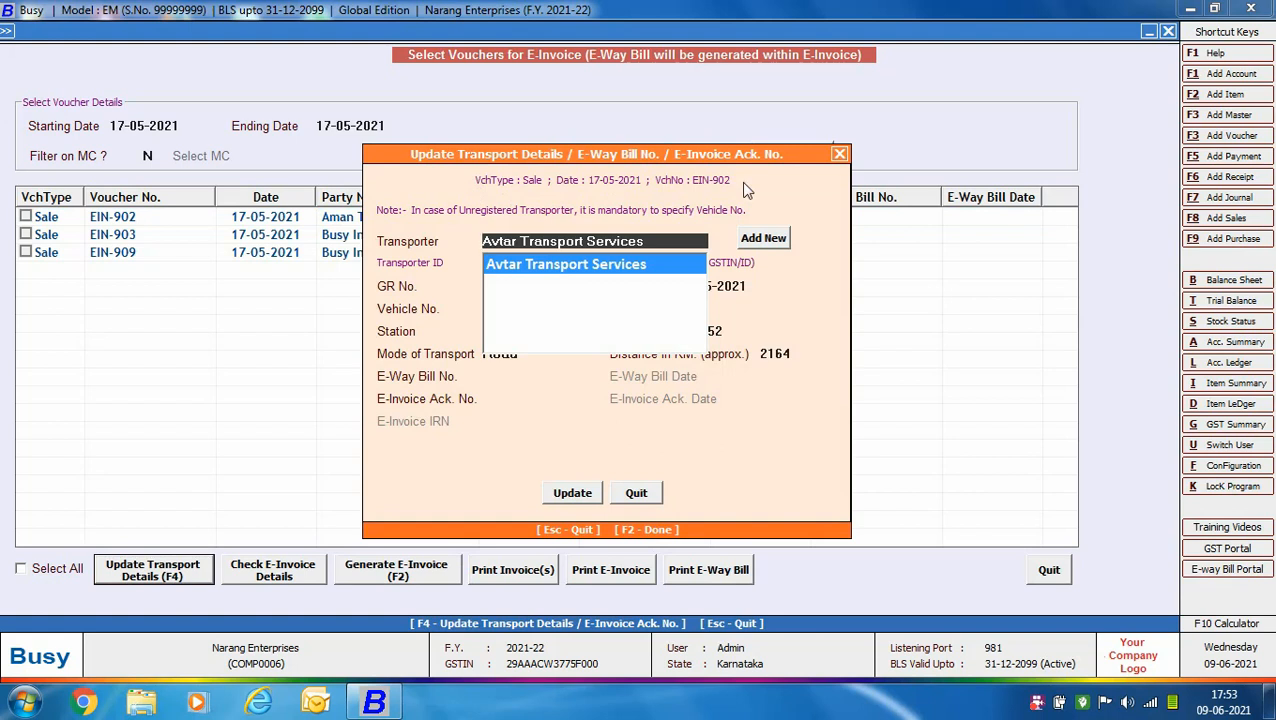
{"action": "key", "text": "Return"}
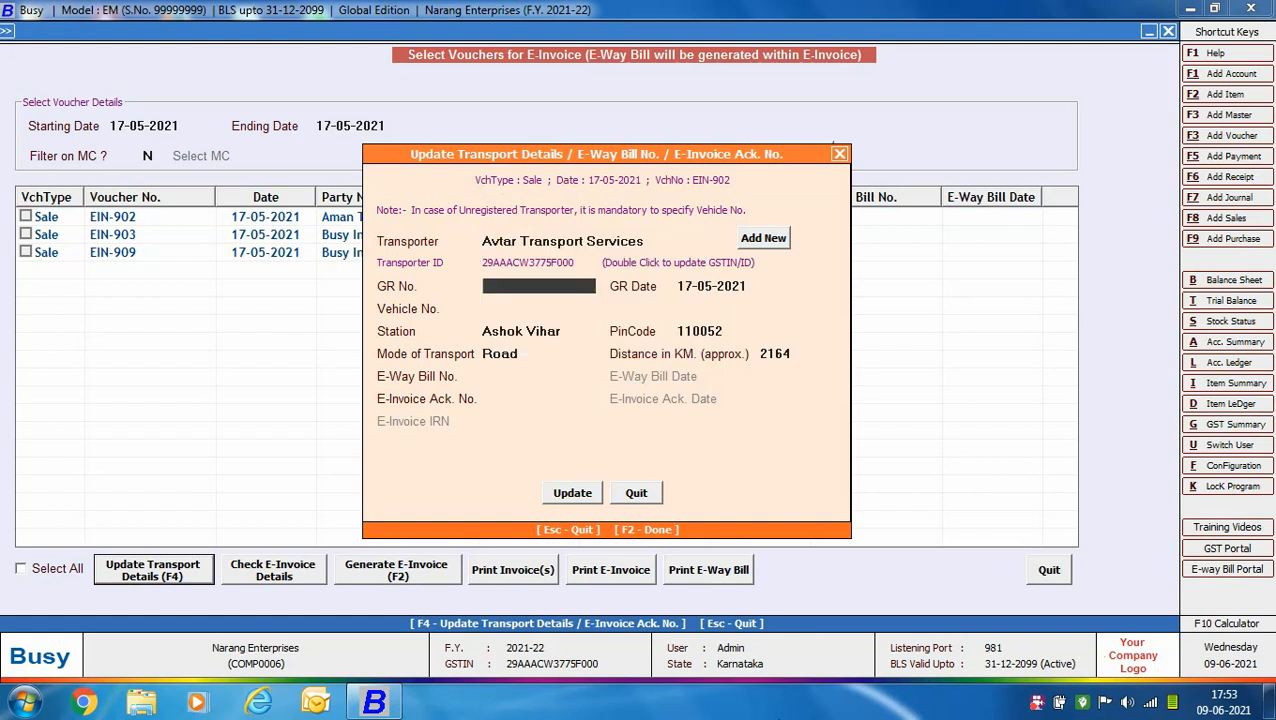
{"action": "type", "text": "98711"}
{"action": "key", "text": "Return"}
{"action": "key", "text": "Return"}
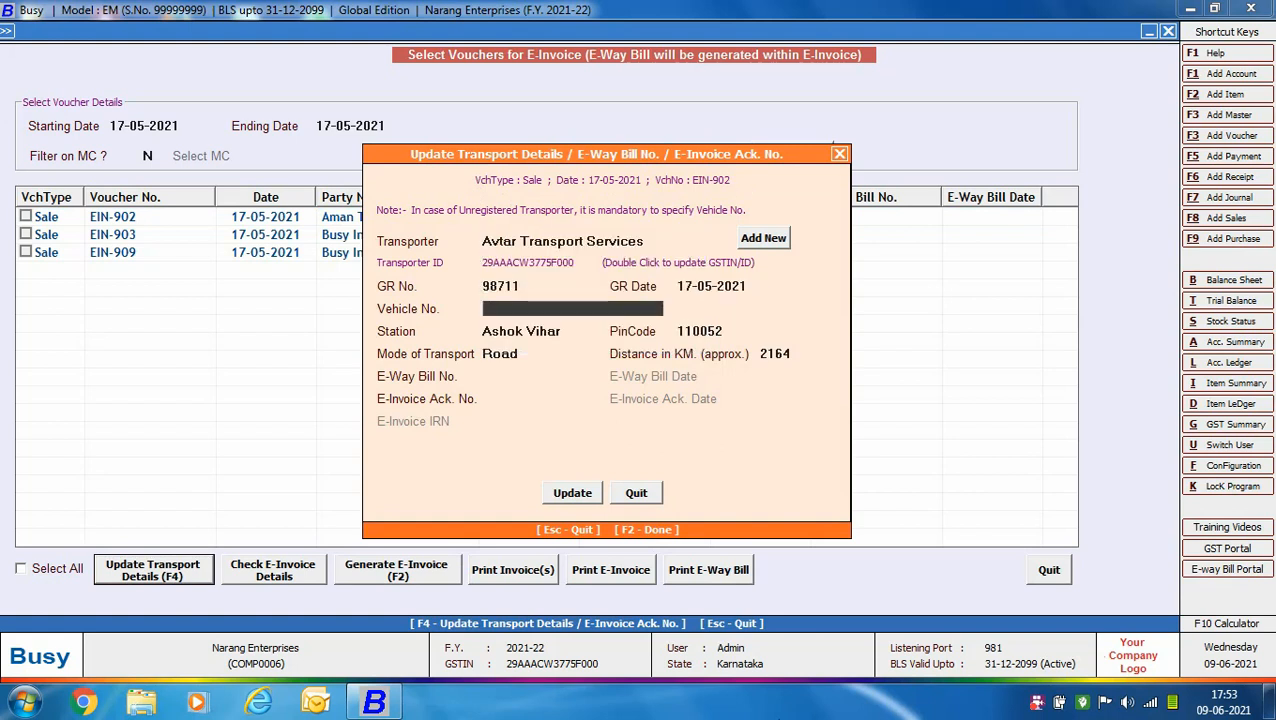
{"action": "type", "text": "KA12KA1234"}
{"action": "key", "text": "Return"}
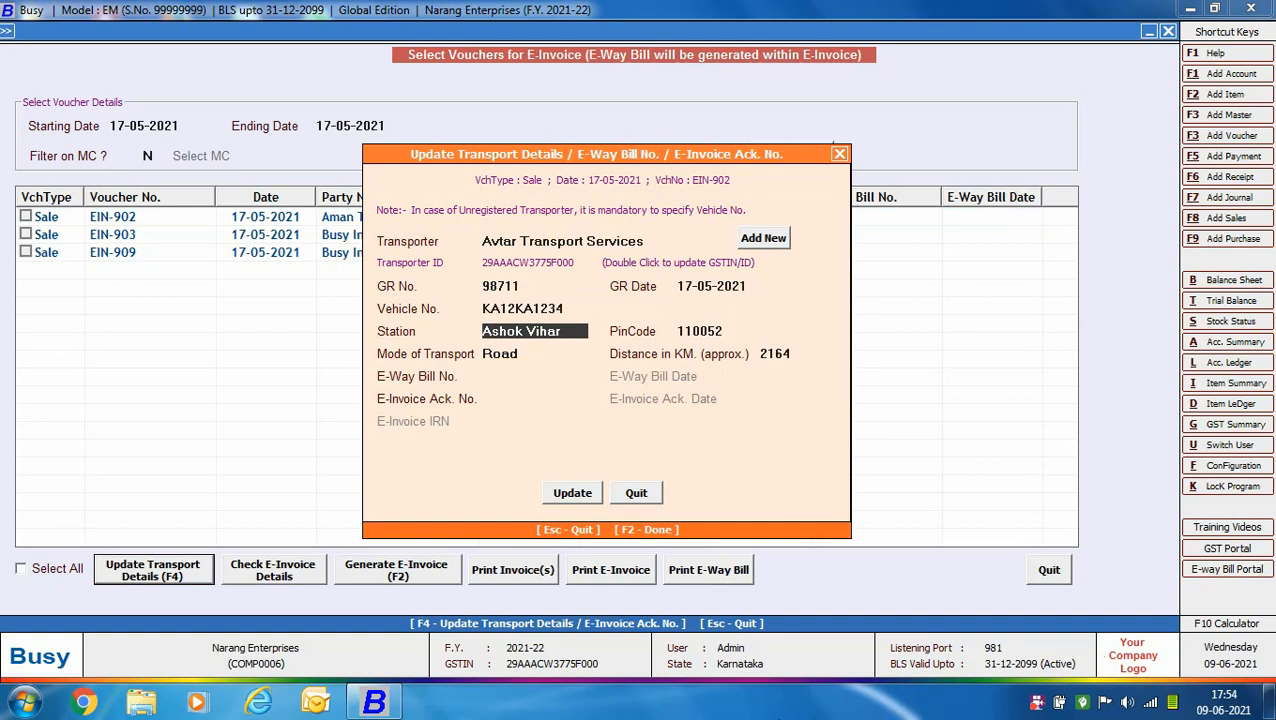
- Keep the station, PIN code, Road mode and distance, leave the E-Way Bill and acknowledgement numbers blank, and update the transport details
{"action": "key", "text": "Return"}
{"action": "key", "text": "Return"}
{"action": "key", "text": "Return"}
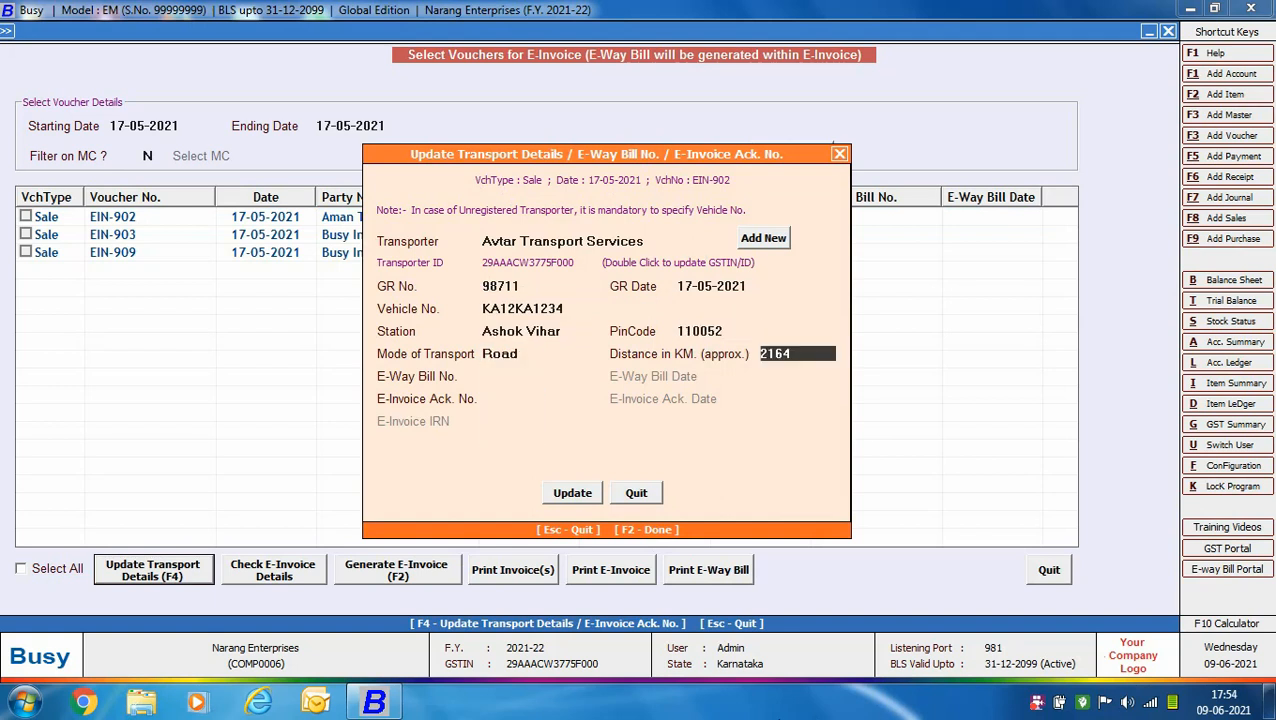
{"action": "key", "text": "Return"}
{"action": "key", "text": "Return"}
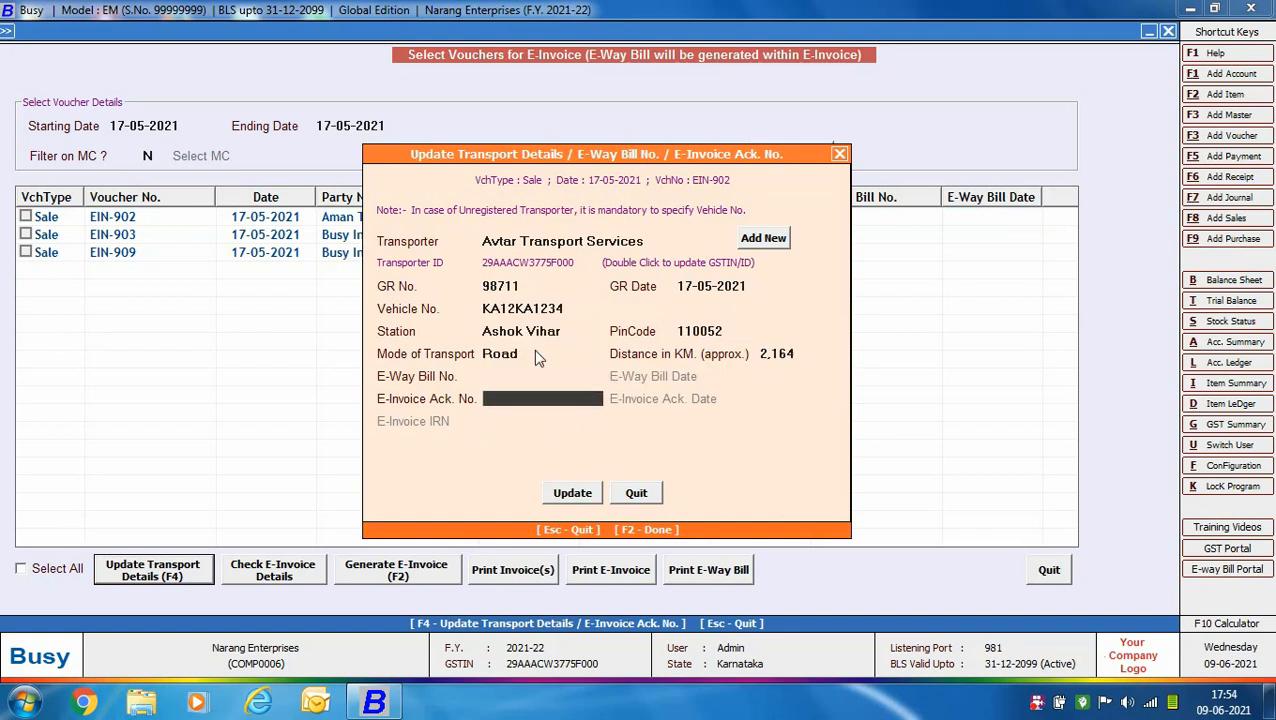
{"action": "left_click", "coordinate": [573, 494]}
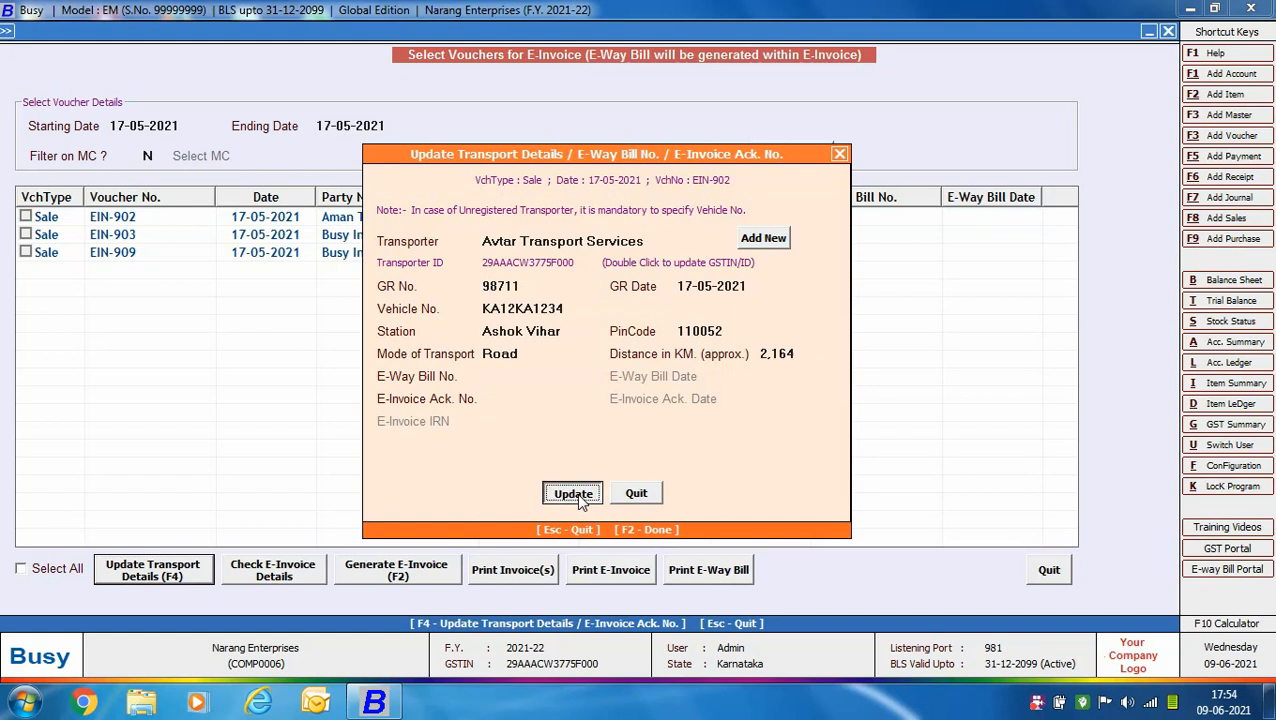
- Select all listed vouchers and check their E-Invoice details, showing accounts and items by Name and keeping N for the other options
{"action": "left_click", "coordinate": [21, 569]}
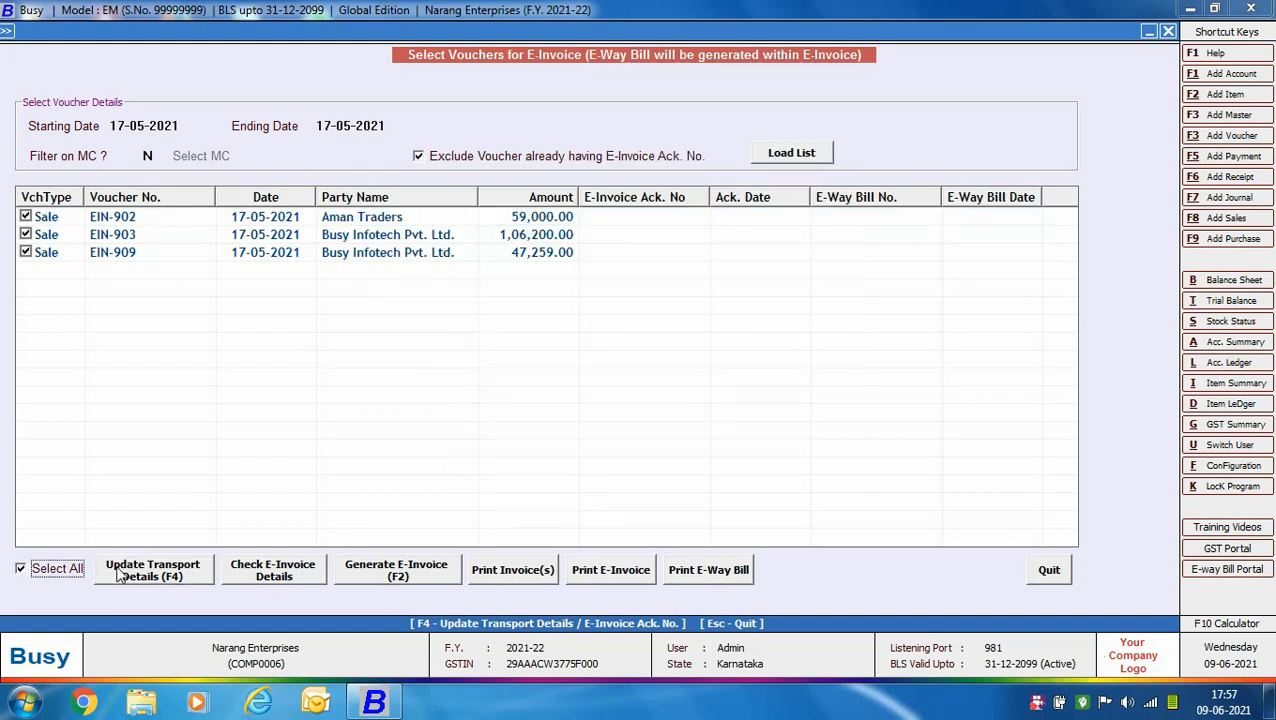
{"action": "left_click", "coordinate": [262, 576]}
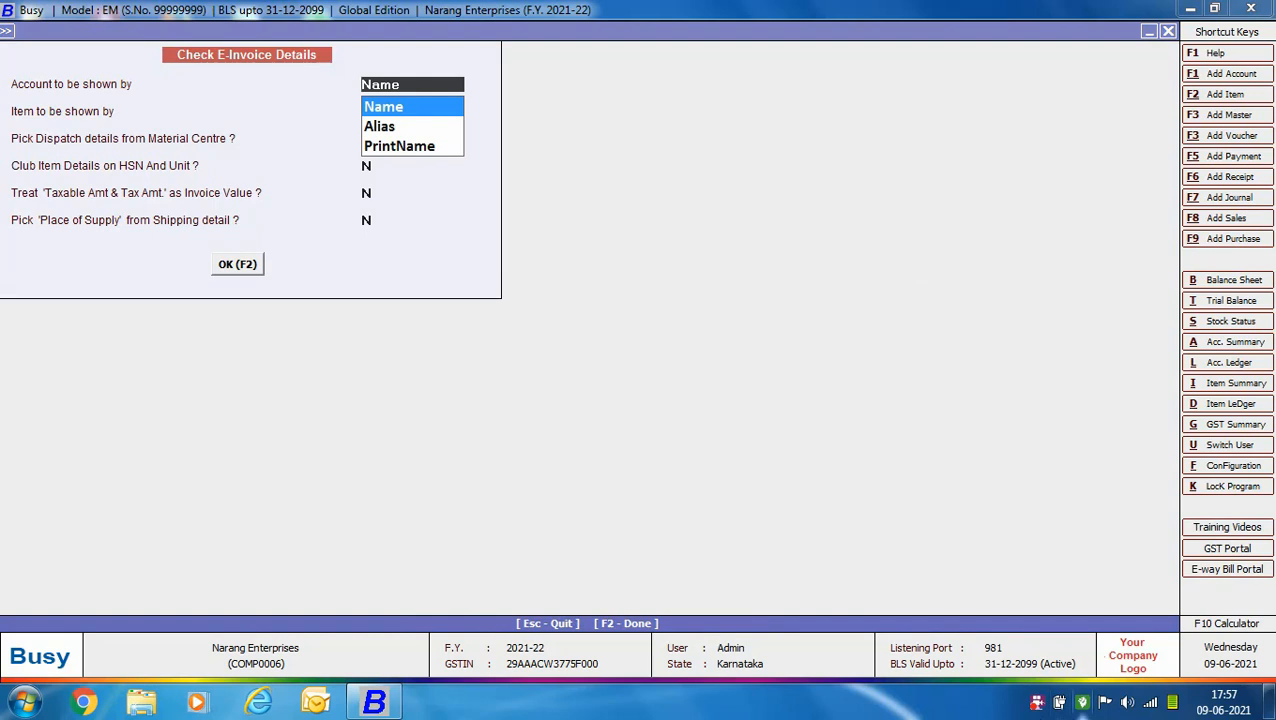
{"action": "key", "text": "Return"}
{"action": "key", "text": "Return"}
{"action": "key", "text": "Return"}
{"action": "key", "text": "Return"}
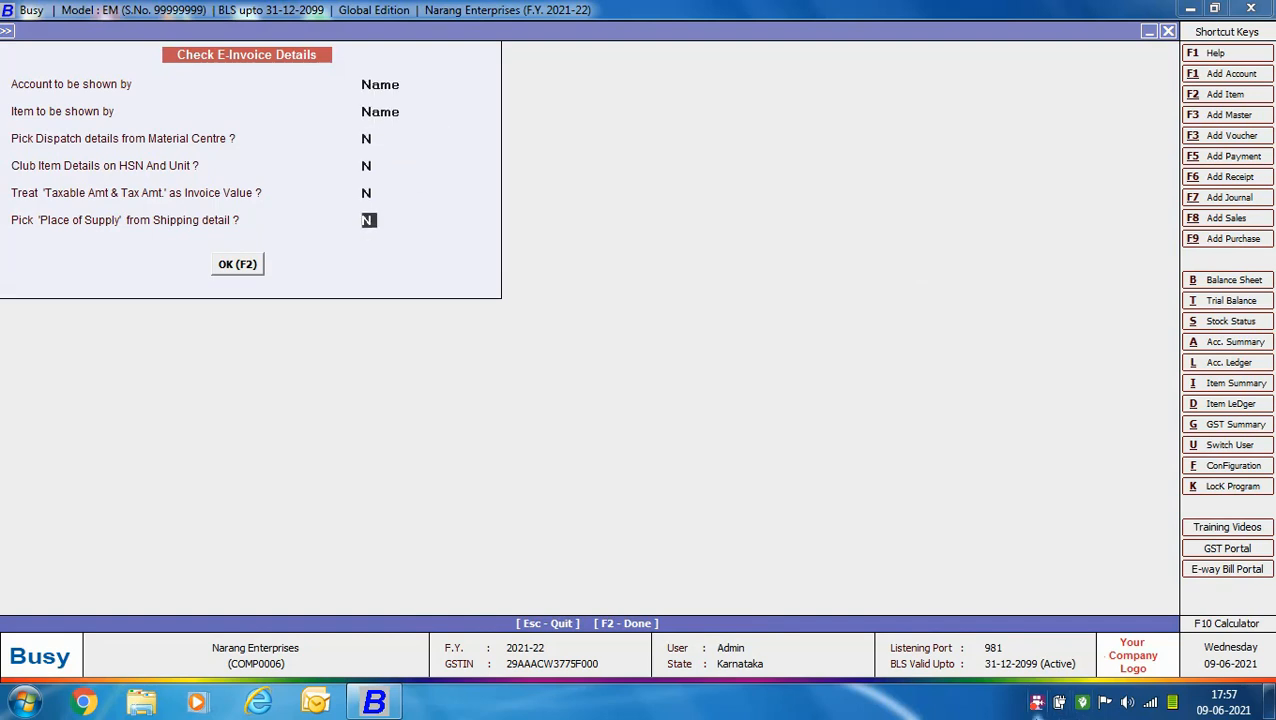
{"action": "key", "text": "Return"}
{"action": "key", "text": "Return"}
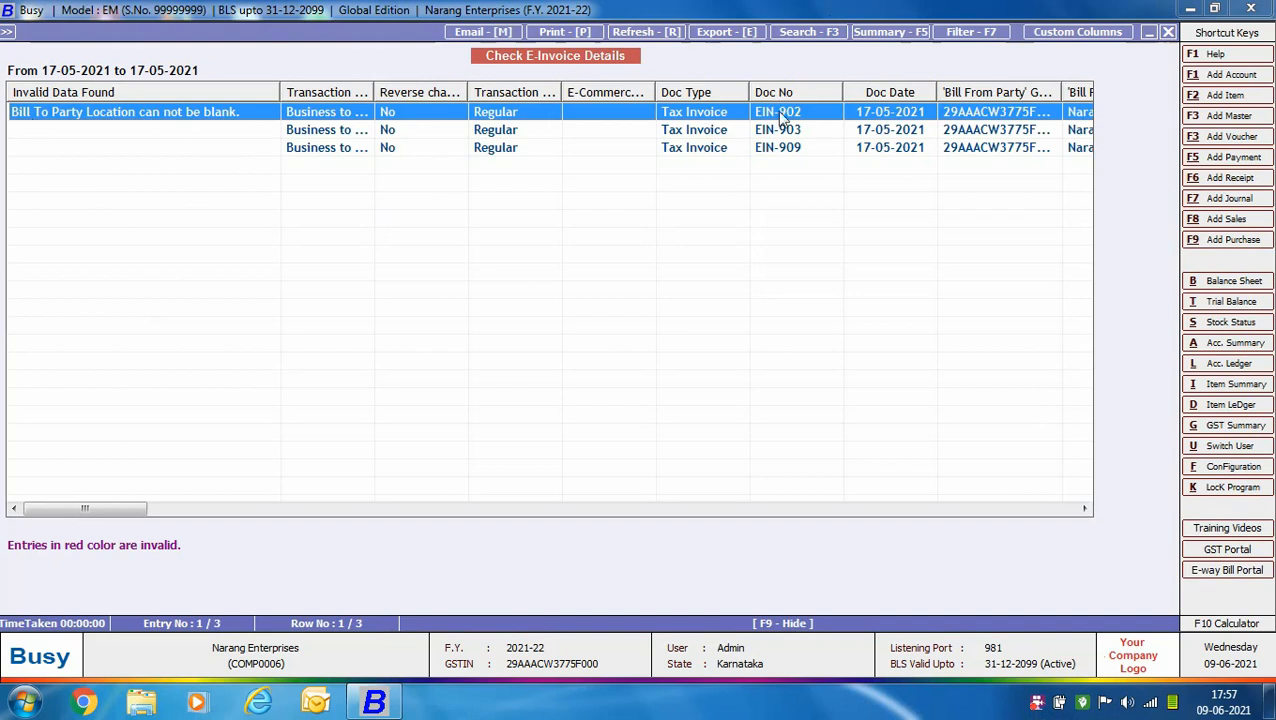
- Open the party account of voucher EIN-902 for updating from the E-Invoice check report
{"action": "double_click", "coordinate": [1040, 118]}
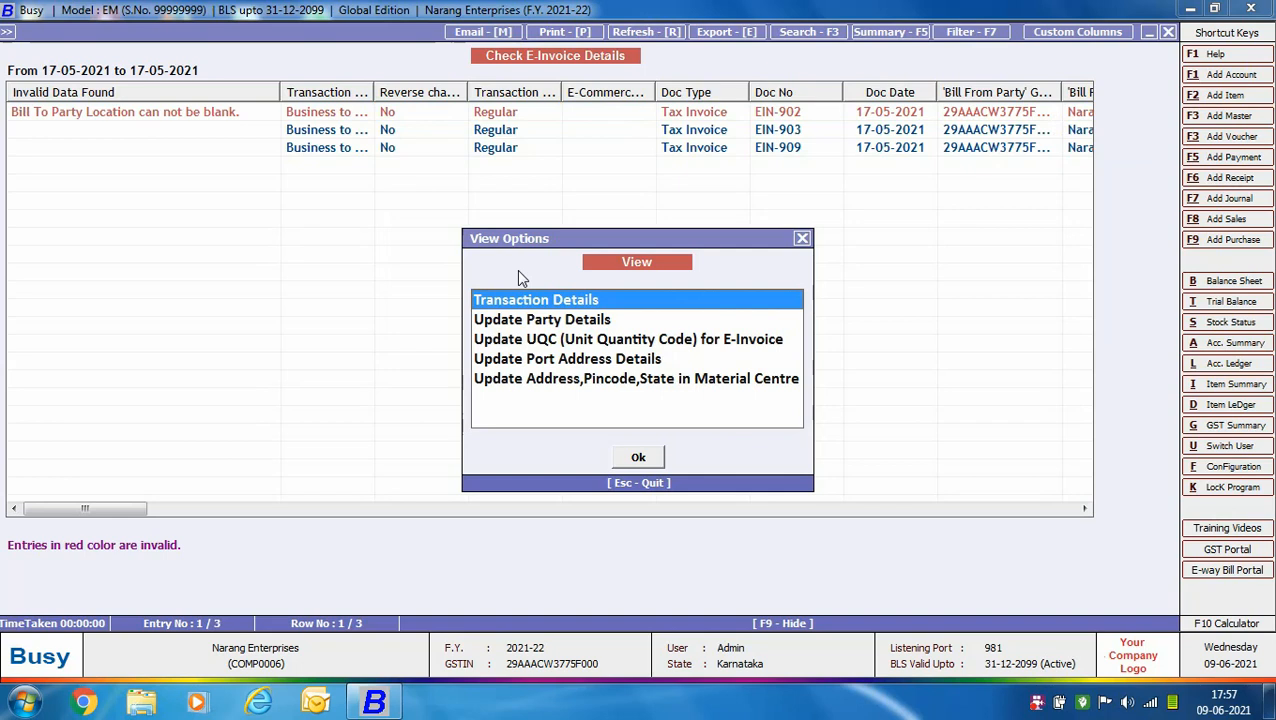
{"action": "key", "text": "Down"}
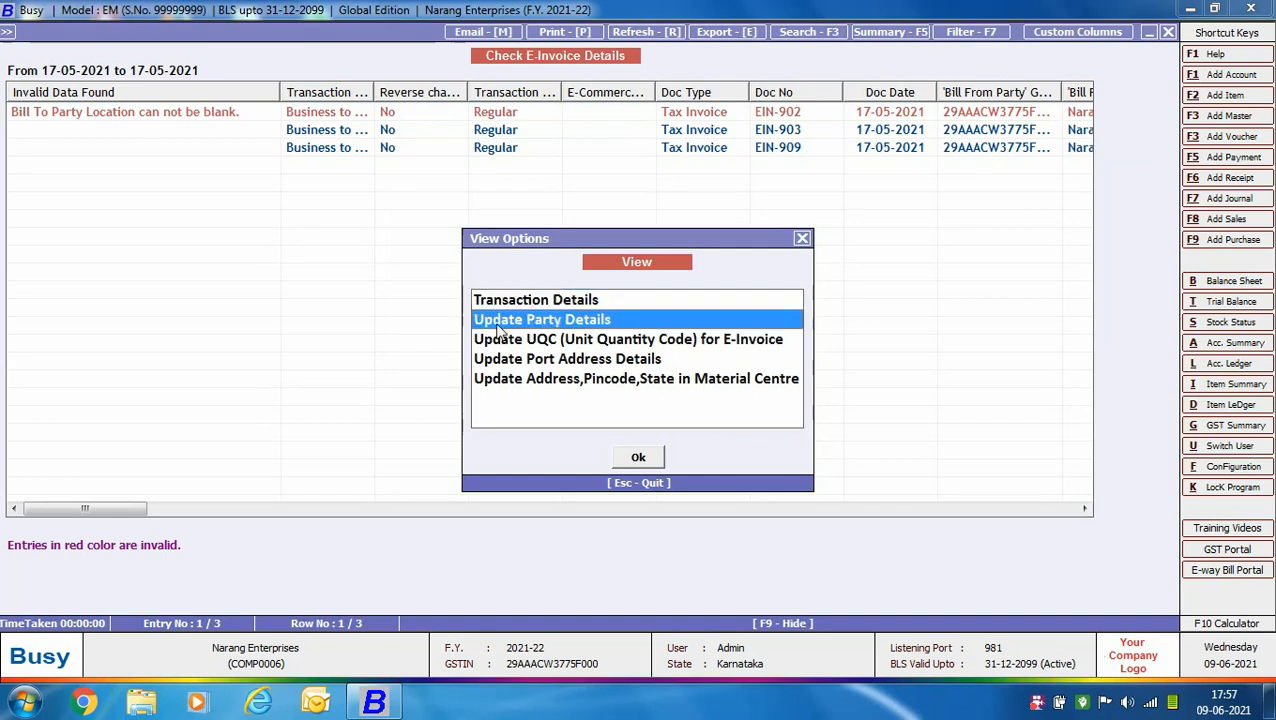
{"action": "double_click", "coordinate": [595, 318]}
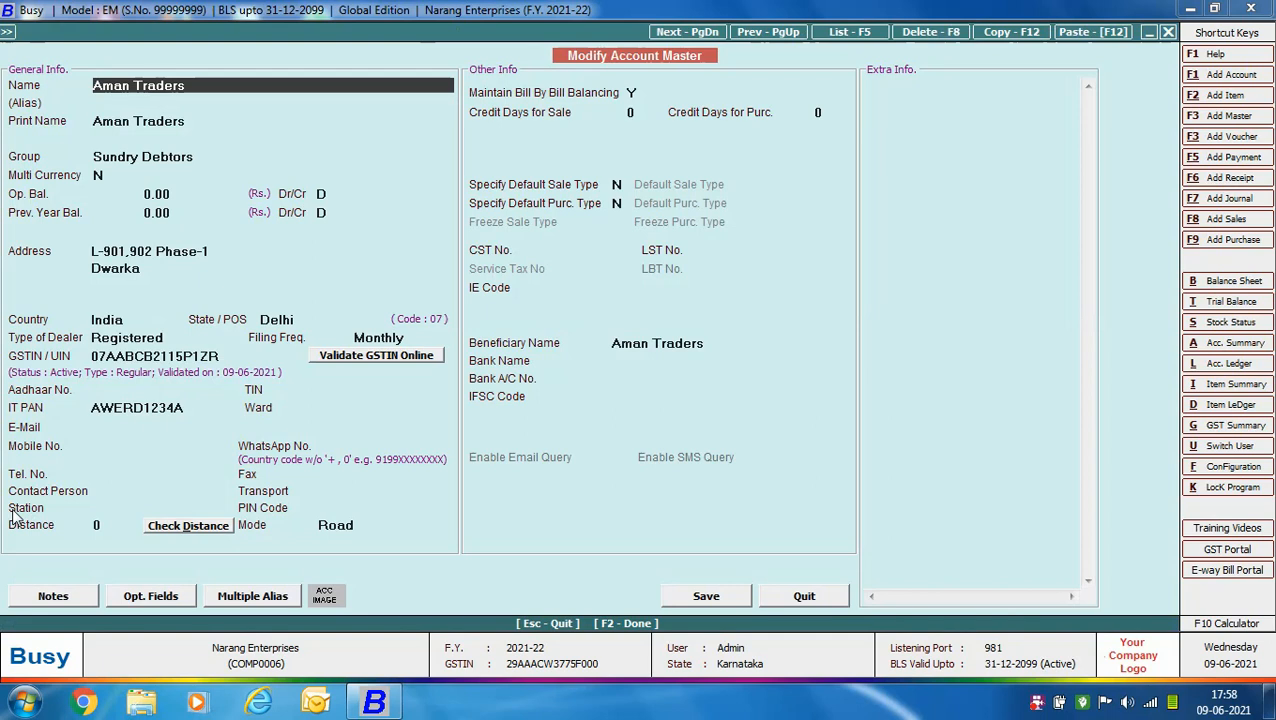
- Set Aman Traders' station to Dwarka, enter its postal PIN code, update the distance, save the account and leave the check report
{"action": "left_click", "coordinate": [108, 507]}
{"action": "type", "text": "Dwarka"}
{"action": "key", "text": "Return"}
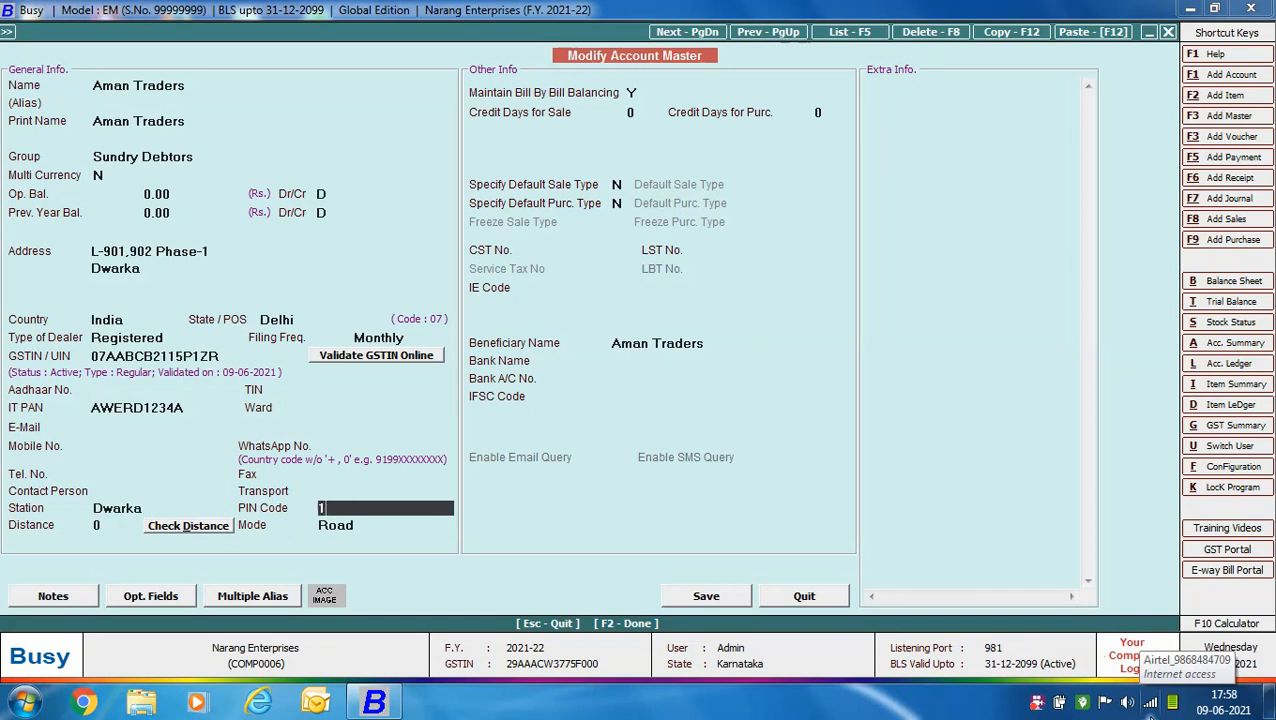
{"action": "type", "text": "110085"}
{"action": "key", "text": "Return"}
{"action": "key", "text": "Return"}
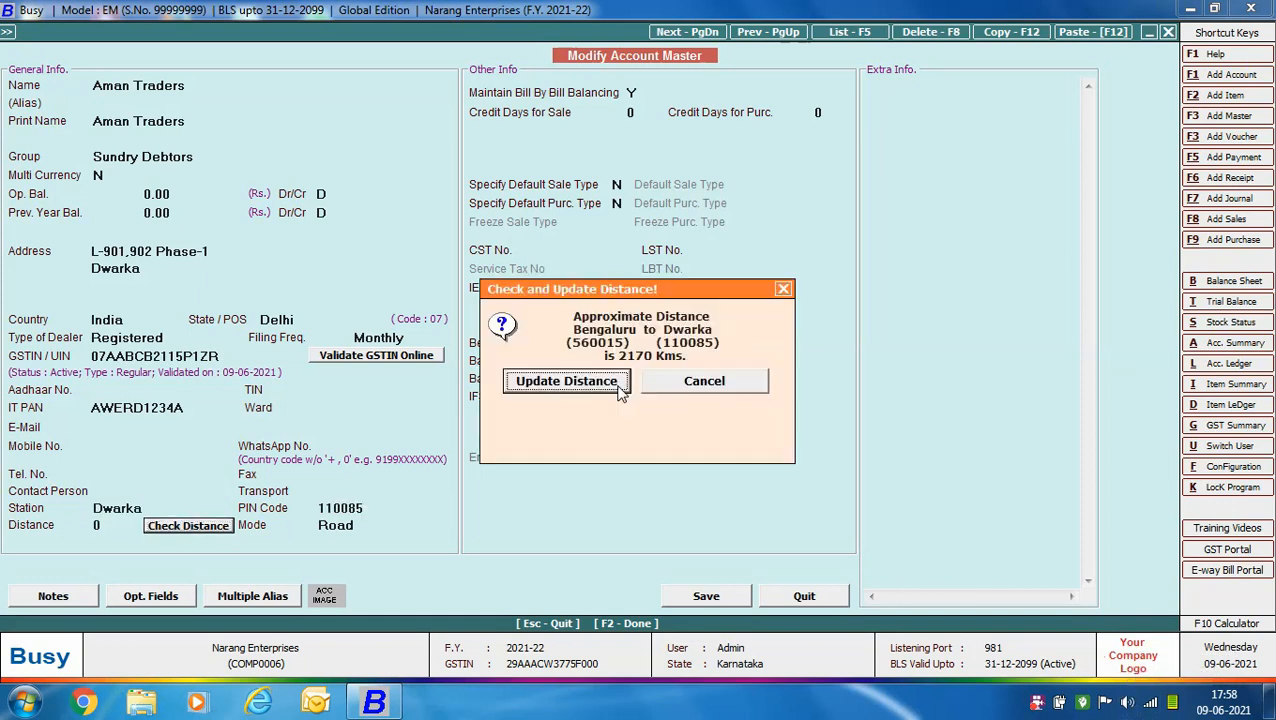
{"action": "left_click", "coordinate": [612, 382]}
{"action": "left_click", "coordinate": [695, 598]}
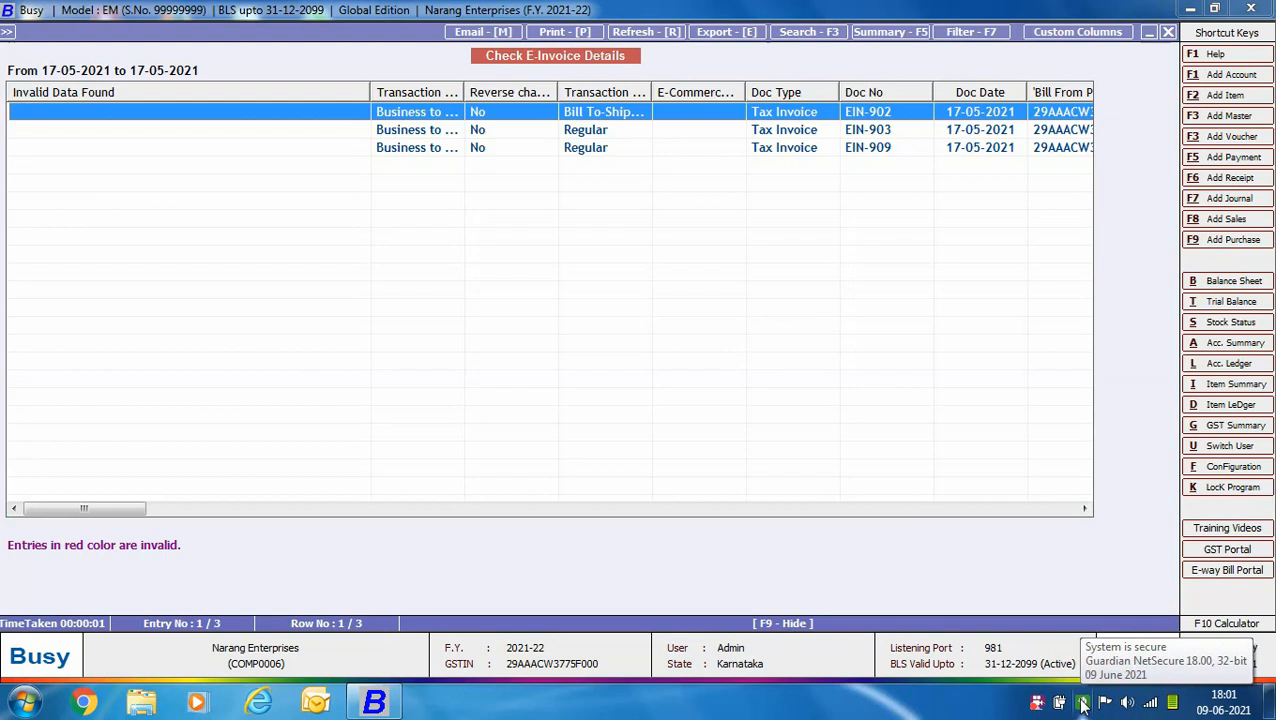
{"action": "key", "text": "Escape"}
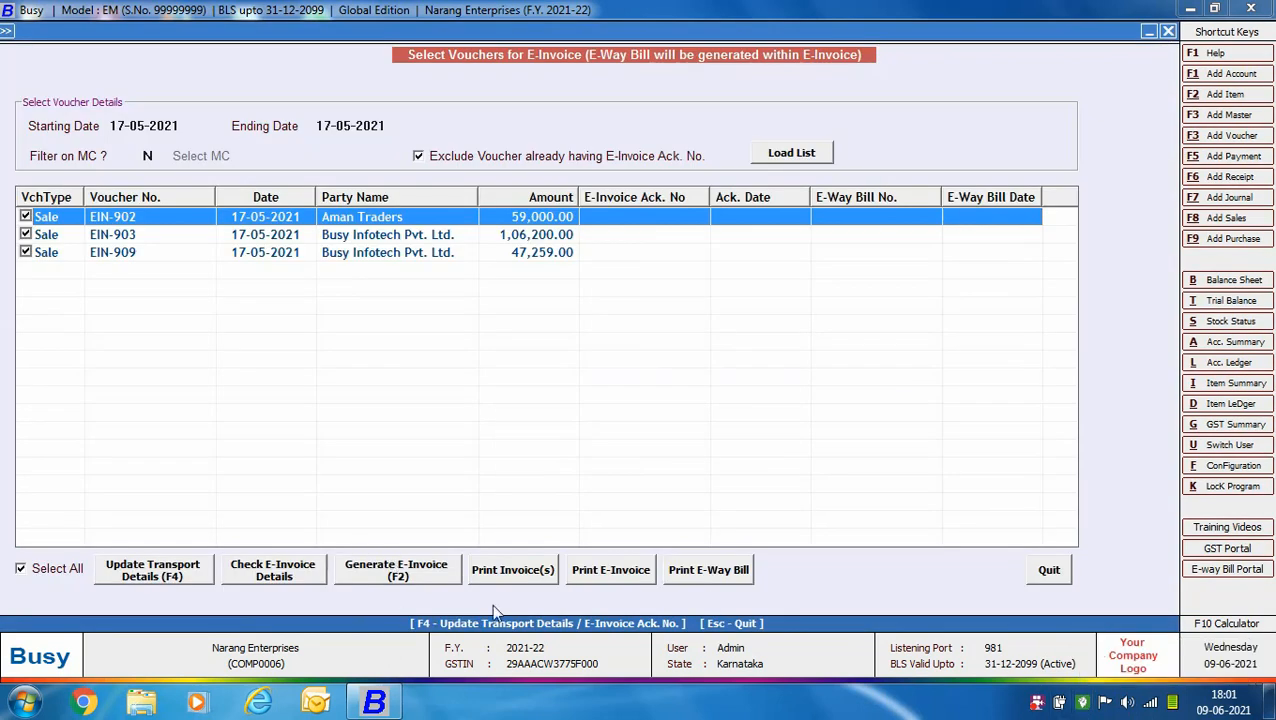
- Start E-Invoice generation for the selected vouchers, showing accounts and items by Name and keeping N for the other options
{"action": "left_click", "coordinate": [417, 579]}
{"action": "key", "text": "Return"}
{"action": "key", "text": "Return"}
{"action": "key", "text": "Return"}
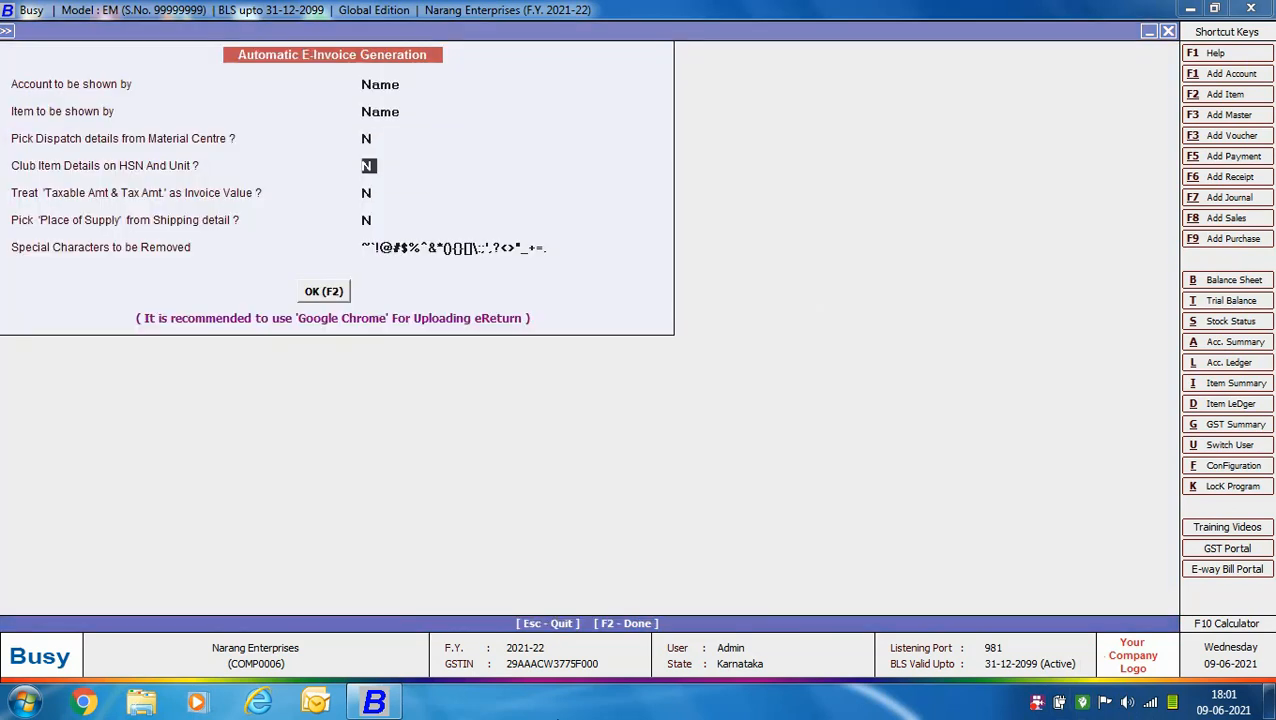
{"action": "key", "text": "Return"}
{"action": "key", "text": "Return"}
{"action": "key", "text": "Return"}
{"action": "key", "text": "Return"}
{"action": "key", "text": "Return"}
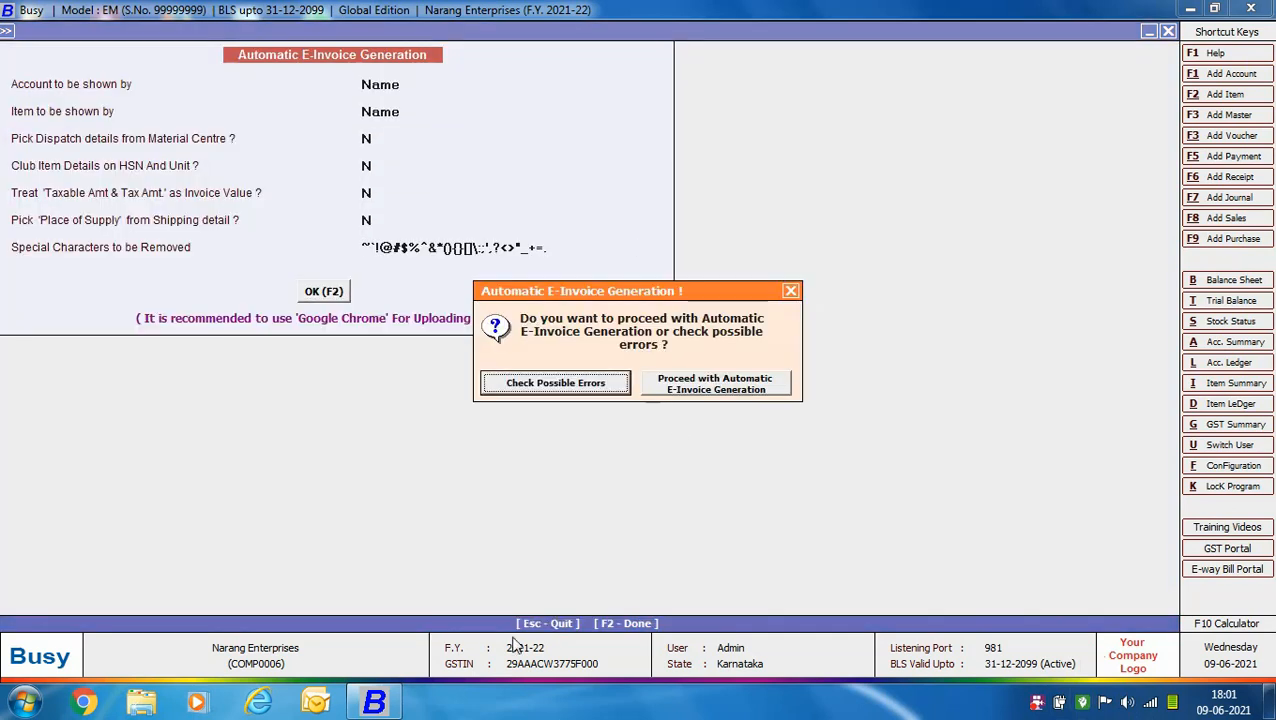
- Check the selected vouchers for possible errors and proceed with Automatic E-Invoice Generation, closing its summary
{"action": "left_click", "coordinate": [563, 387]}
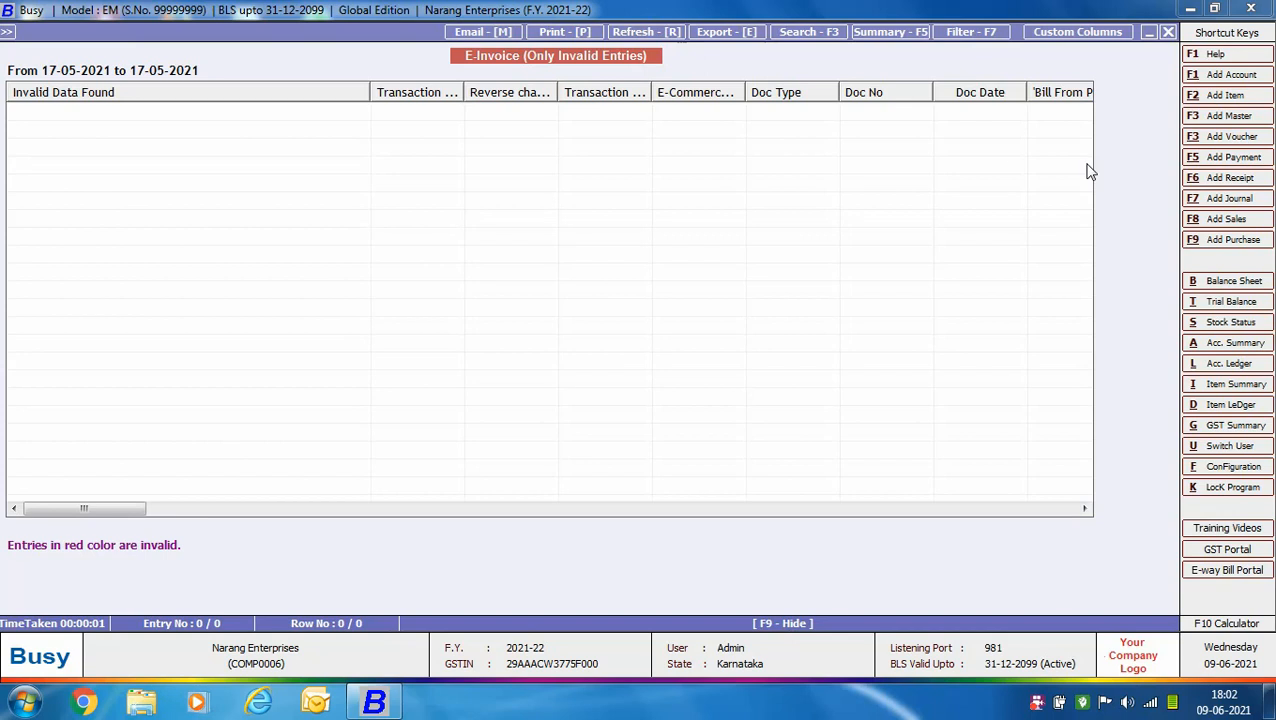
{"action": "key", "text": "Escape"}
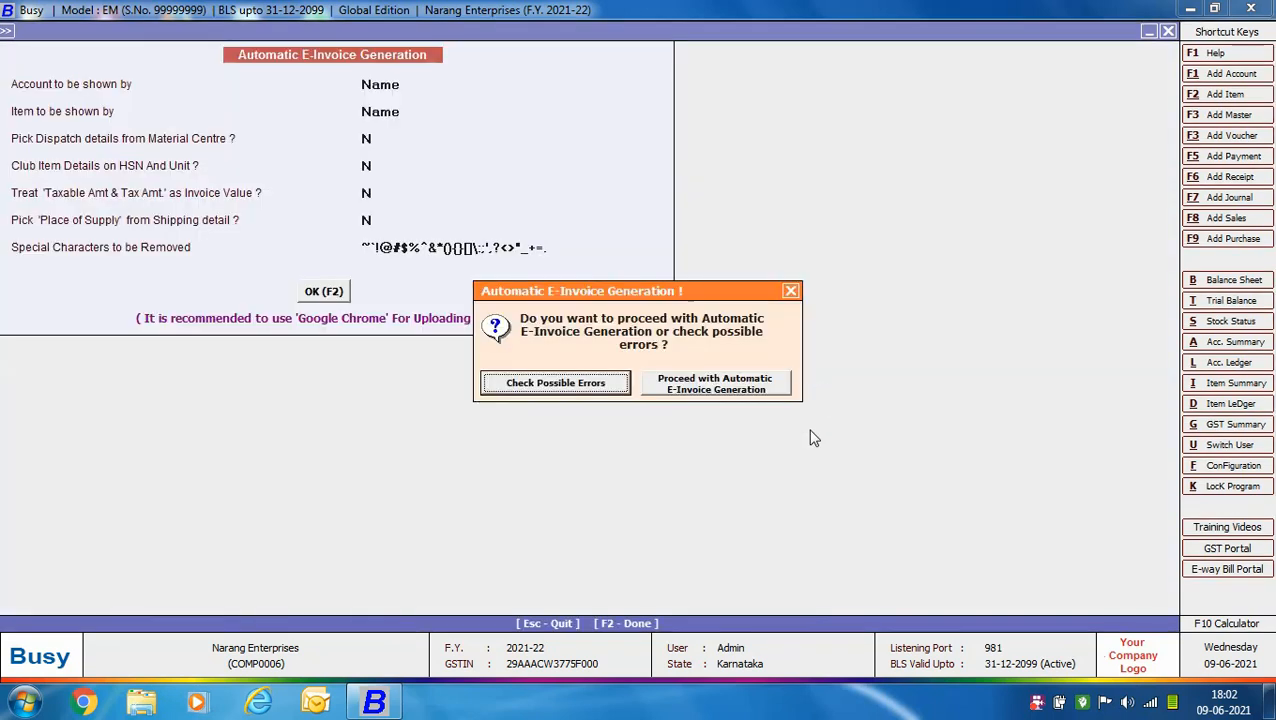
{"action": "left_click", "coordinate": [766, 390]}
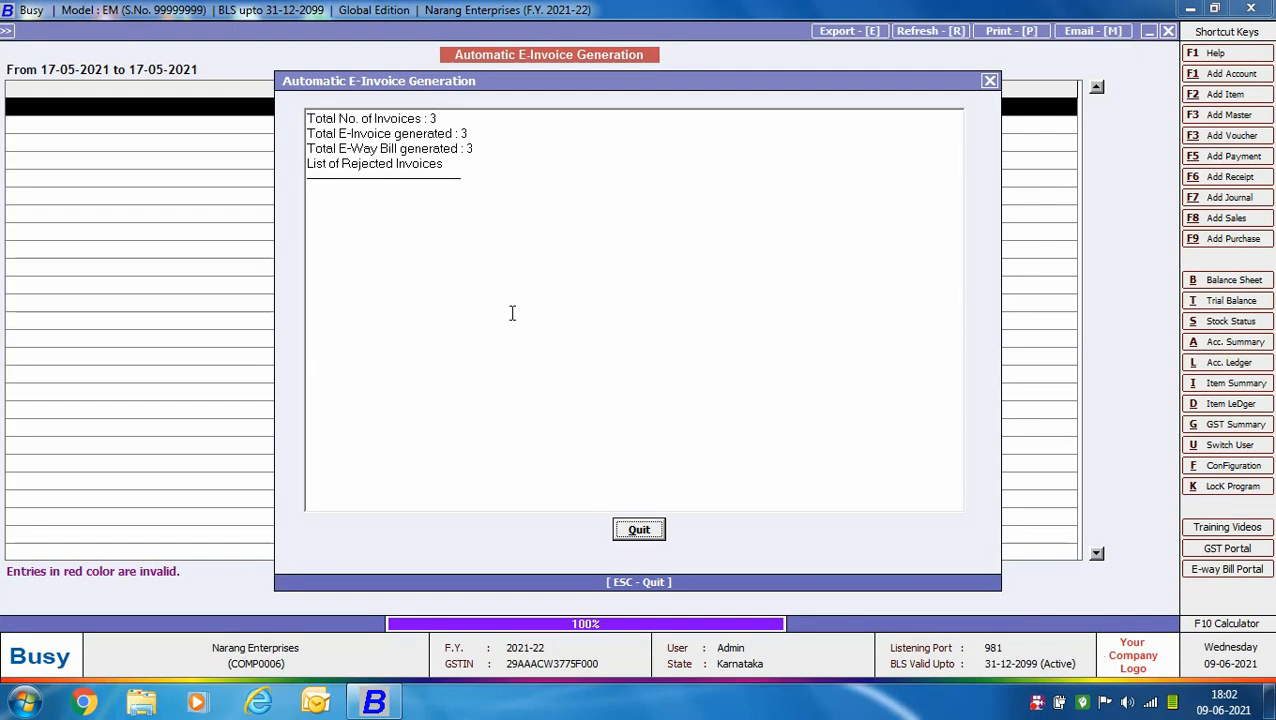
{"action": "left_click", "coordinate": [639, 531]}
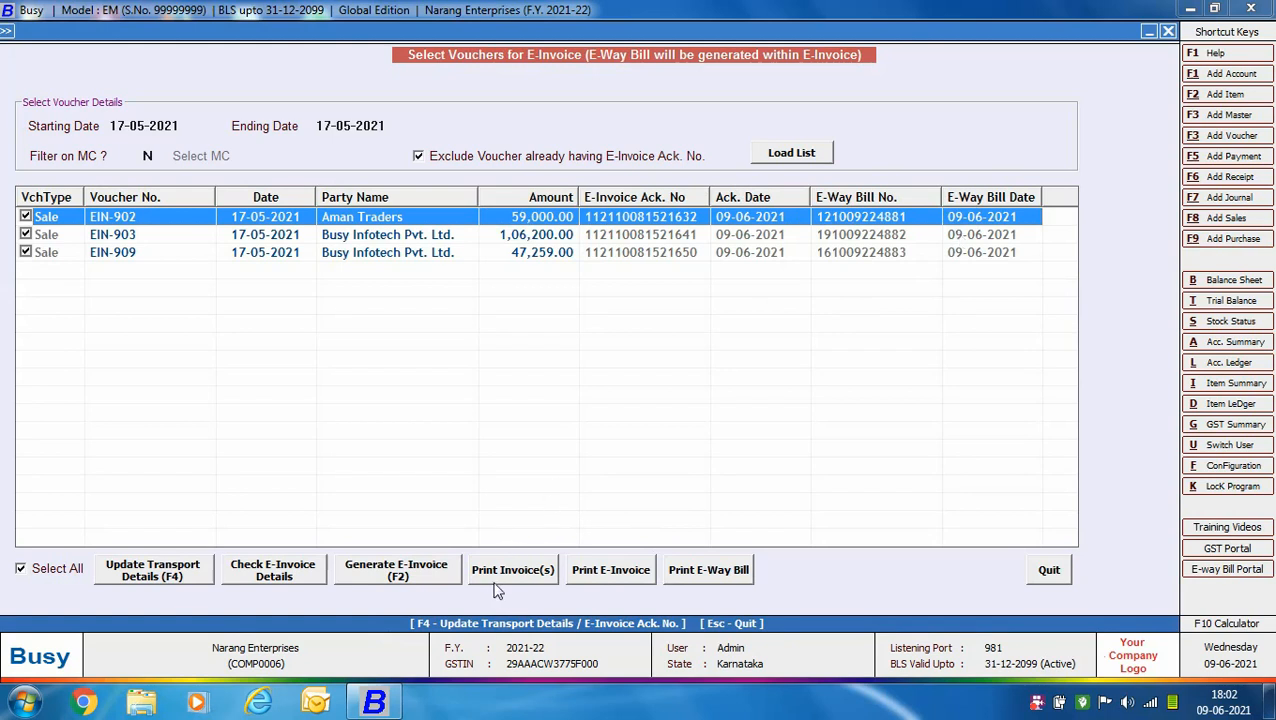
- Print the E-Invoice for voucher EIN-902, review the whole PDF including its E-Waybill details, and close it
{"action": "left_click", "coordinate": [610, 576]}
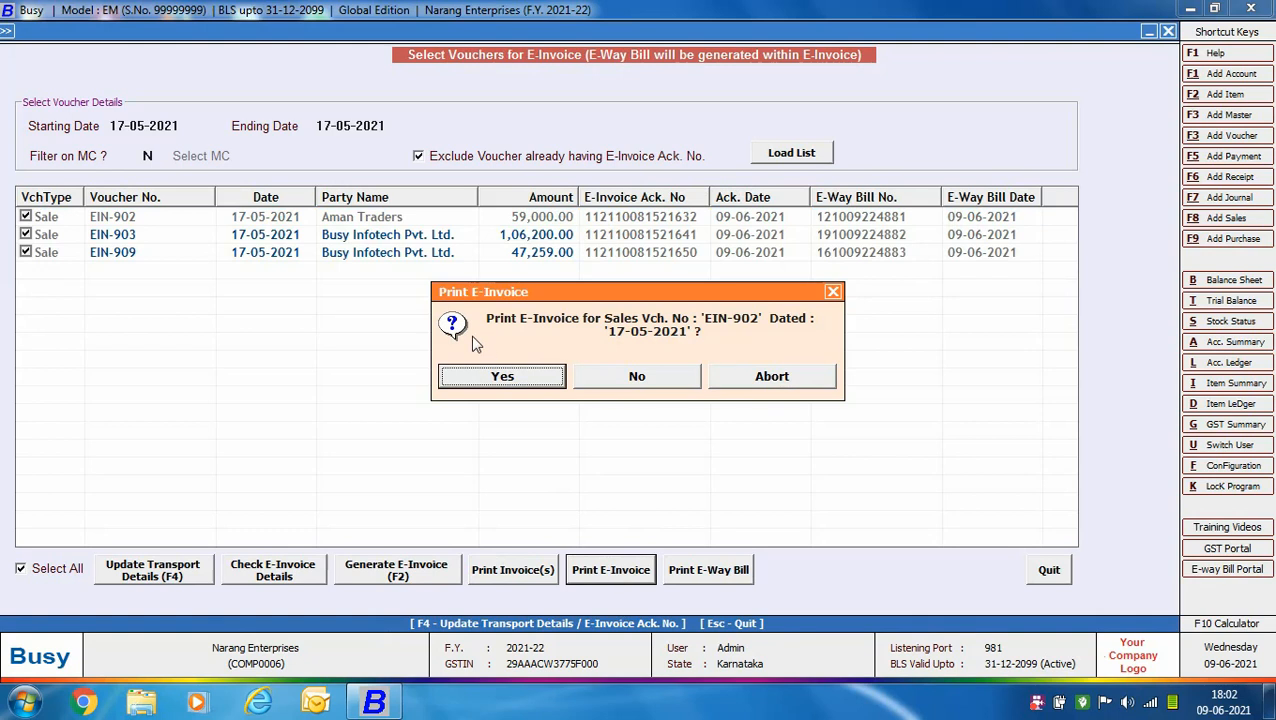
{"action": "left_click", "coordinate": [506, 377]}
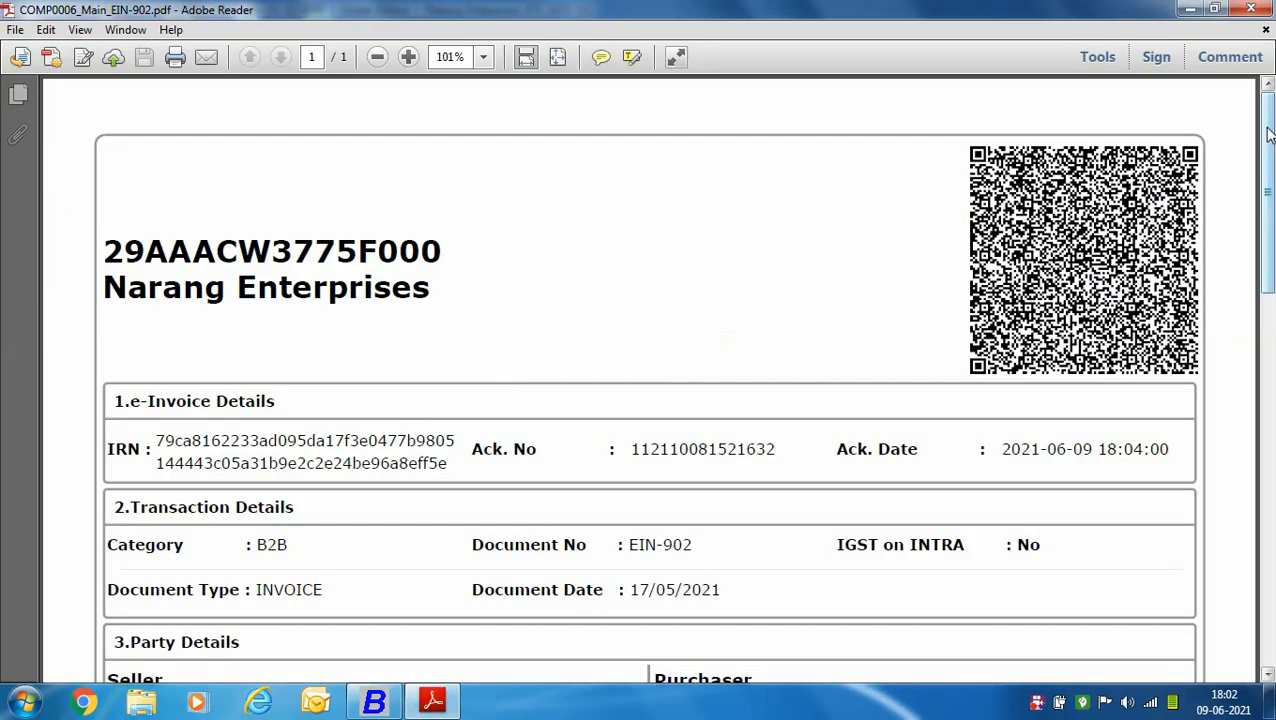
{"action": "left_click_drag", "start_coordinate": [1268, 140], "coordinate": [1268, 398]}
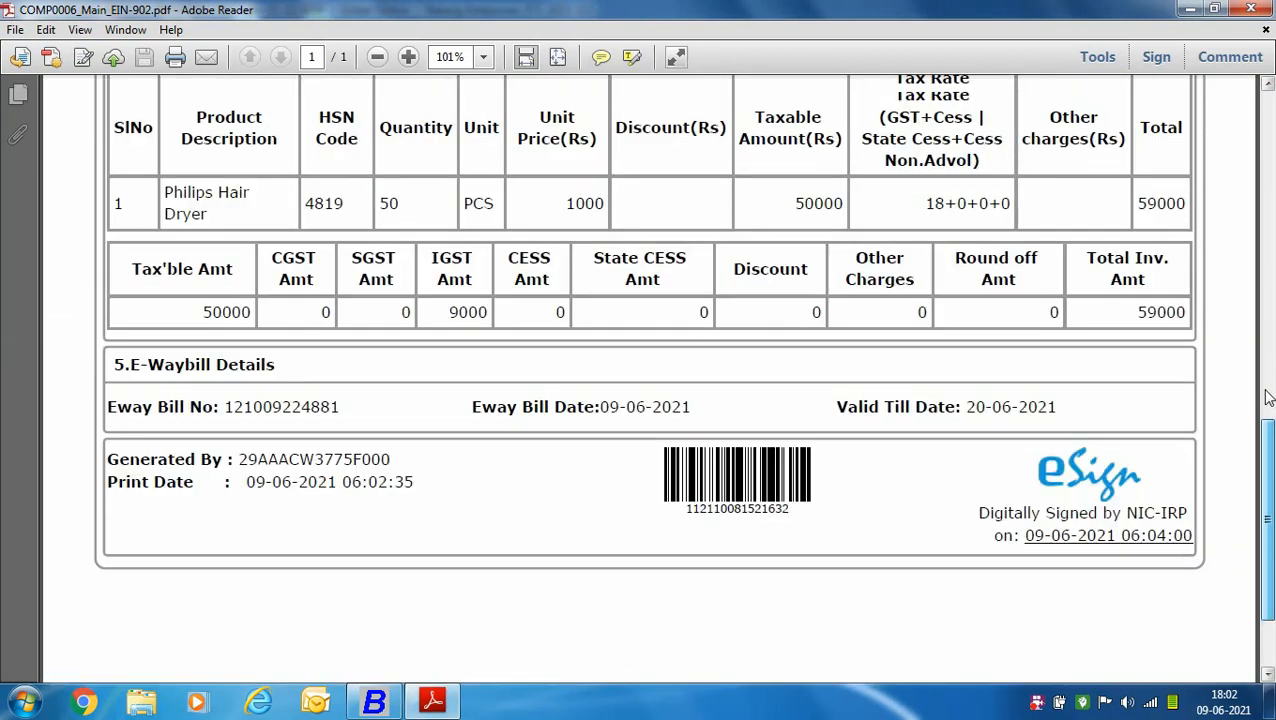
{"action": "left_click_drag", "start_coordinate": [1268, 398], "coordinate": [1268, 110]}
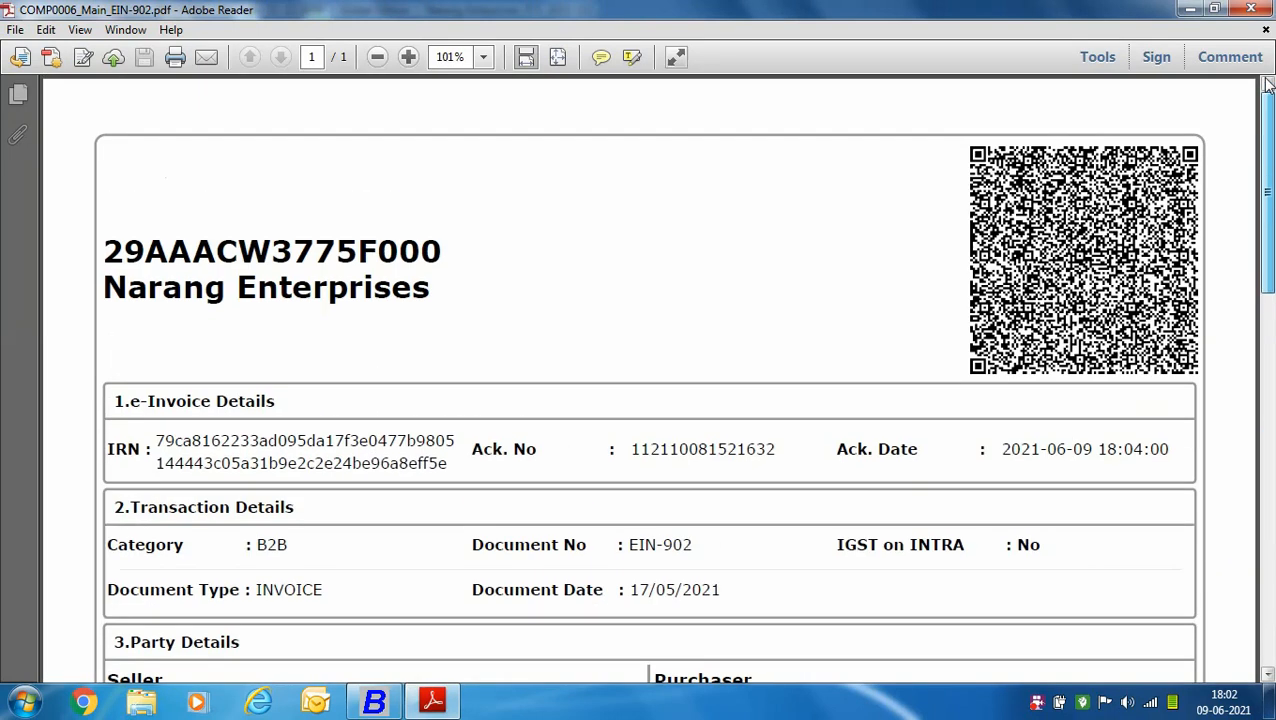
{"action": "left_click", "coordinate": [1266, 10]}
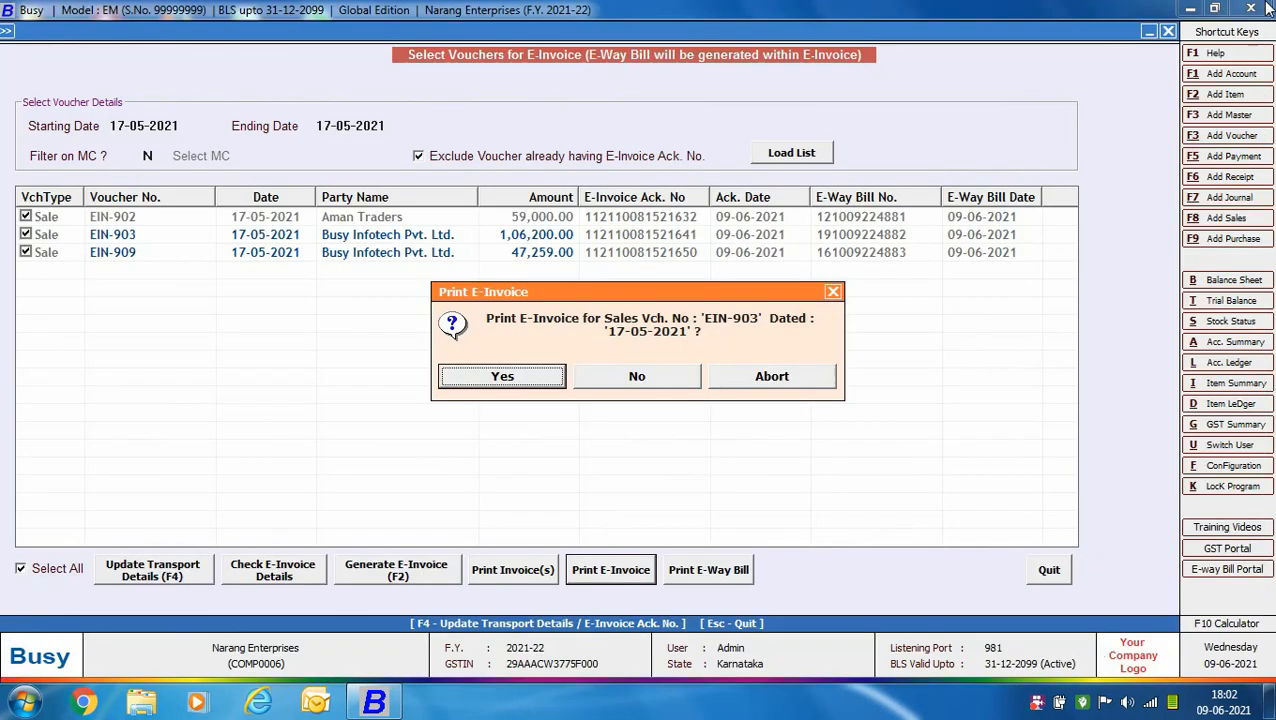
- Print the E-Invoice for voucher EIN-903, close its PDF and skip printing for the last voucher
{"action": "left_click", "coordinate": [502, 376]}
{"action": "left_click", "coordinate": [1254, 8]}
{"action": "left_click", "coordinate": [661, 379]}
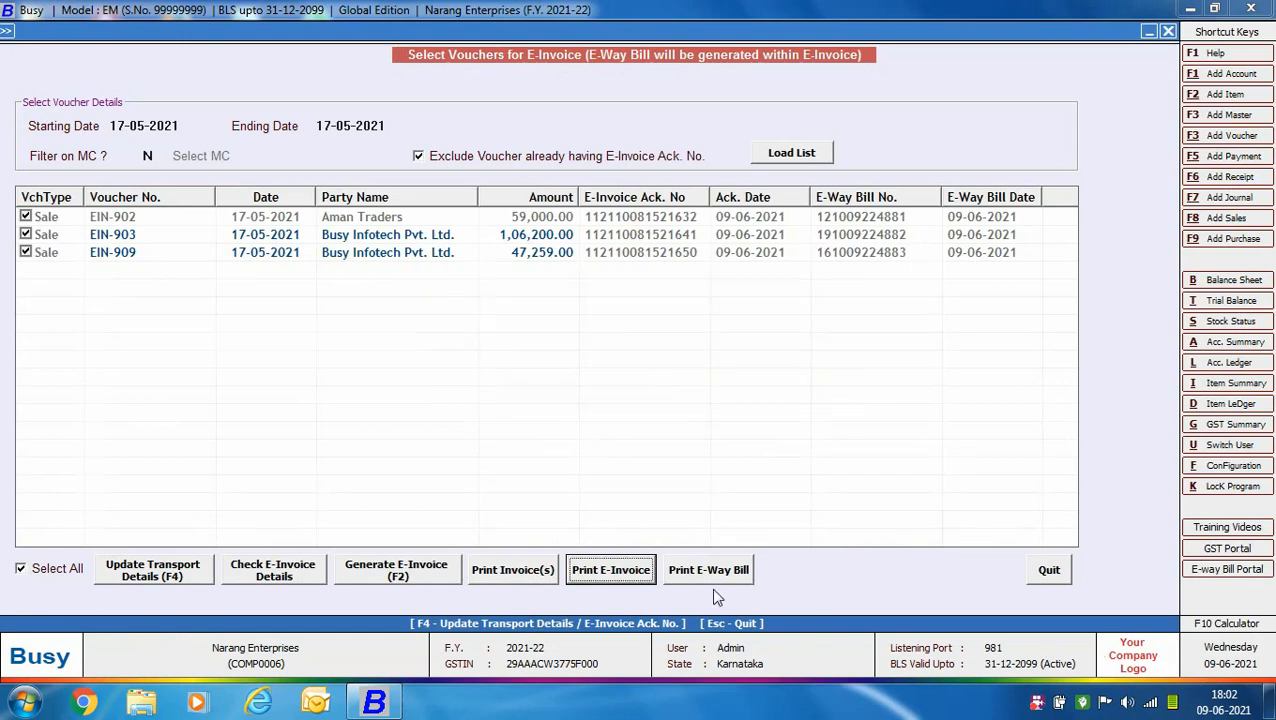
- Quit the voucher selection and return to the main screen without choosing another E-Invoice generation method
{"action": "left_click", "coordinate": [1049, 569]}
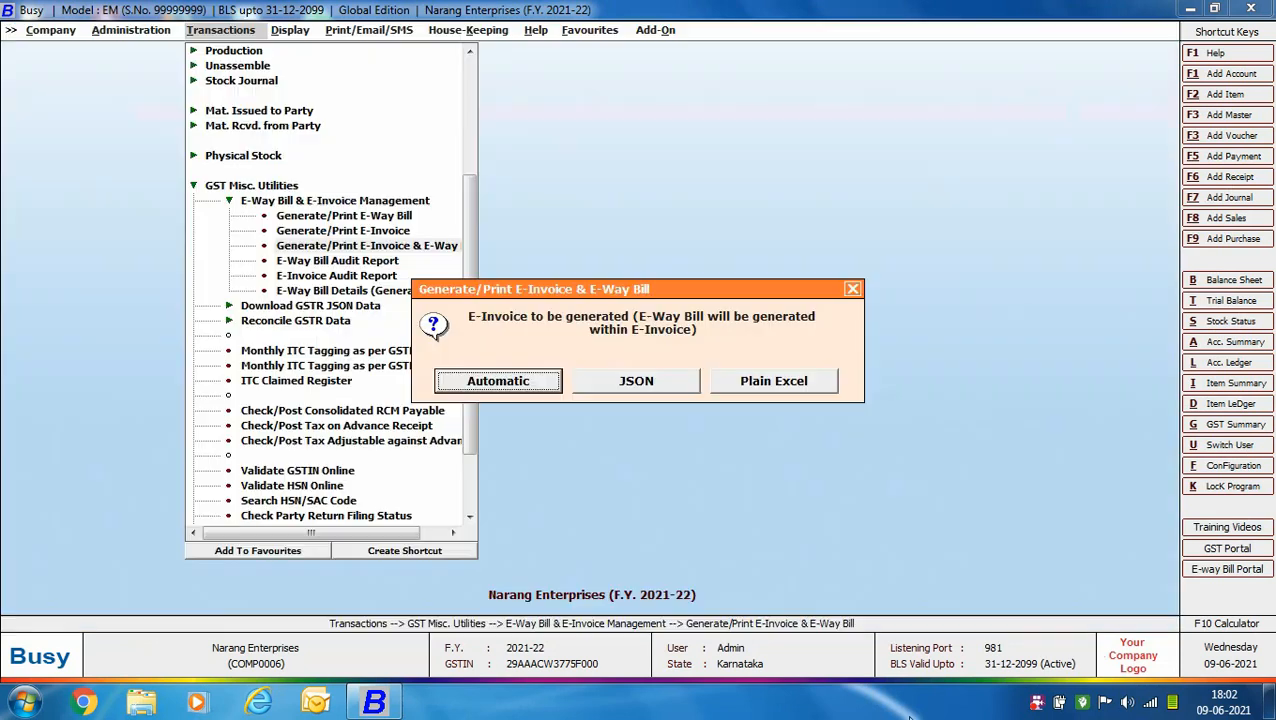
{"action": "key", "text": "Escape"}
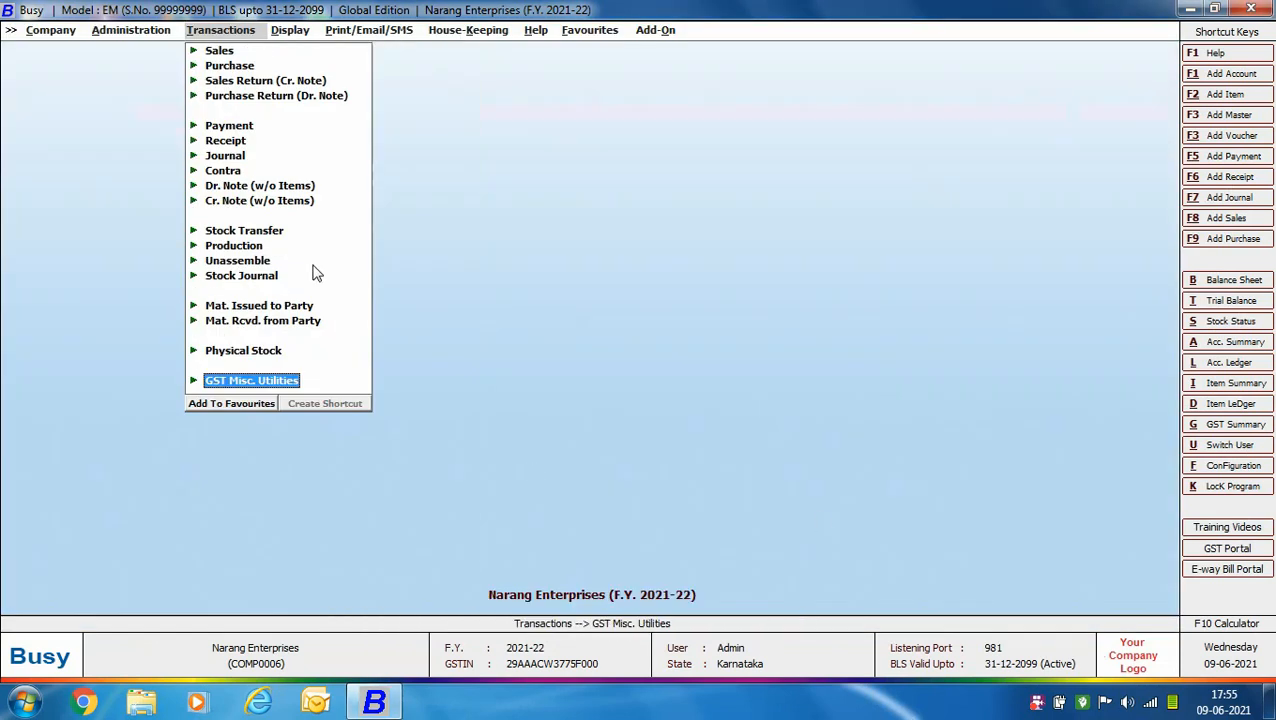
{"action": "key", "text": "Escape"}
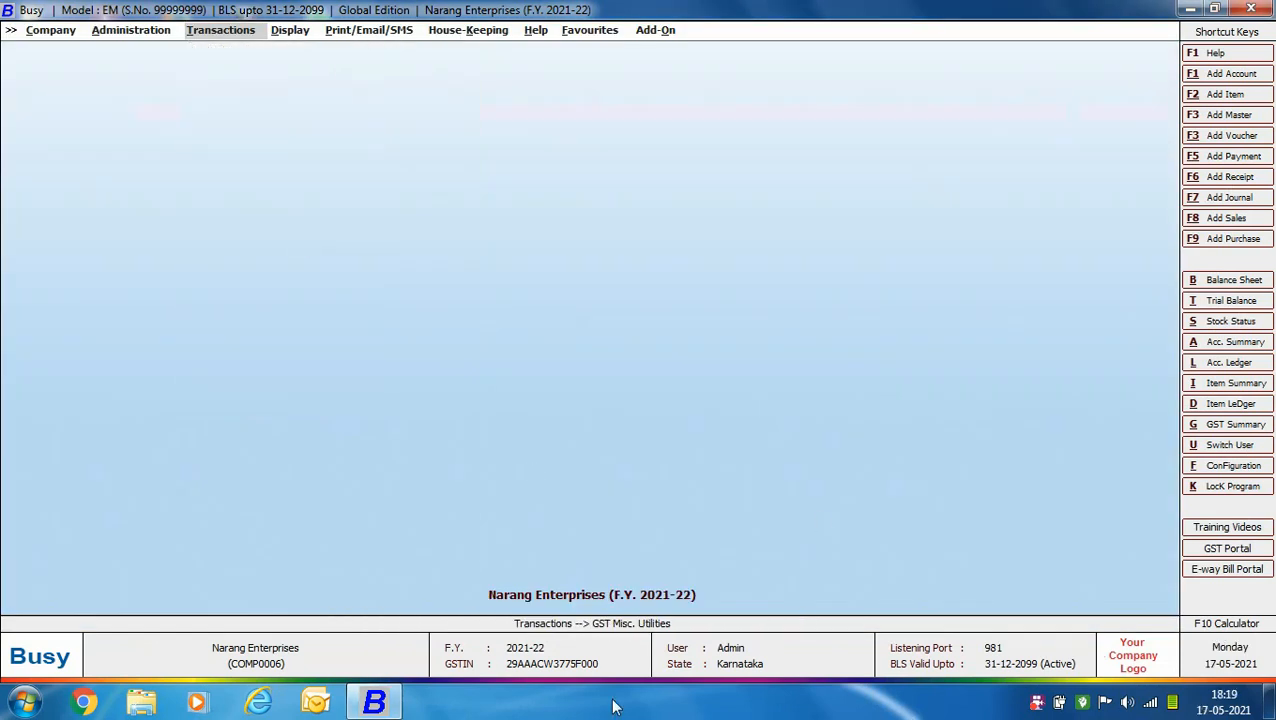